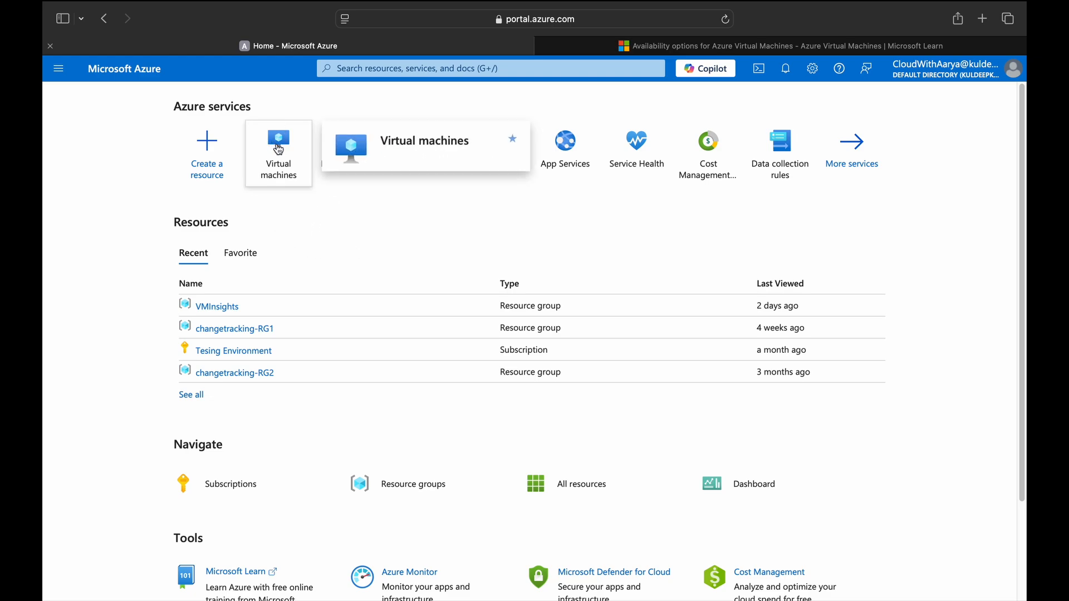
From Virtual machines, start creating a new Azure virtual machine.
click(289, 159)
click(117, 158)
click(117, 181)
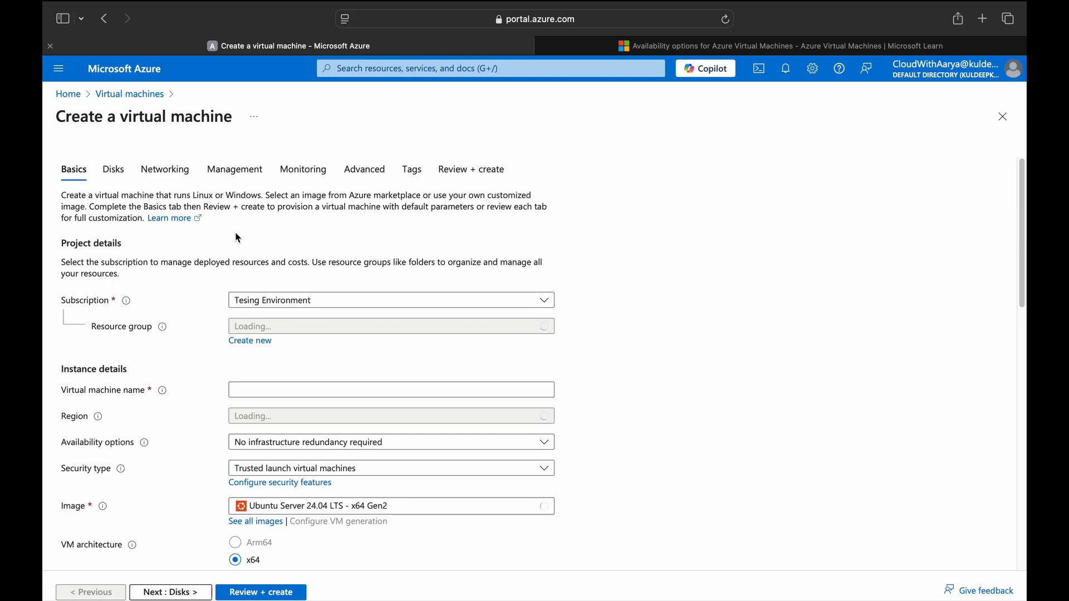
Place the VM in the Tesing Environment subscription and the VMInsights resource group.
click(240, 302)
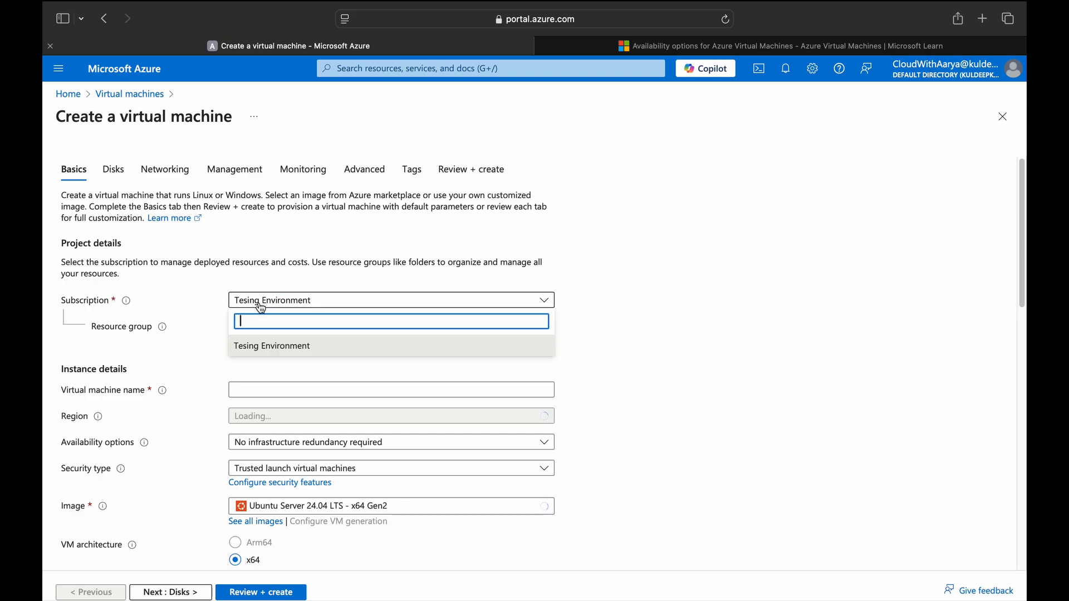
click(261, 347)
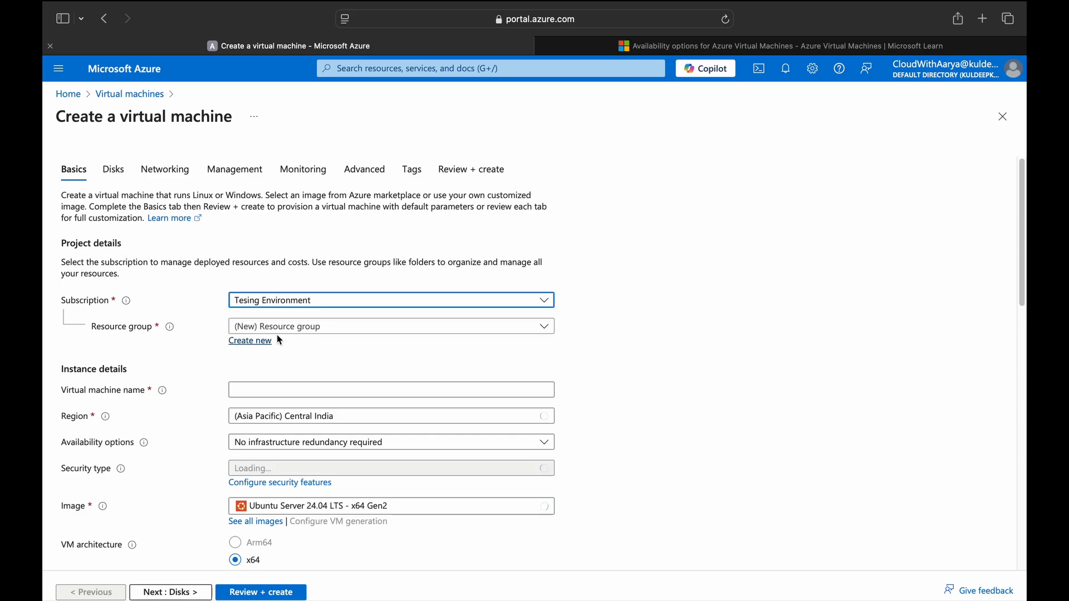
click(288, 329)
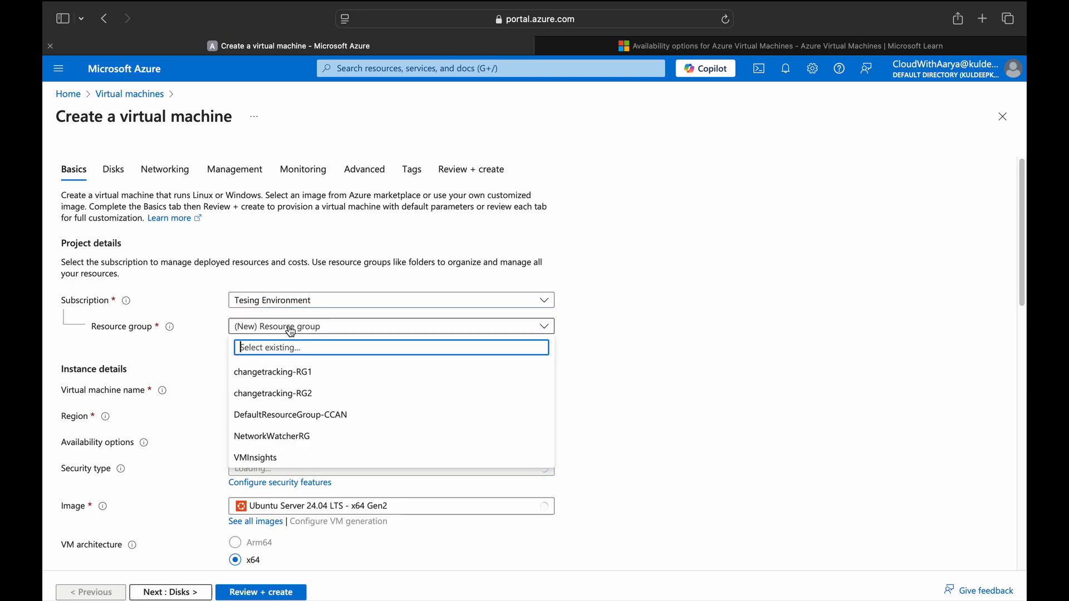
click(257, 459)
Name the virtual machine LinuxVM and keep the region (Asia Pacific) Central India.
click(274, 388)
text(Li)
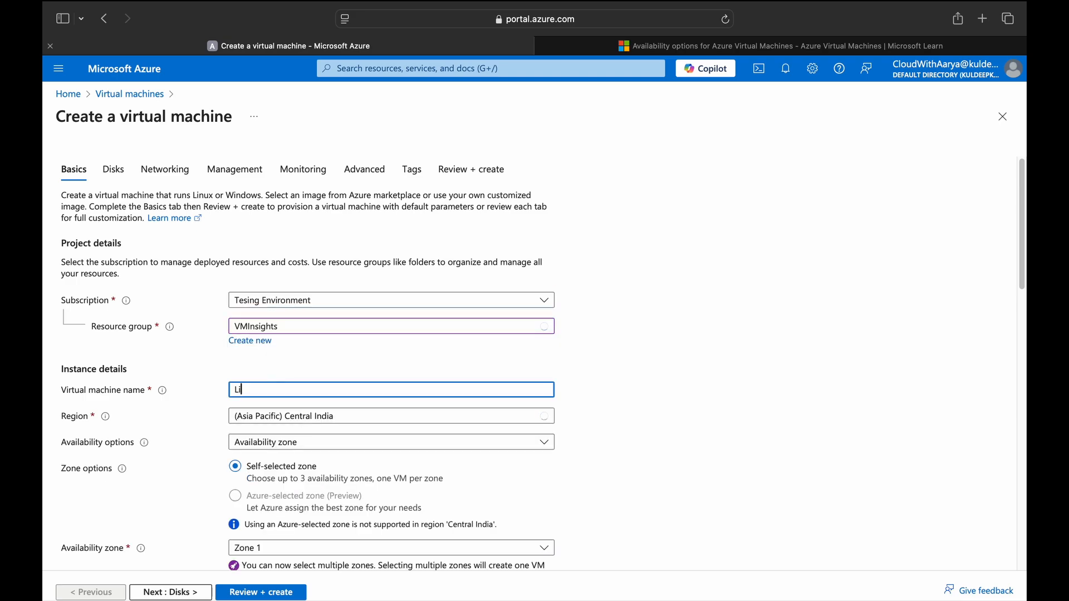
text(nuxVM)
click(270, 417)
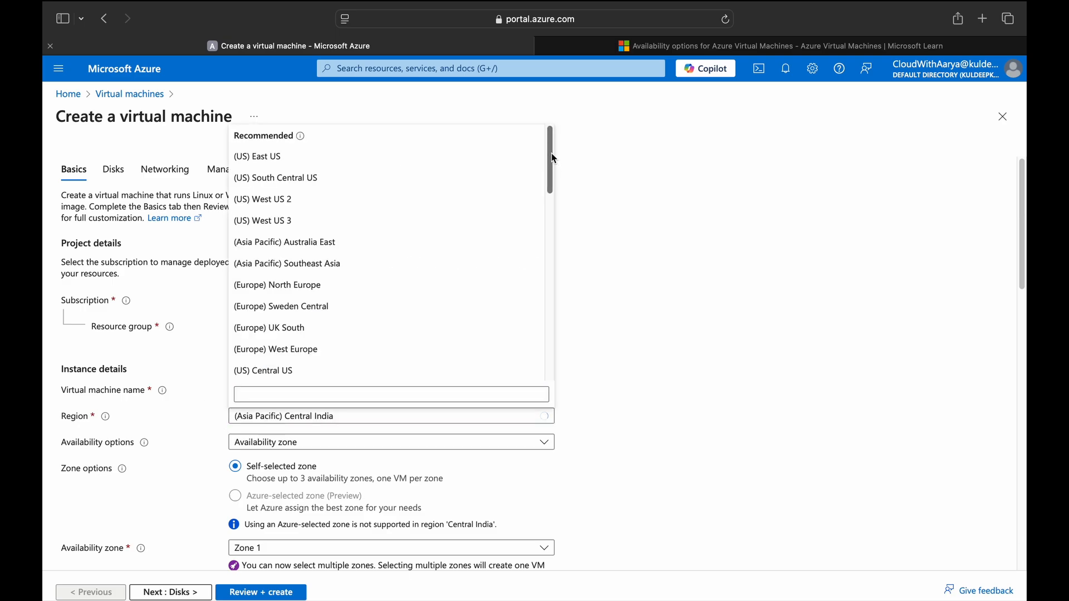
drag(551, 159, 544, 209)
click(416, 215)
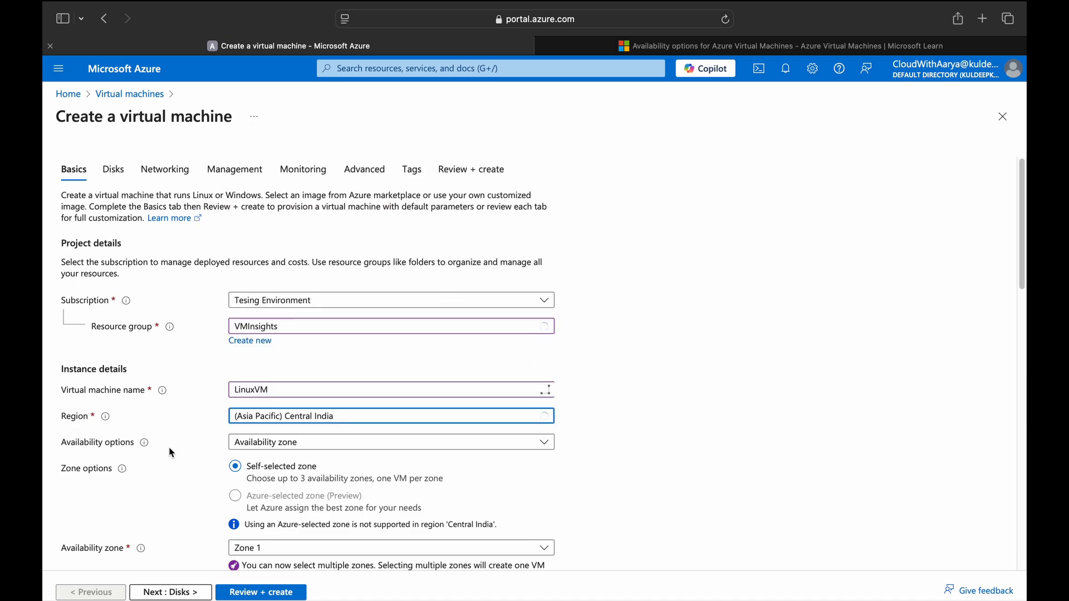
mouse_move(145, 444)
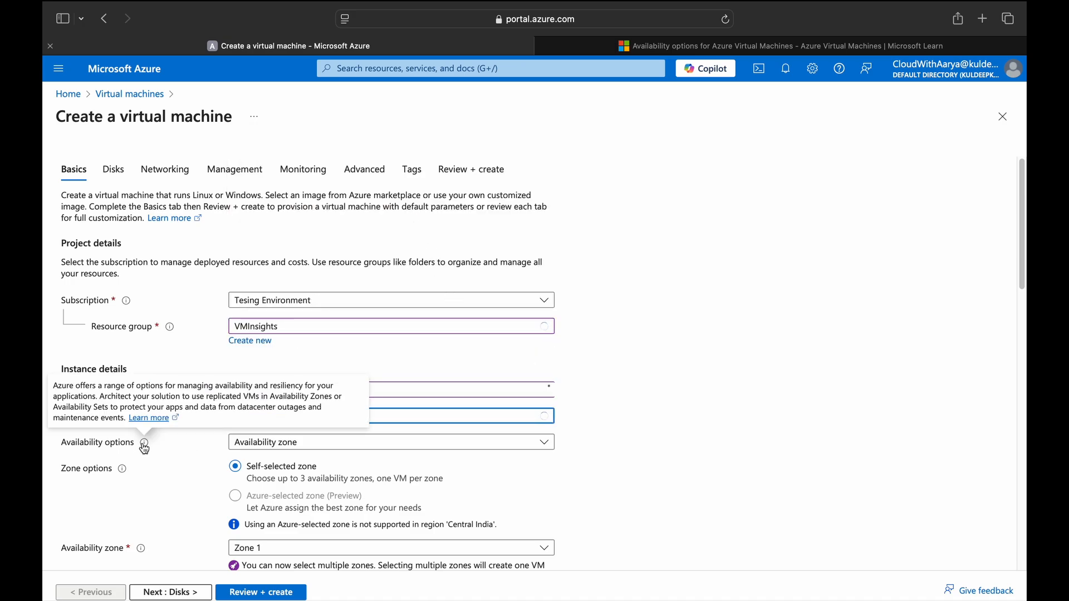
Look through the VM availability options to learn about availability zones.
click(251, 443)
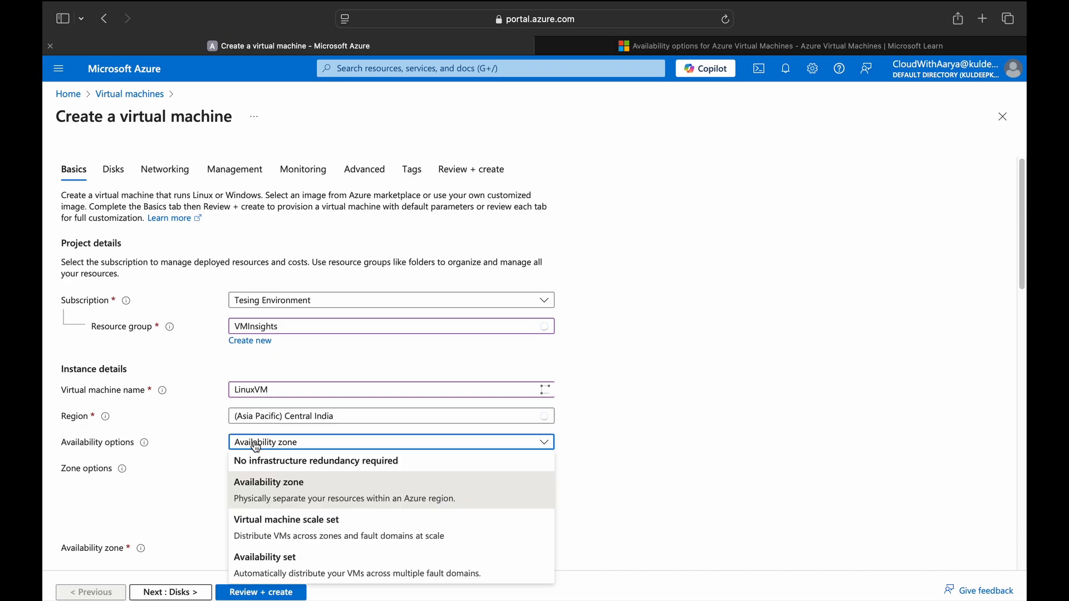
scroll(397, 491, down, 1)
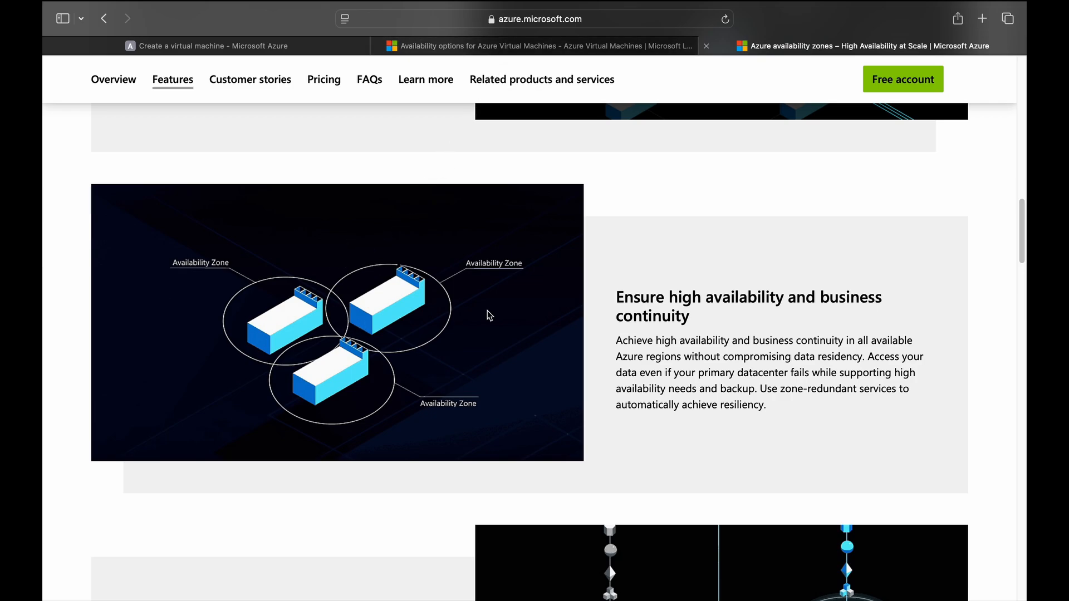
Read the Availability zones section of the Microsoft Learn article, then return to the VM form.
scroll(489, 315, up, 2)
scroll(470, 340, down, 2)
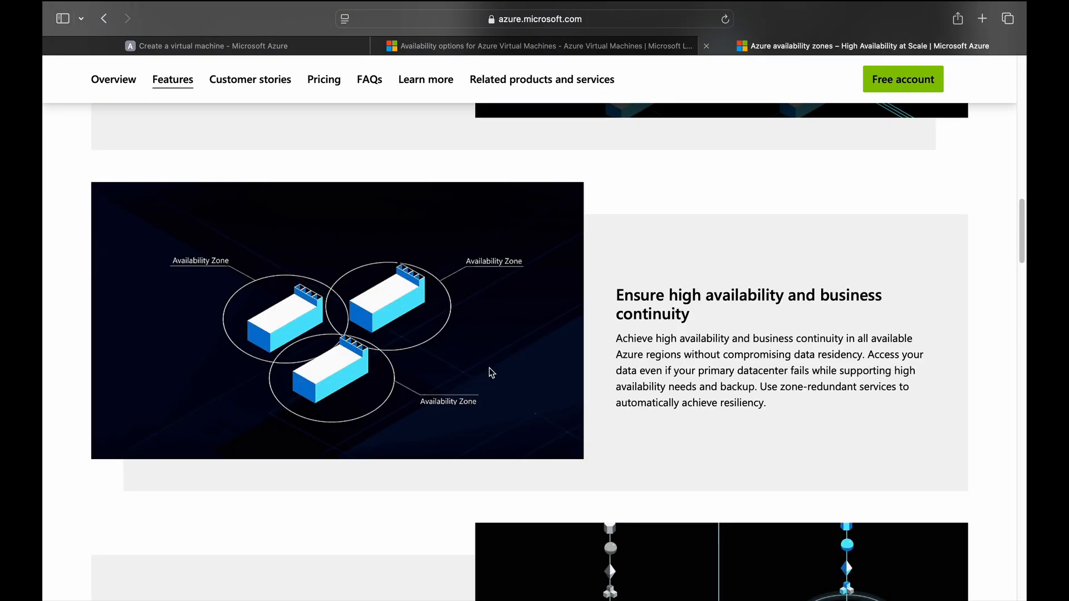
key(ctrl+shift+Tab)
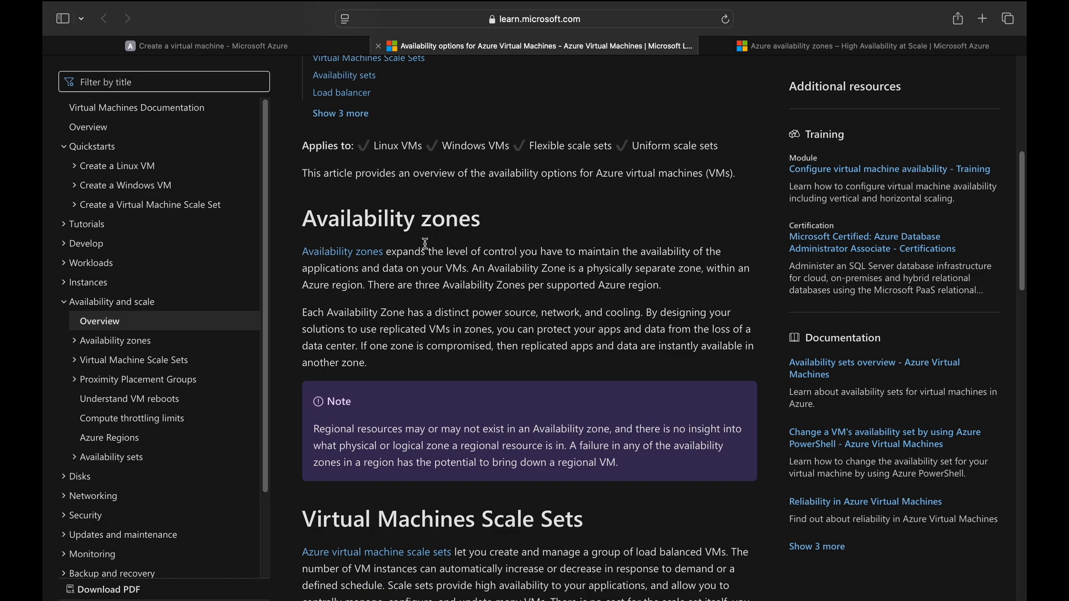
click(321, 48)
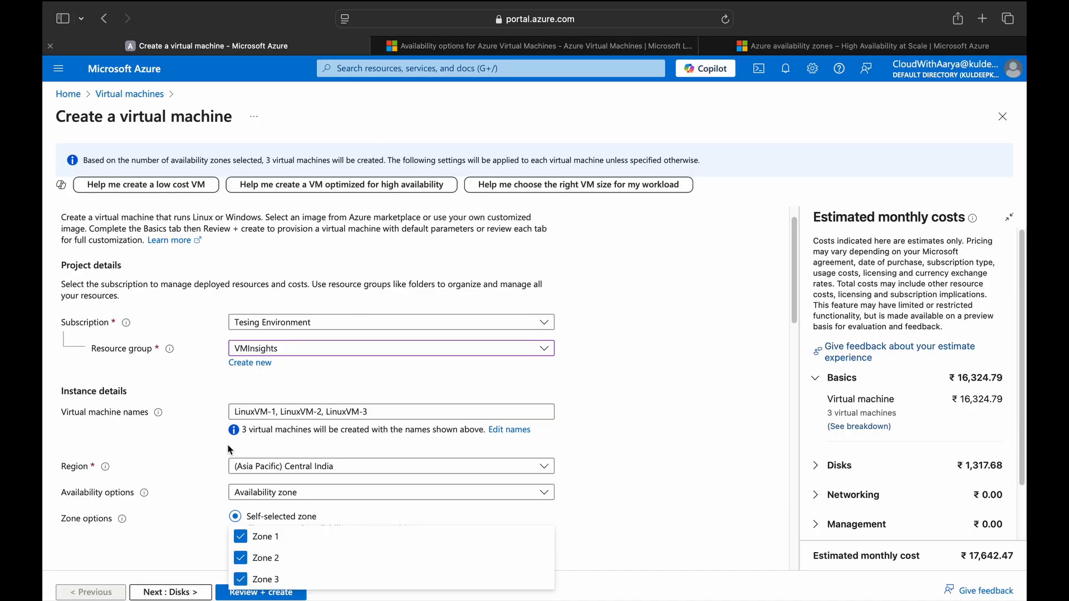
scroll(199, 481, down, 5)
click(256, 277)
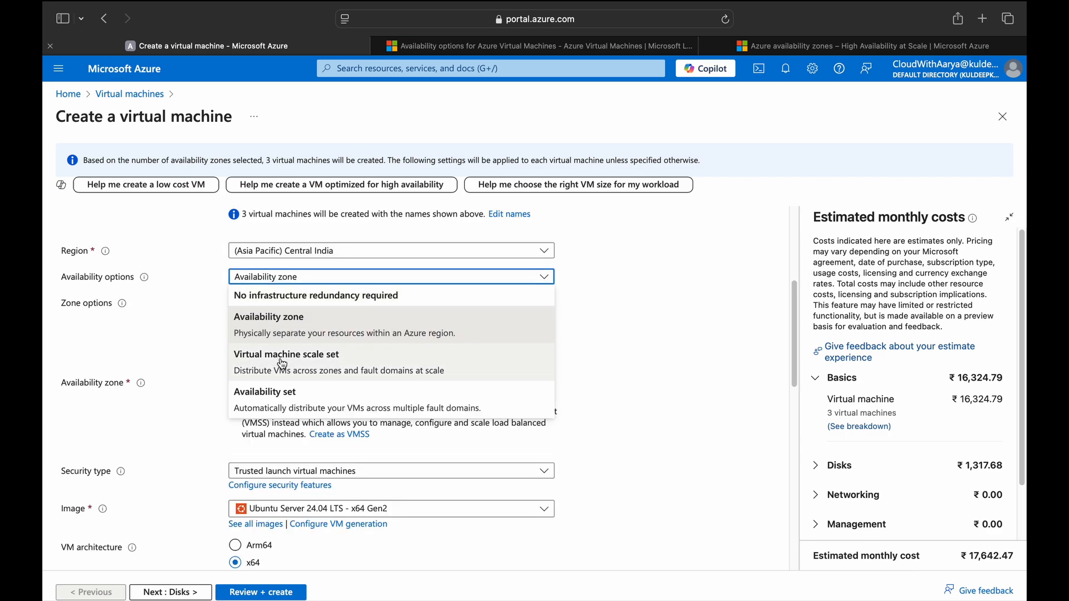
click(565, 52)
click(564, 46)
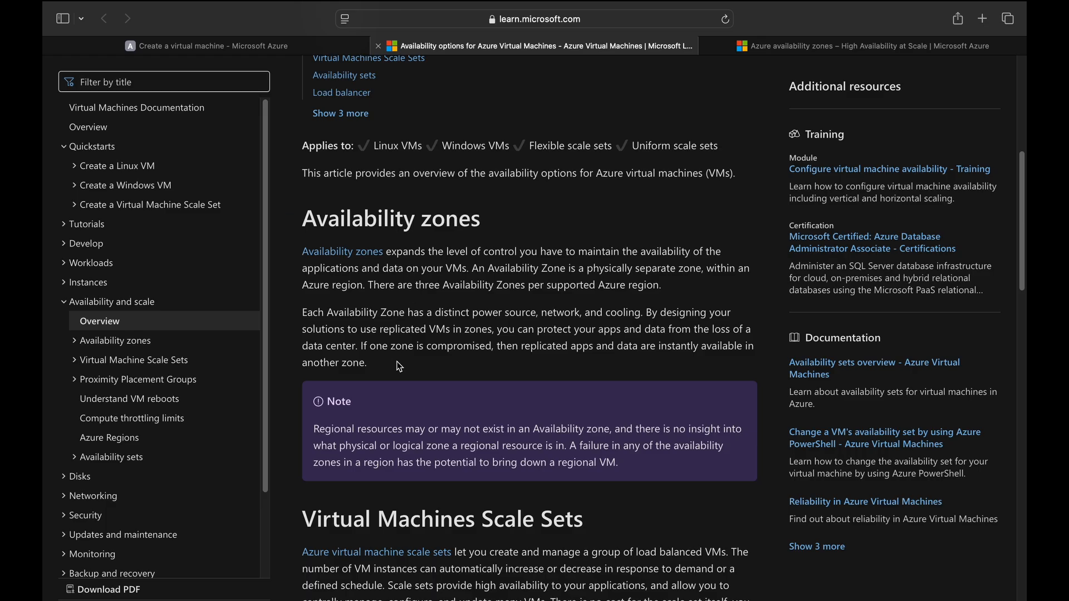
scroll(457, 358, down, 5)
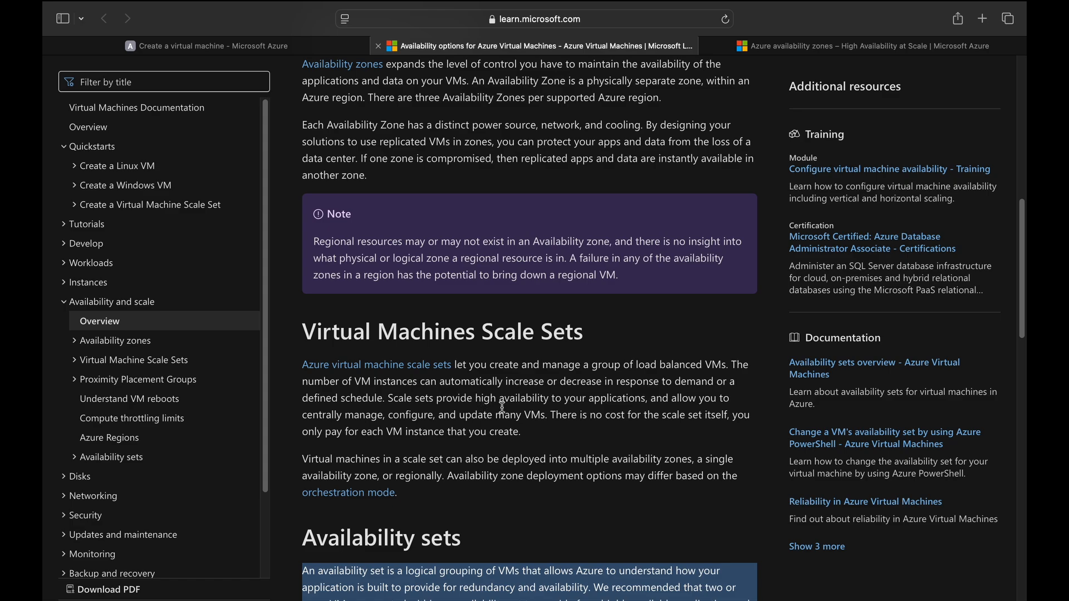
key(ctrl+shift+Tab)
click(378, 264)
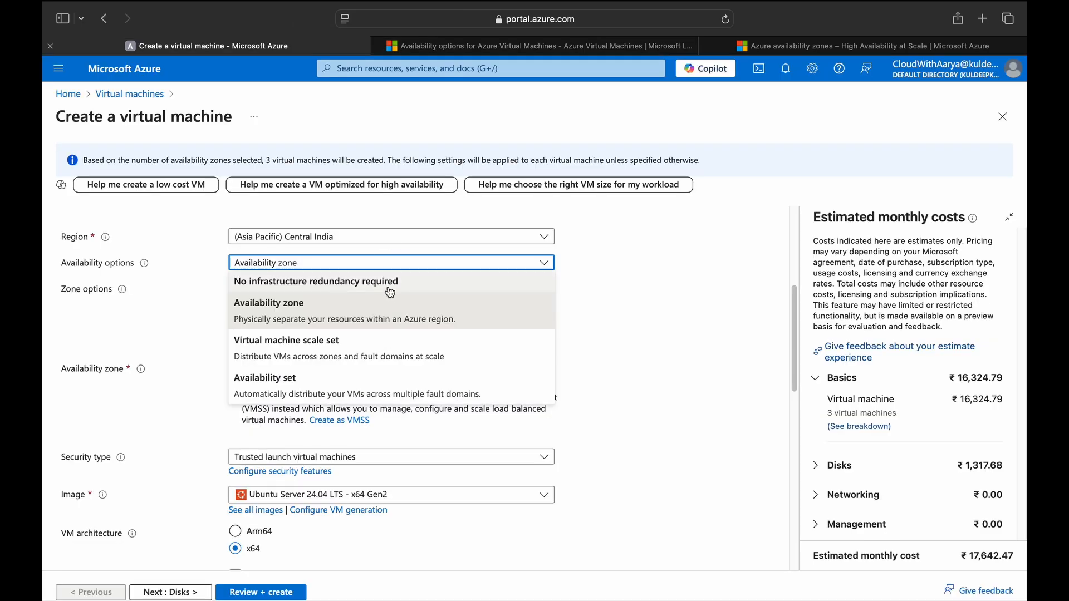
key(Escape)
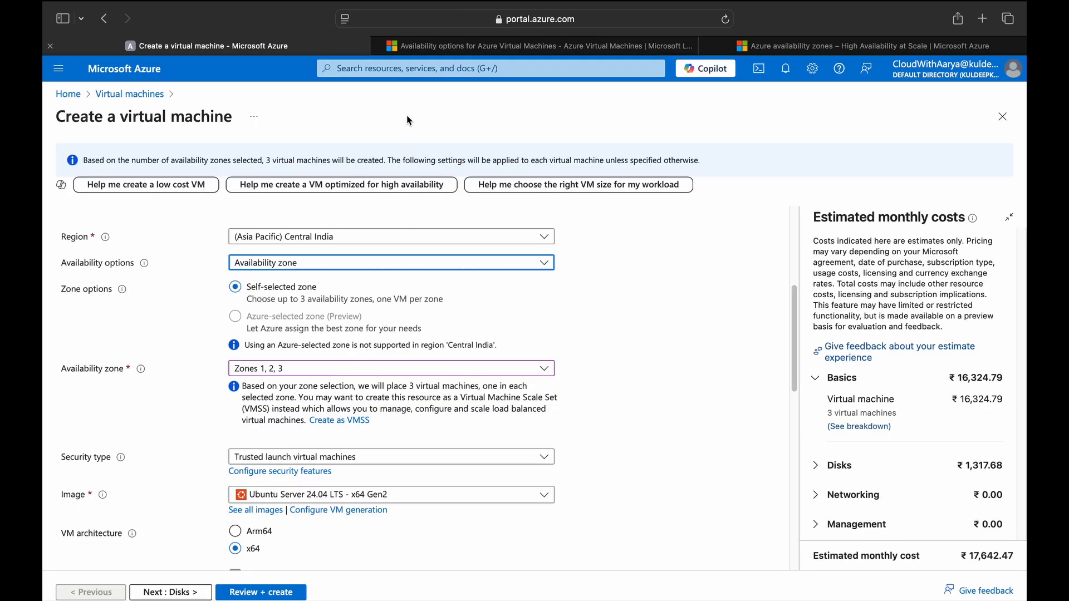
click(472, 46)
scroll(473, 305, down, 3)
scroll(472, 305, down, 2)
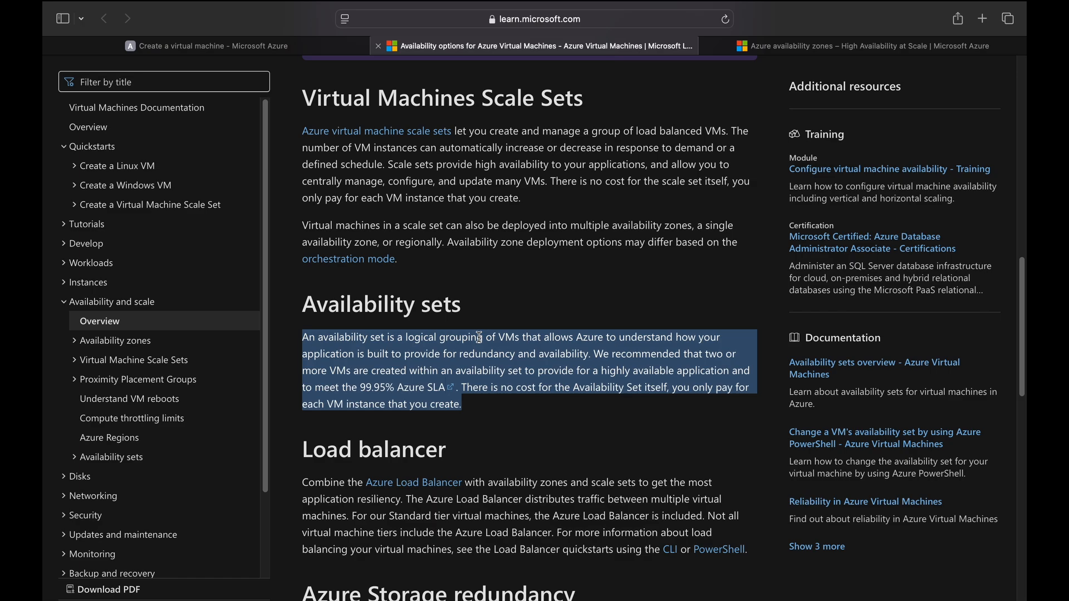
key(ctrl+shift+Tab)
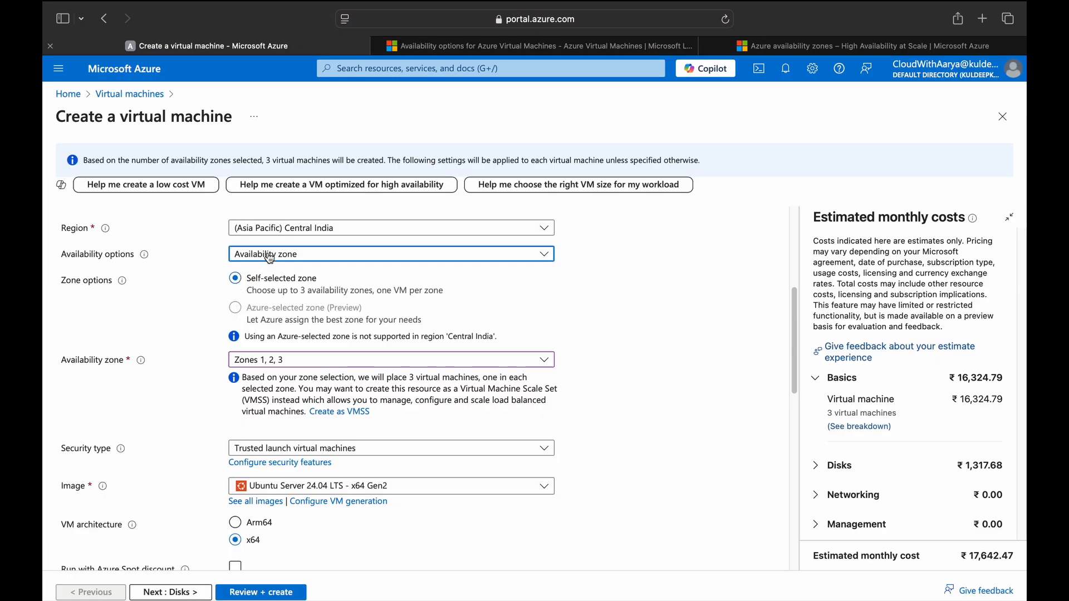
click(269, 256)
Use no infrastructure redundancy and Standard security, bringing the estimate to ₹5,880.82 monthly.
click(268, 295)
scroll(156, 367, down, 5)
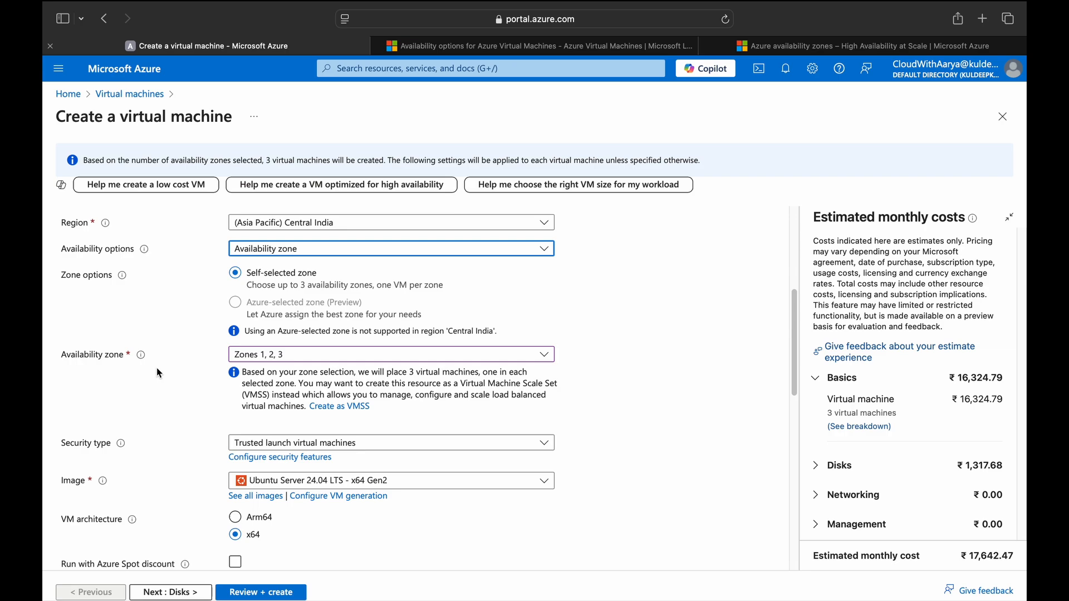
scroll(156, 367, up, 2)
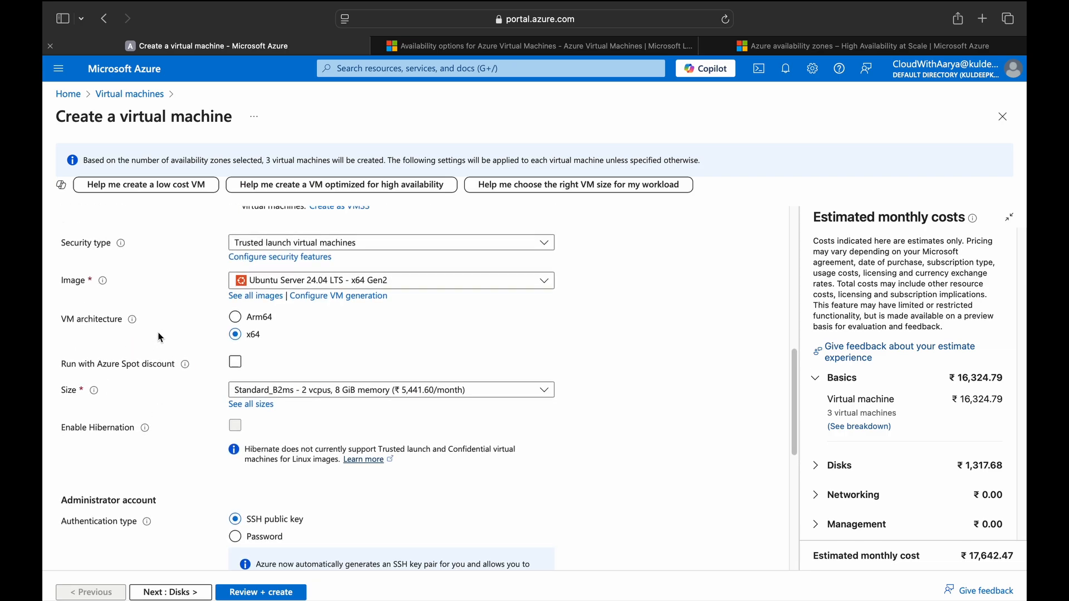
click(259, 269)
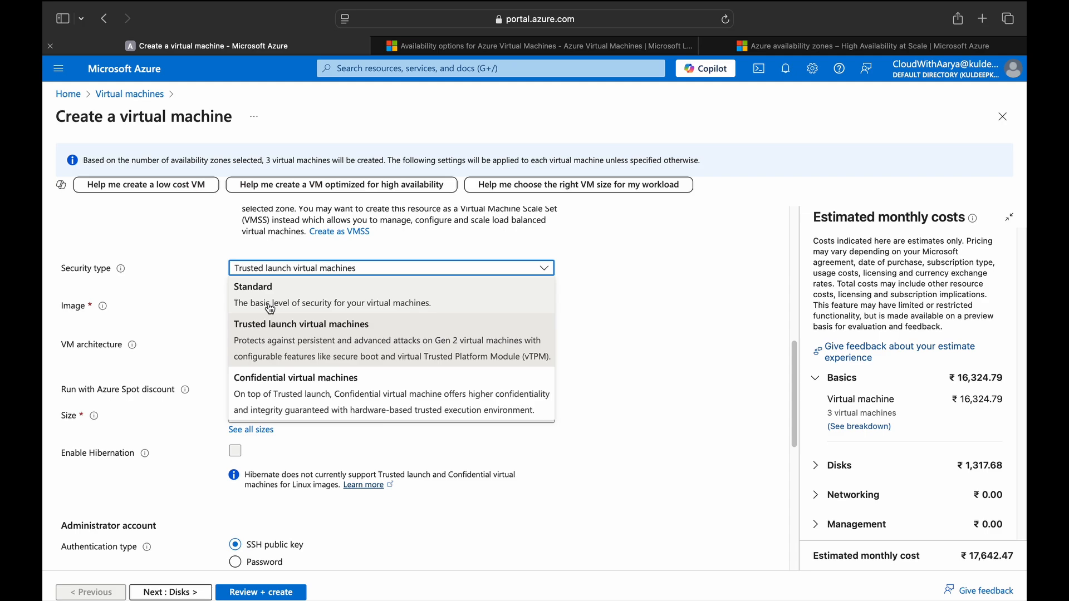
scroll(271, 310, down, 5)
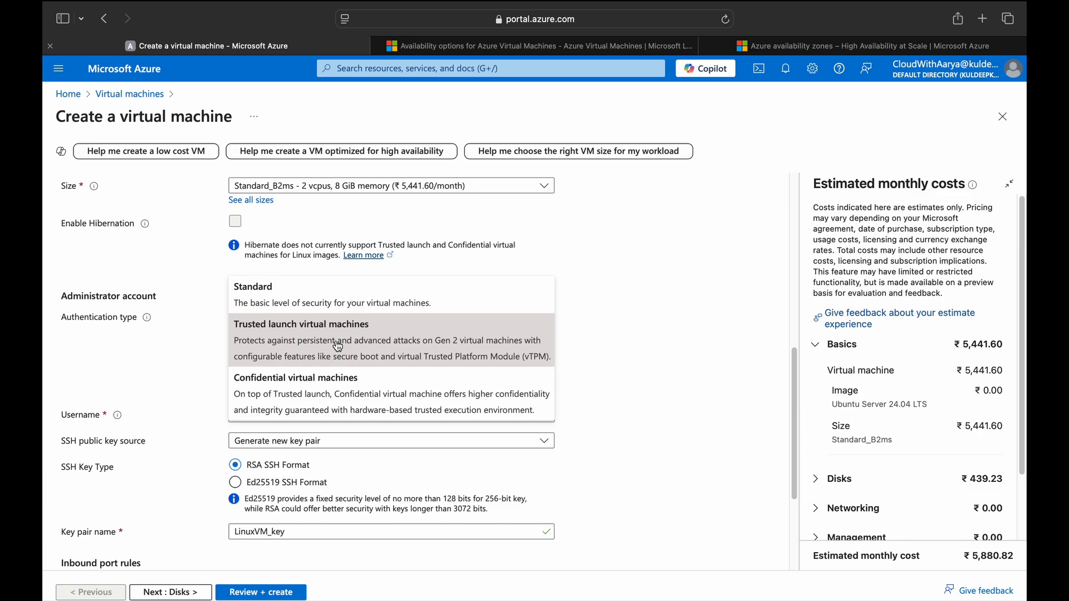
click(314, 293)
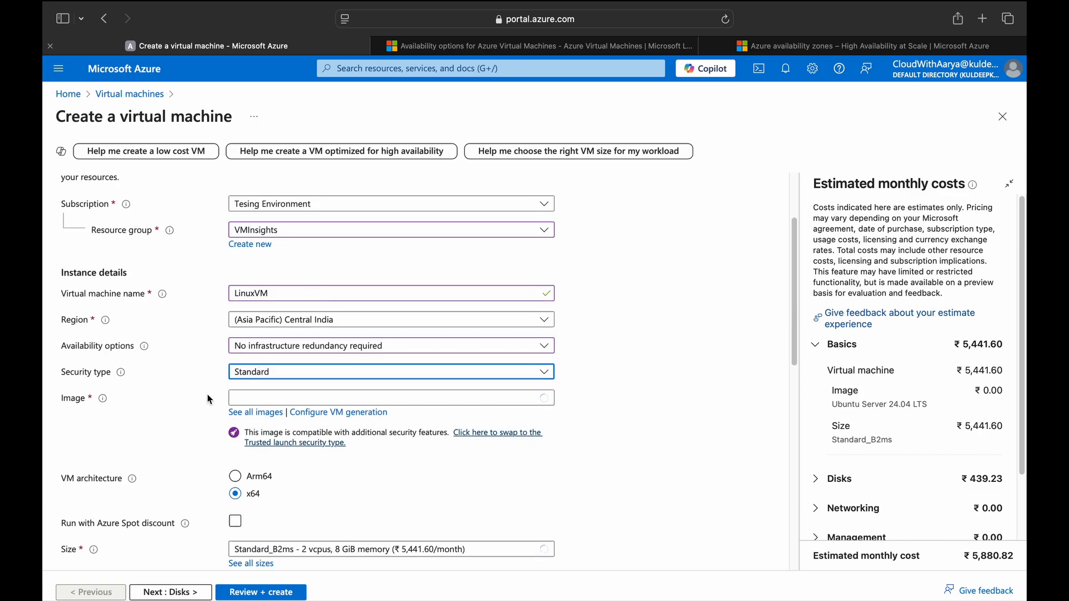
Pick Red Hat Enterprise Linux 9.5 (LVM) - x64 Gen 2 from the full image gallery.
scroll(204, 394, down, 1)
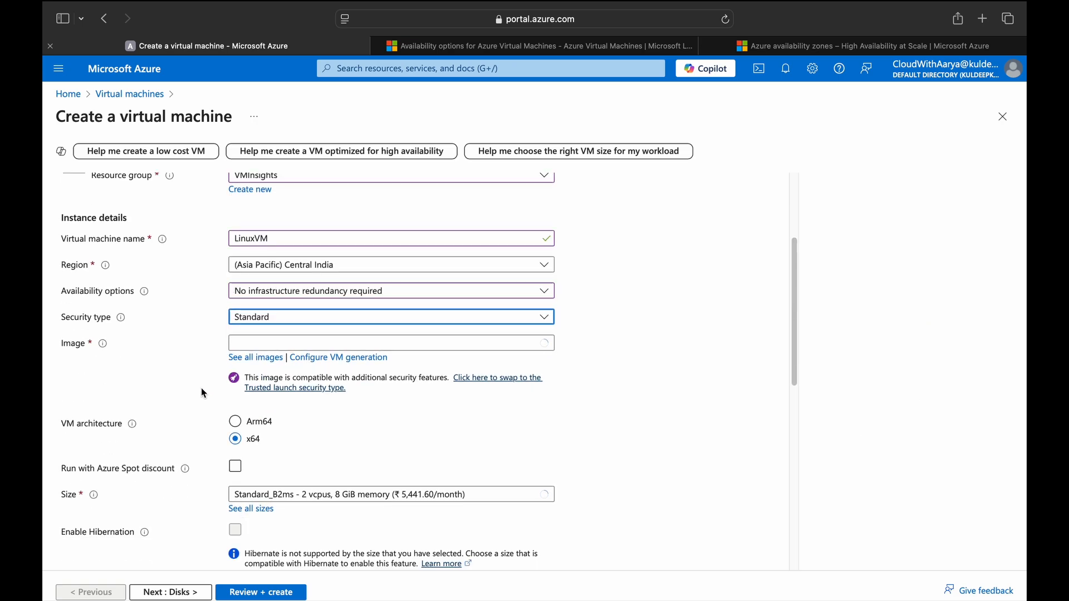
click(302, 366)
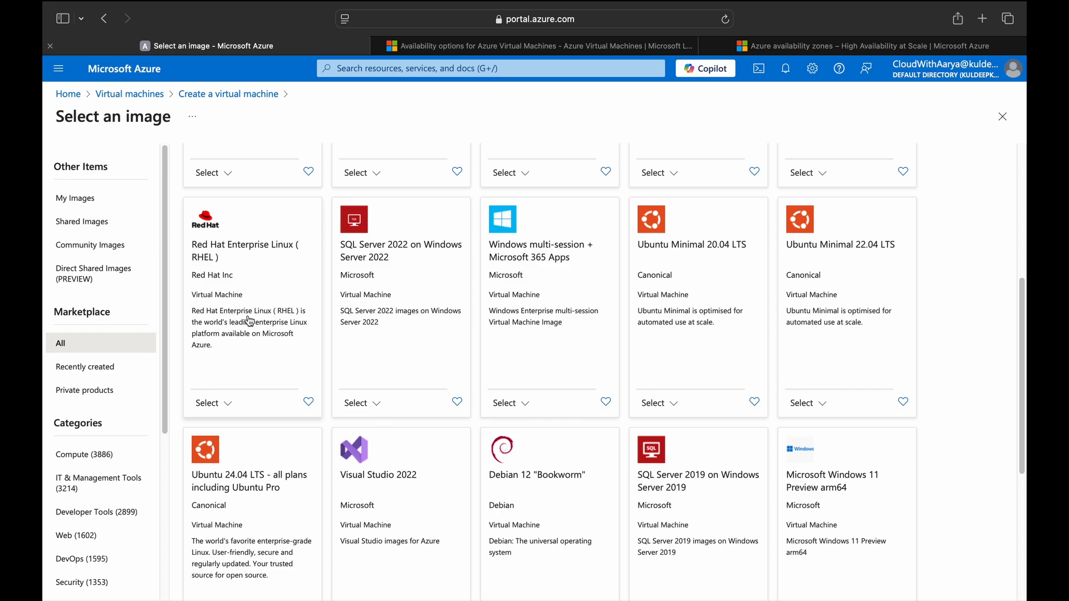
click(221, 402)
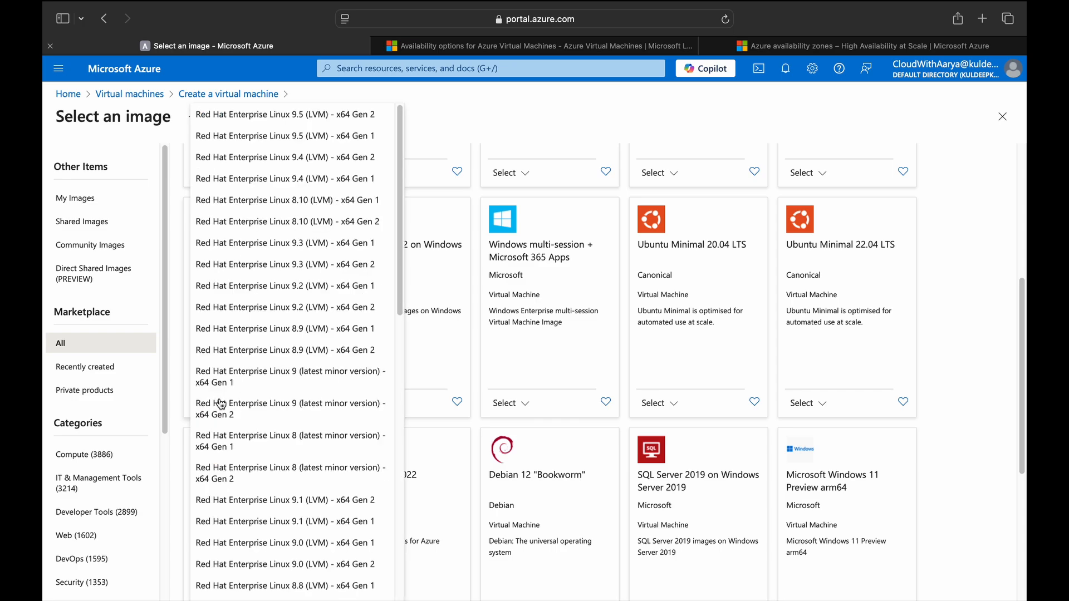
click(334, 127)
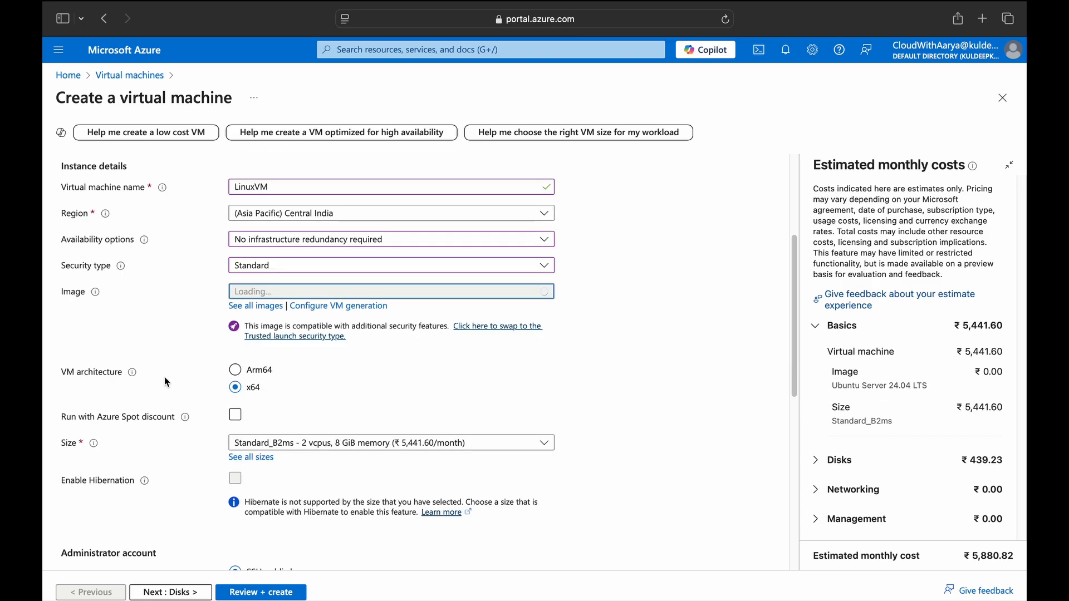
Try the Azure Spot discount, turn it back off, and bring up the full VM size list.
mouse_move(134, 380)
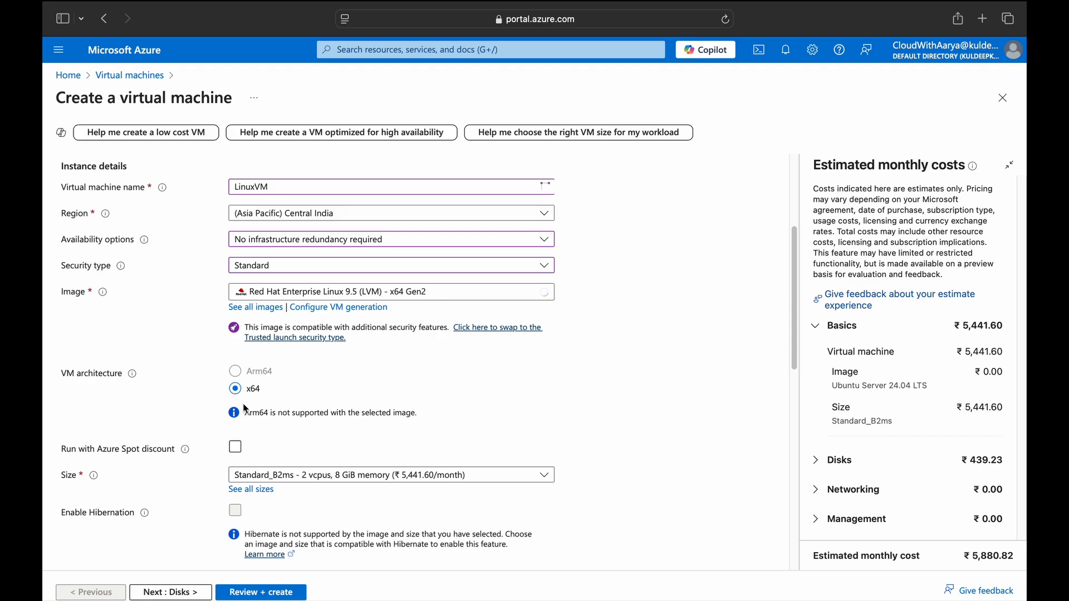
scroll(181, 426, down, 1)
scroll(181, 408, down, 2)
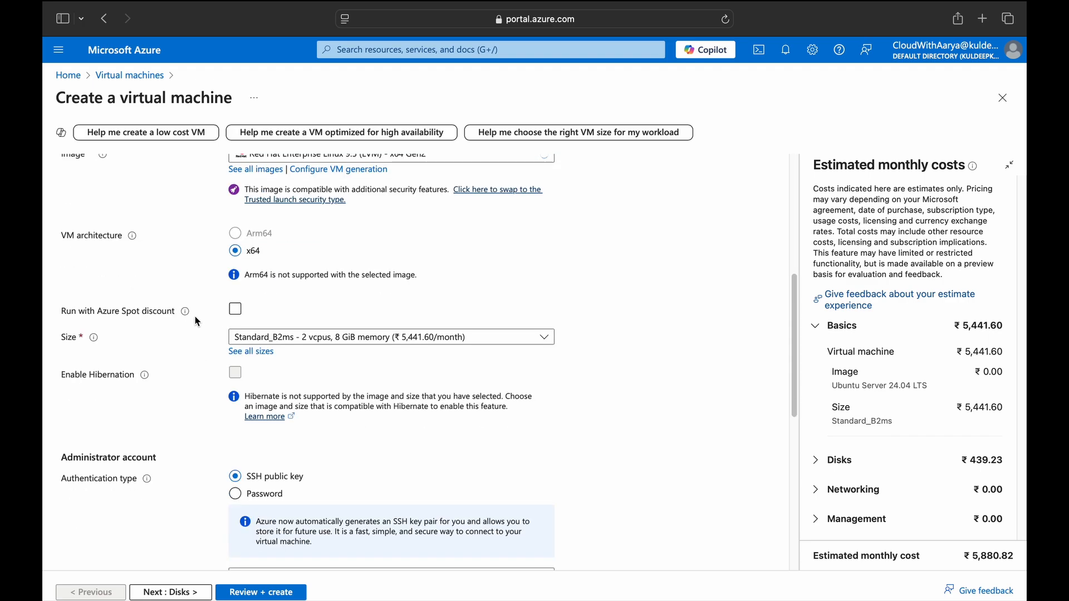
click(230, 315)
mouse_move(189, 317)
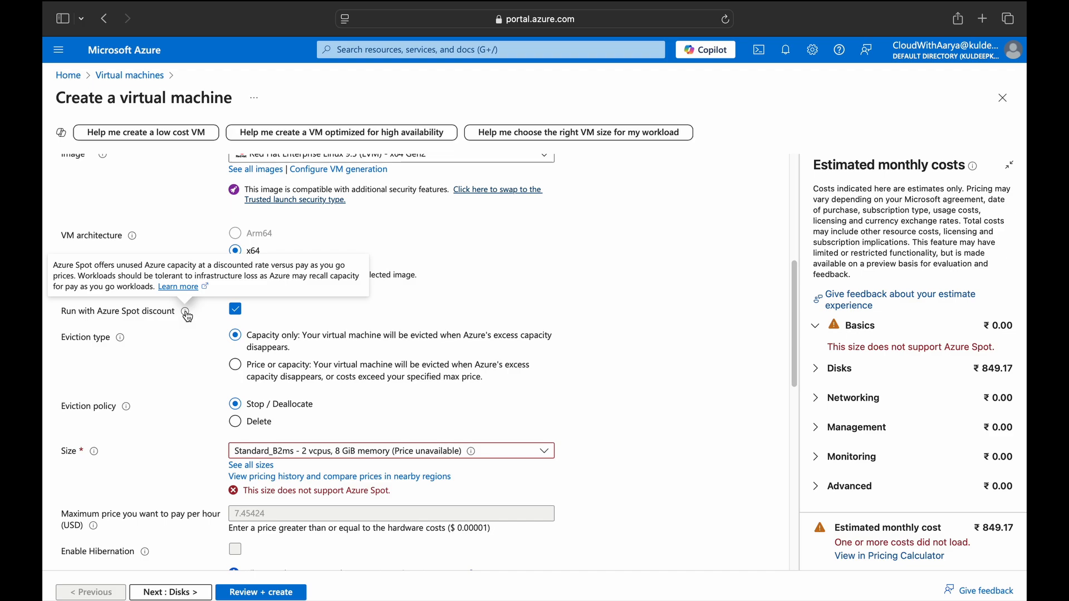
click(237, 311)
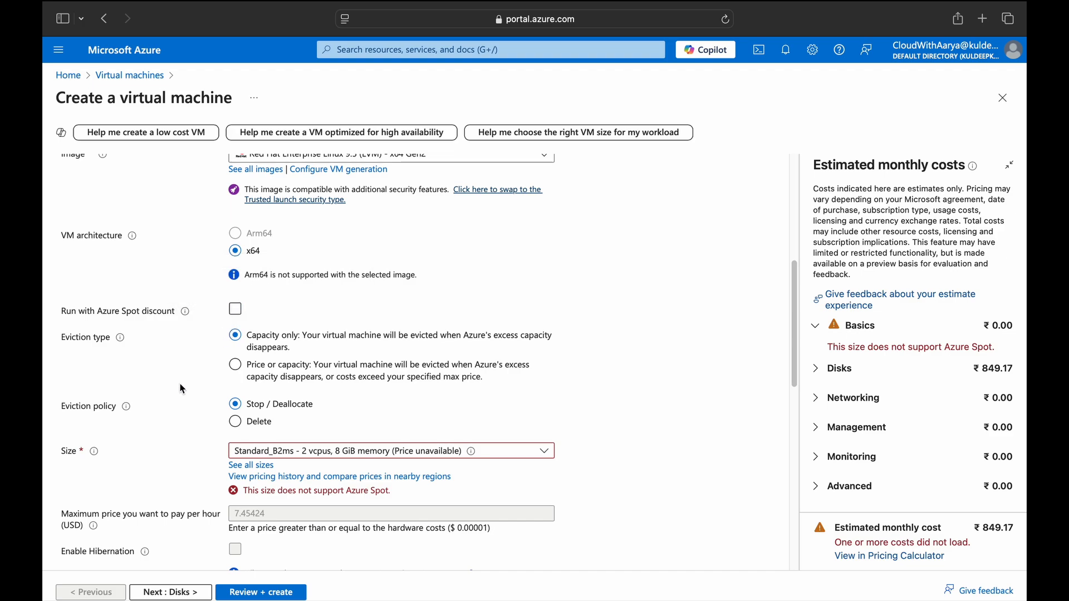
scroll(182, 388, down, 5)
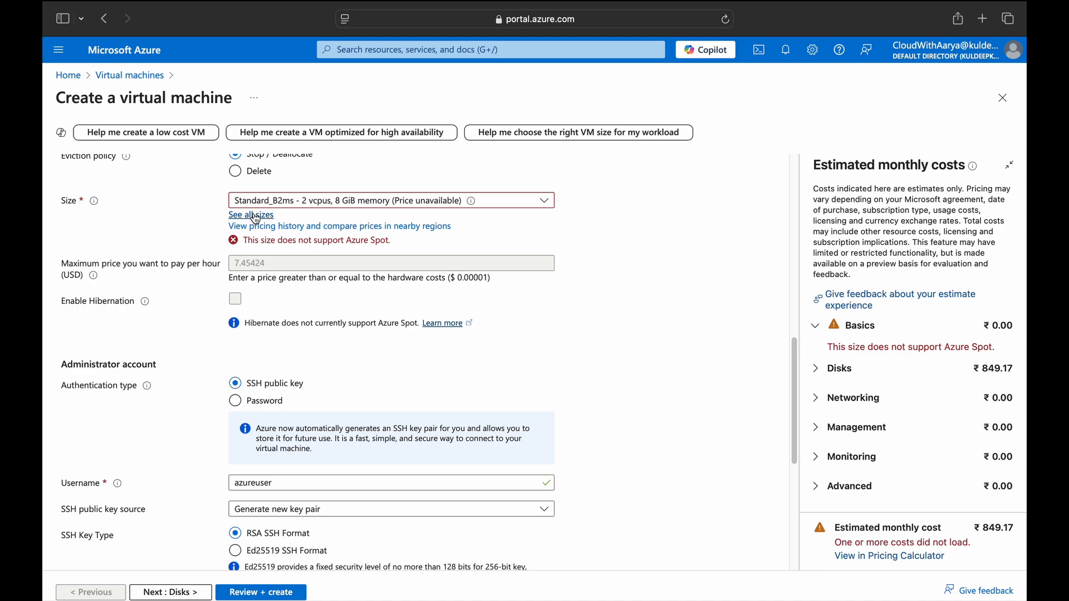
click(255, 217)
Filter the VM sizes to 4 vCPUs and 8 GiB RAM.
click(239, 147)
drag(255, 296, 232, 298)
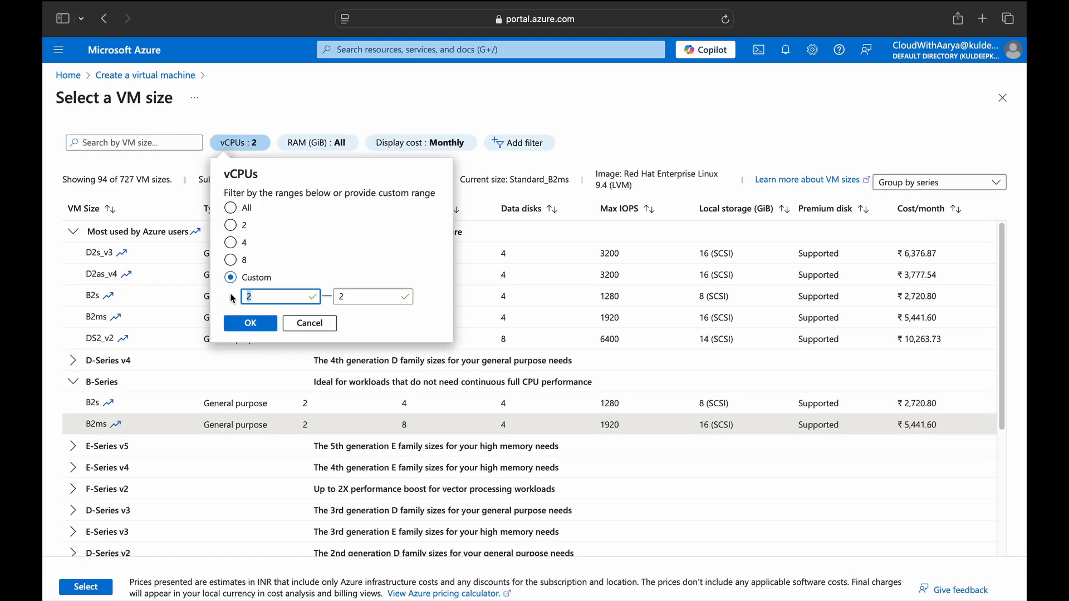
text(4)
drag(353, 299, 325, 300)
text(4)
key(Return)
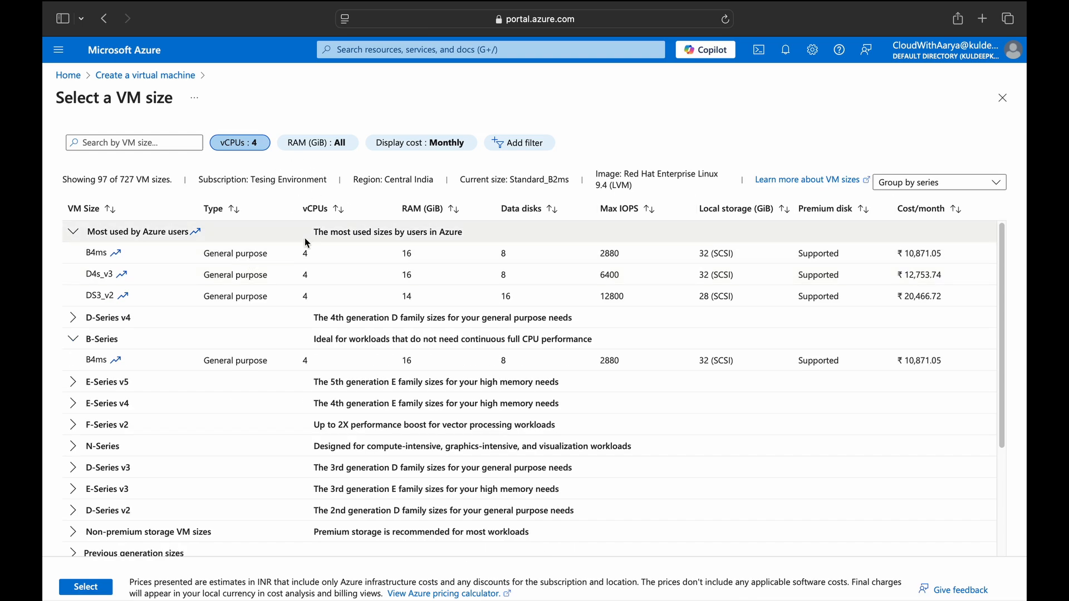
click(317, 143)
drag(323, 295, 293, 300)
text(8)
key(Tab)
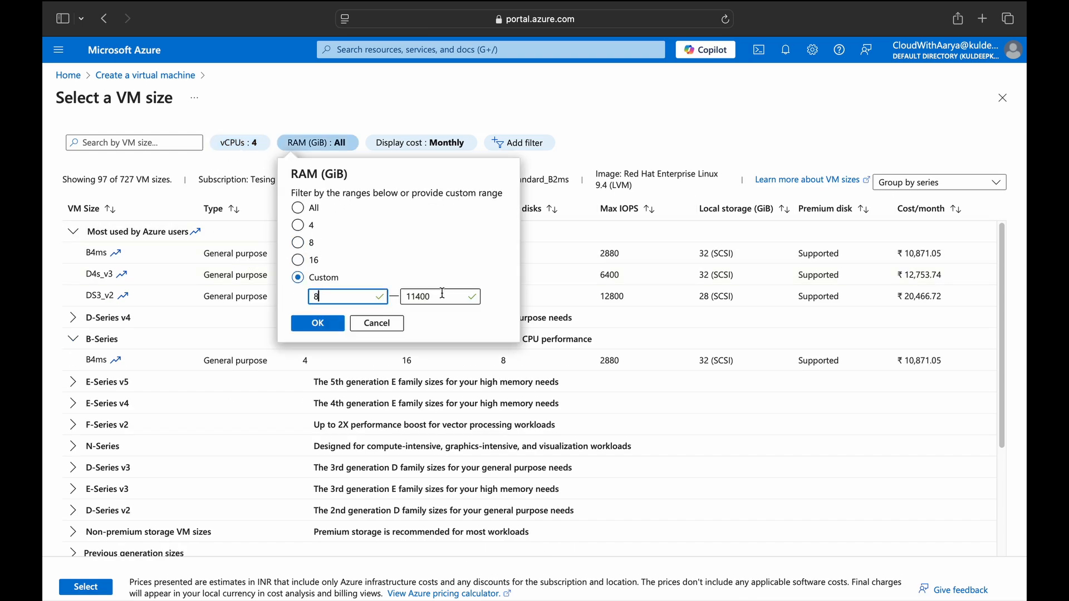
text(8)
key(Return)
click(239, 144)
Reset both filters to All and keep Standard_B2ms at ₹9,788.93 monthly.
click(230, 209)
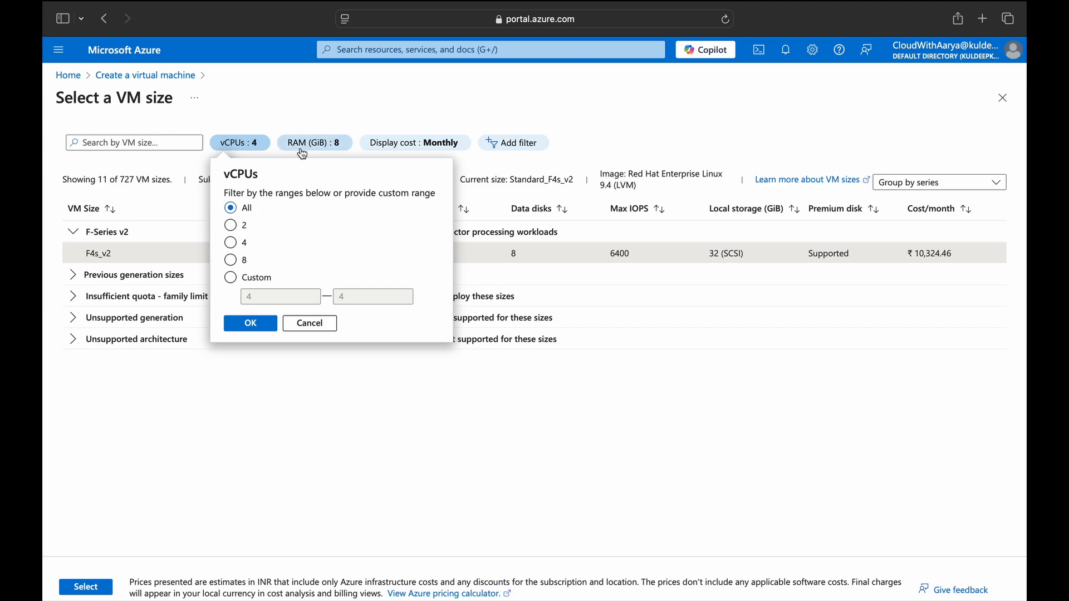
click(315, 142)
click(297, 207)
click(315, 323)
click(239, 142)
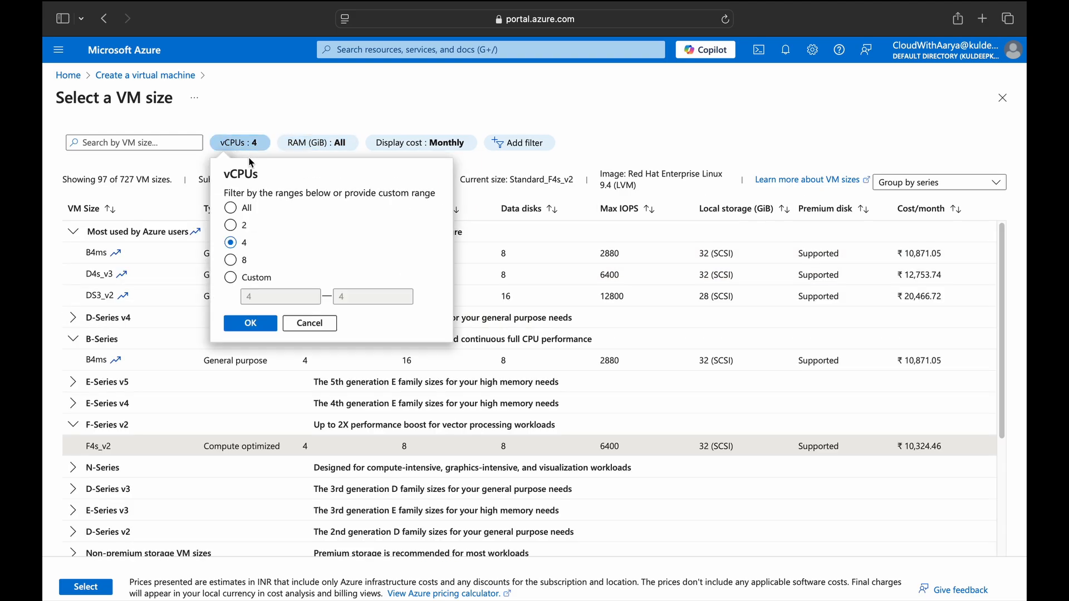
click(229, 208)
click(240, 317)
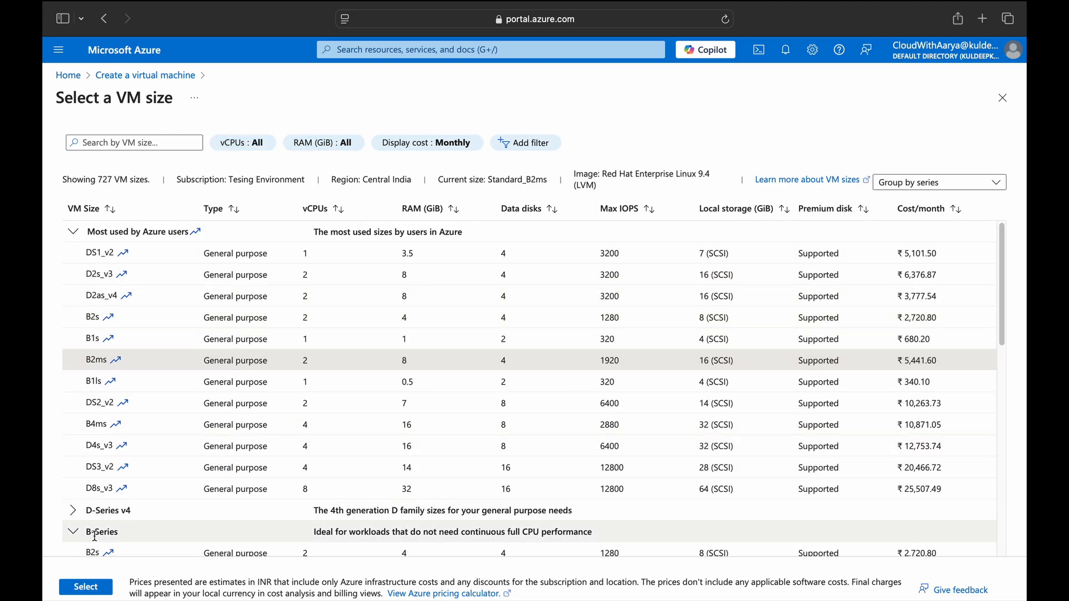
click(89, 588)
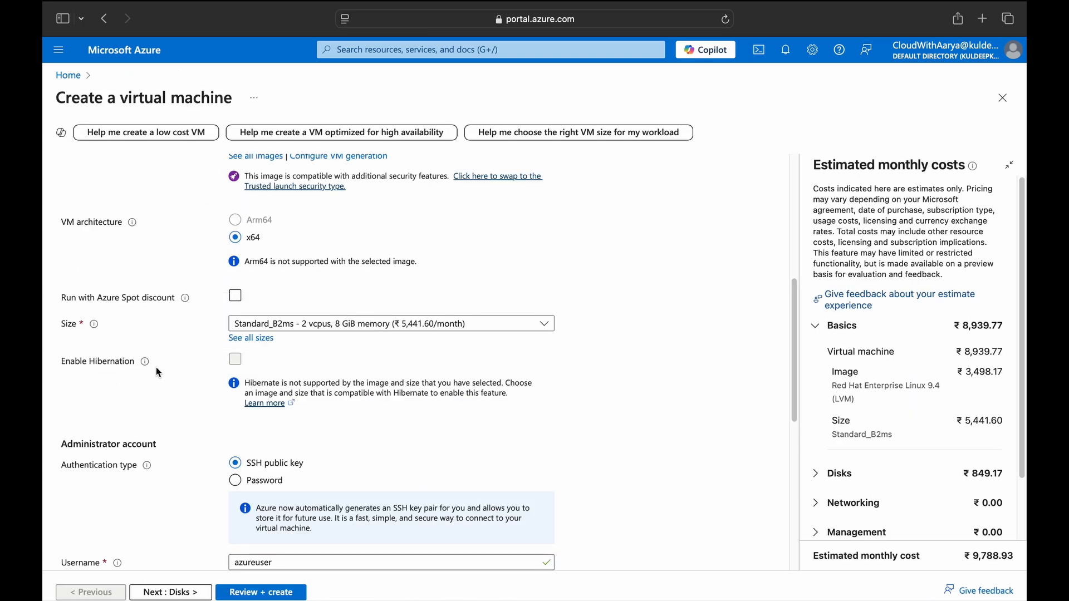
mouse_move(145, 363)
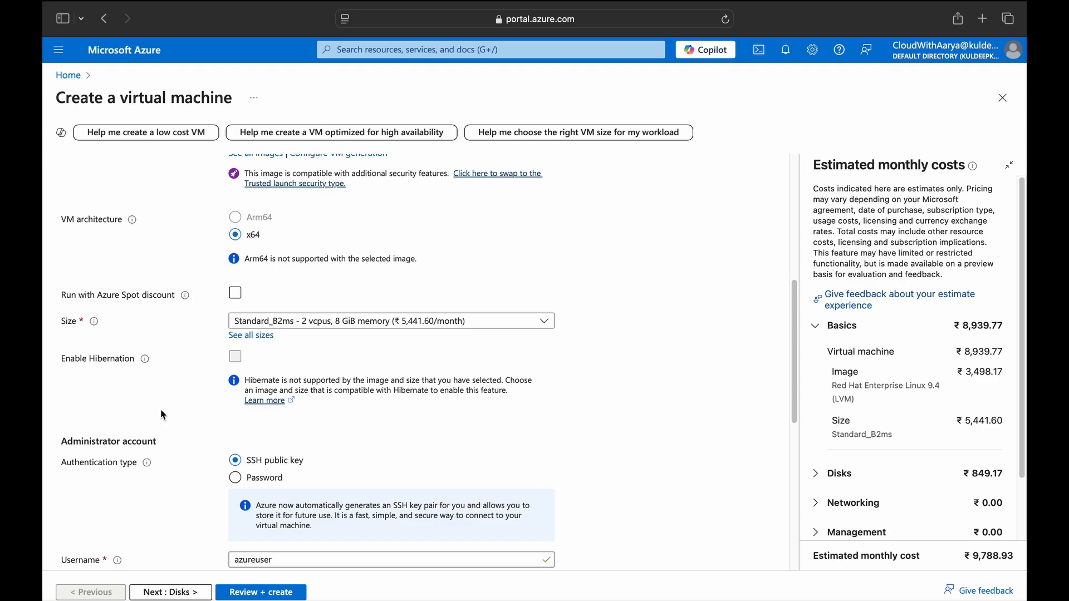
scroll(190, 414, down, 2)
scroll(186, 416, down, 2)
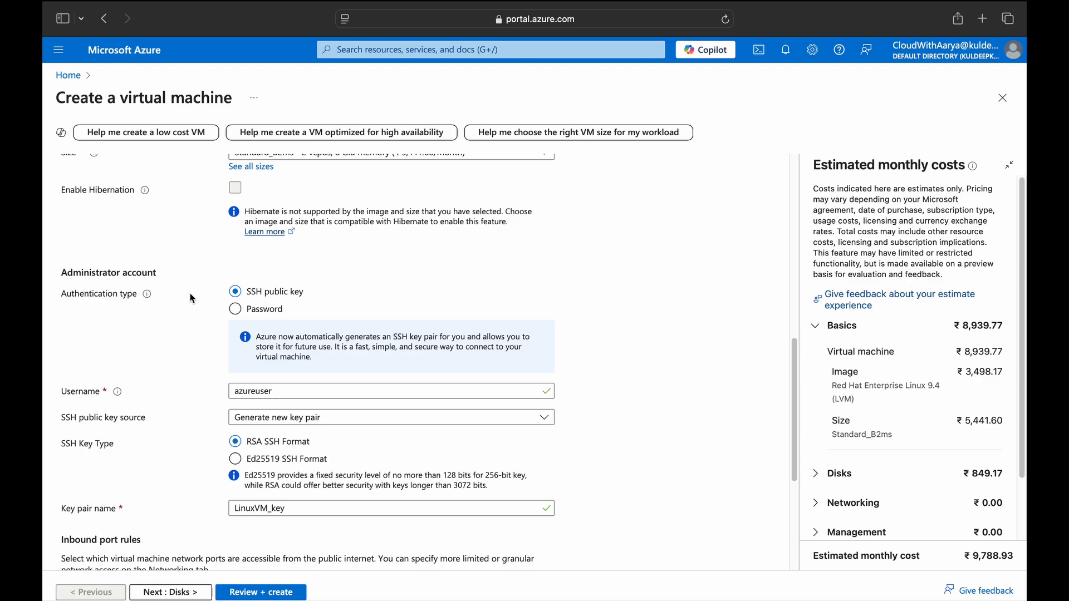
Keep SSH public key sign-in and replace the default administrator username with a custom one.
click(245, 315)
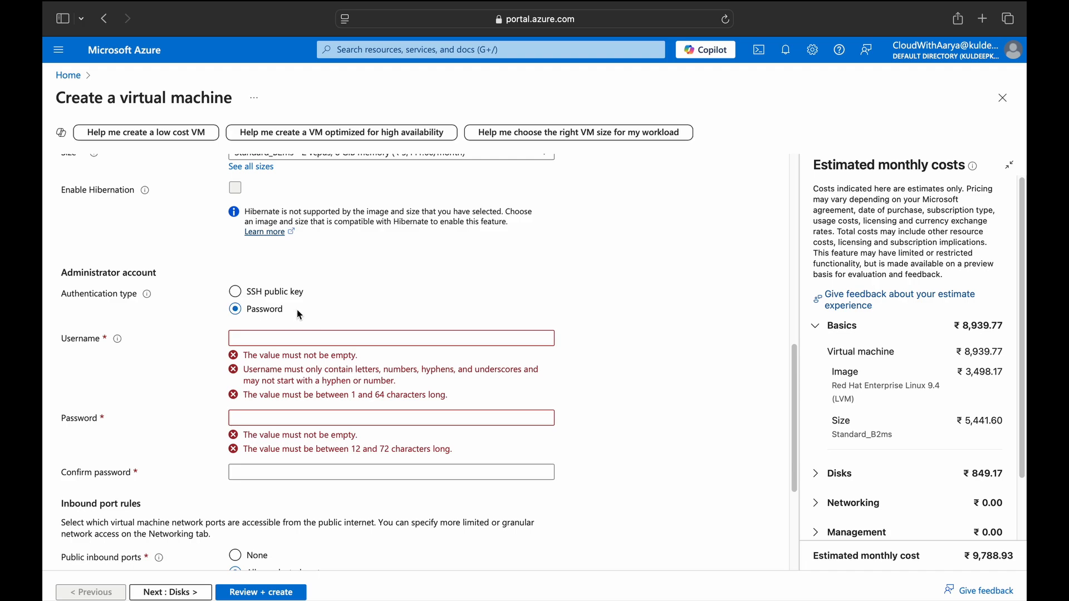
click(235, 291)
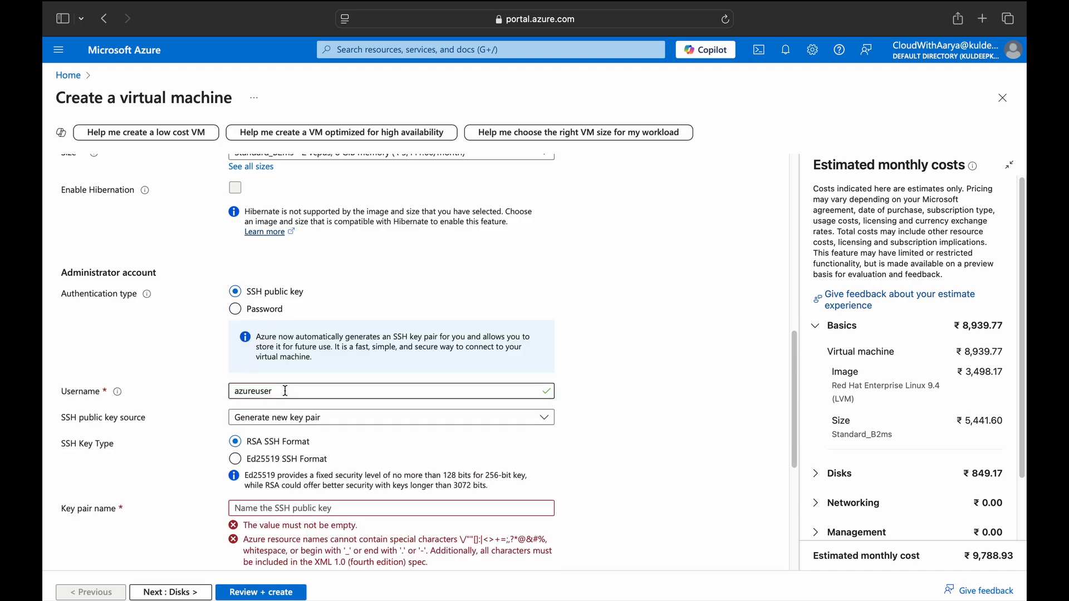
double_click(286, 392)
text(cloudwithaarya)
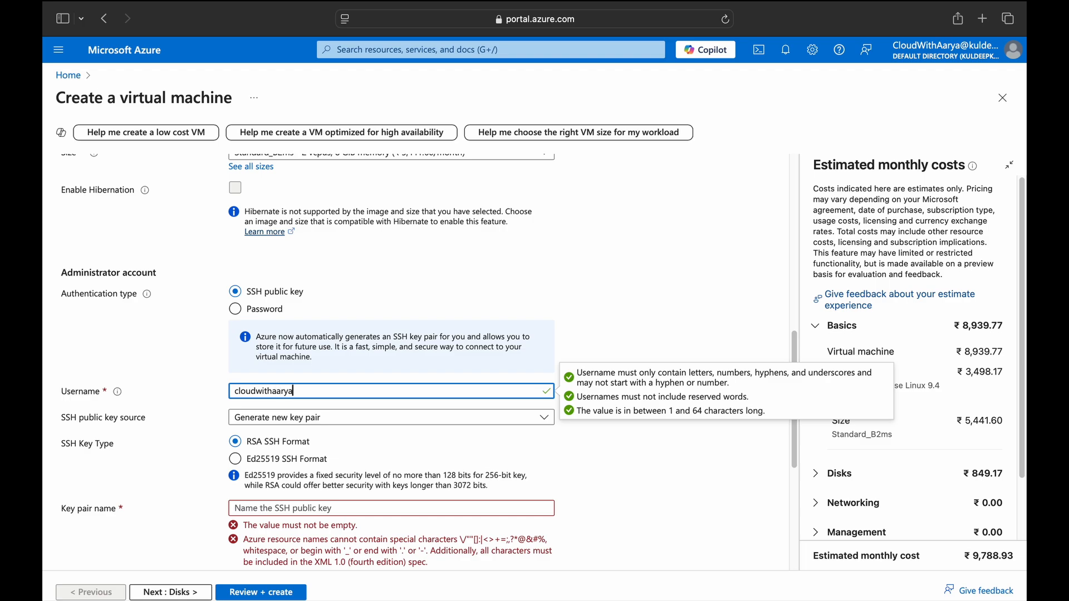
Leave the SSH key source unchanged and name the new key pair test.
click(285, 419)
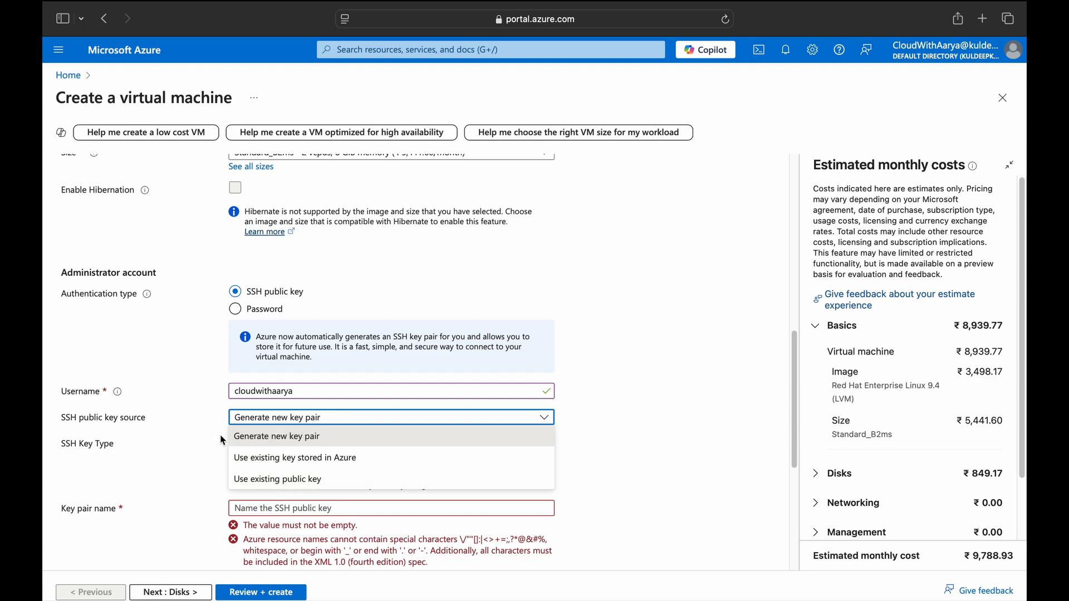
click(205, 432)
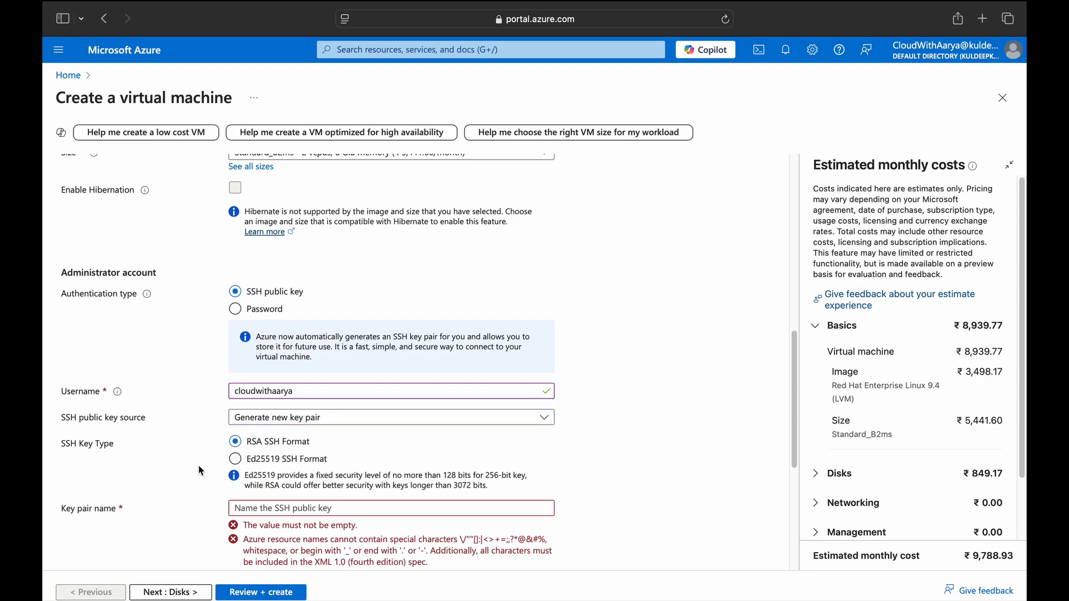
click(295, 501)
text(test)
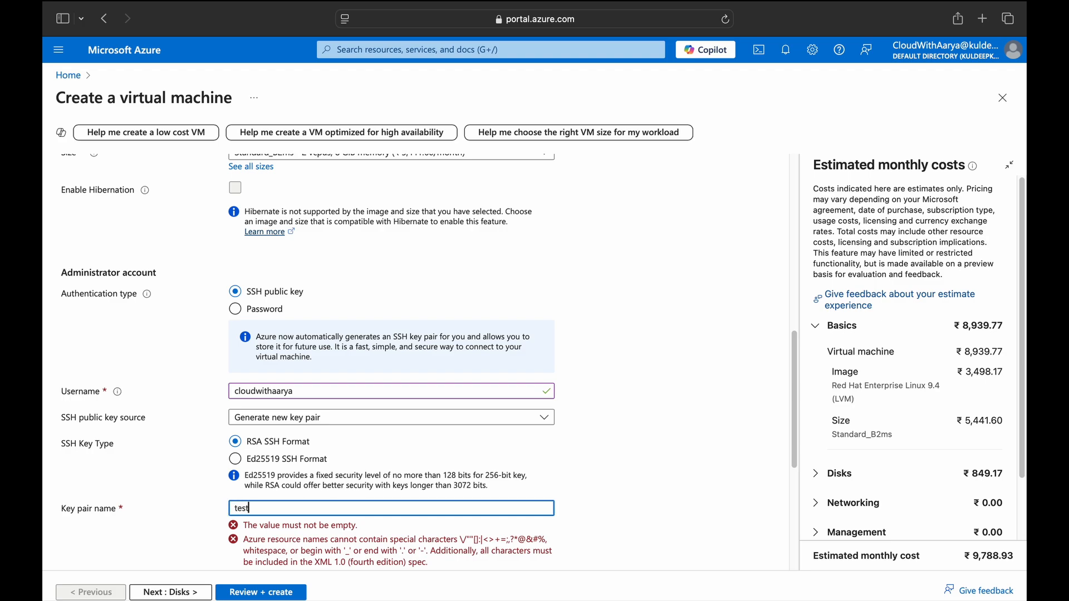
scroll(179, 430, down, 4)
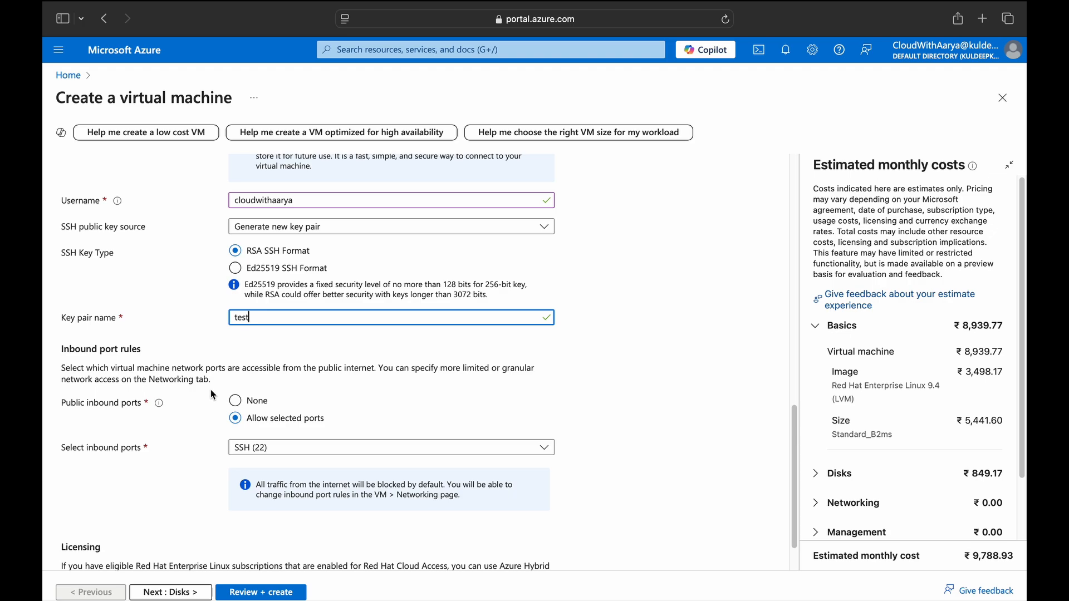
Allow inbound HTTP (80) and HTTPS (443) alongside SSH (22).
click(259, 450)
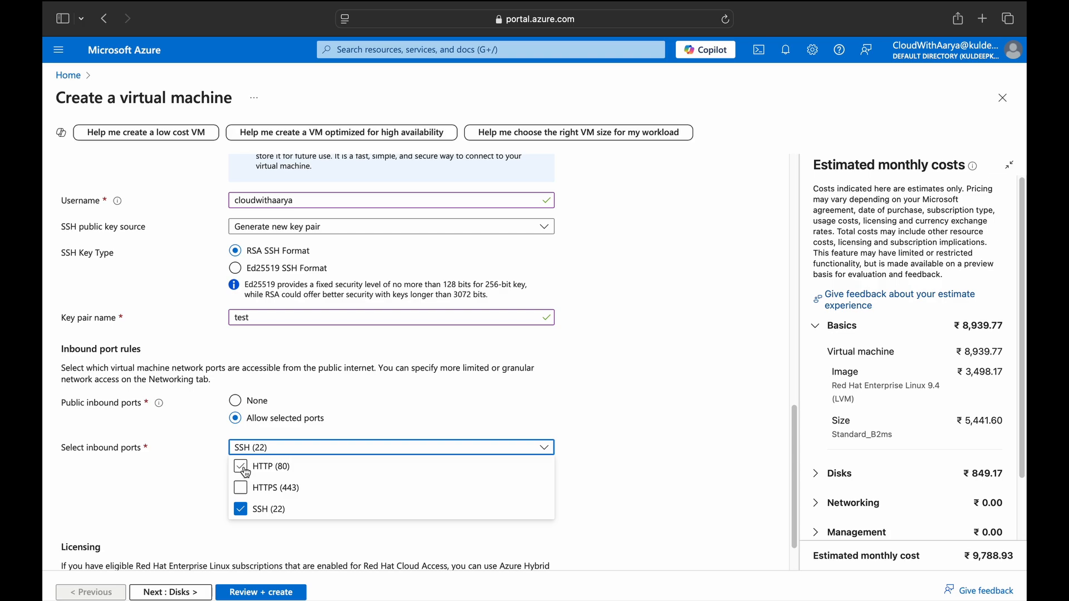
click(242, 469)
click(244, 491)
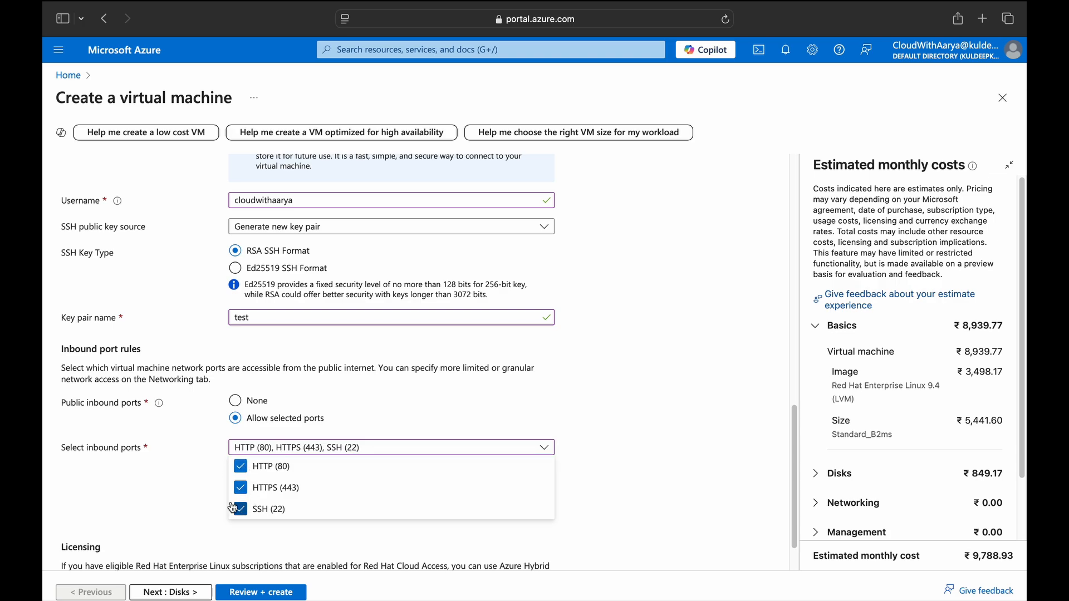
click(186, 486)
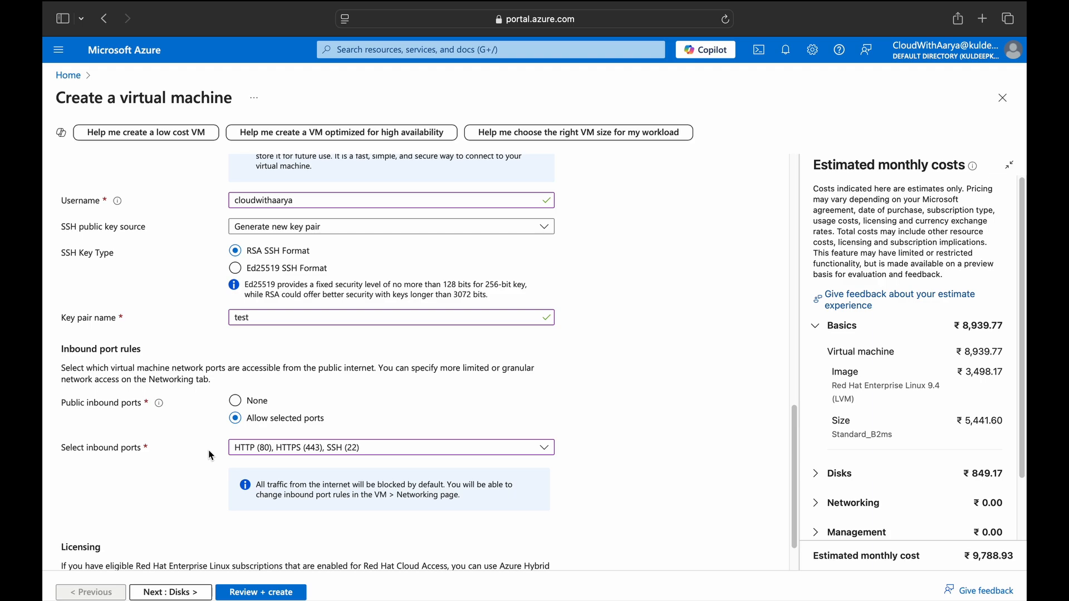
Review the Licensing section and continue to the Disks step.
scroll(186, 462, down, 1)
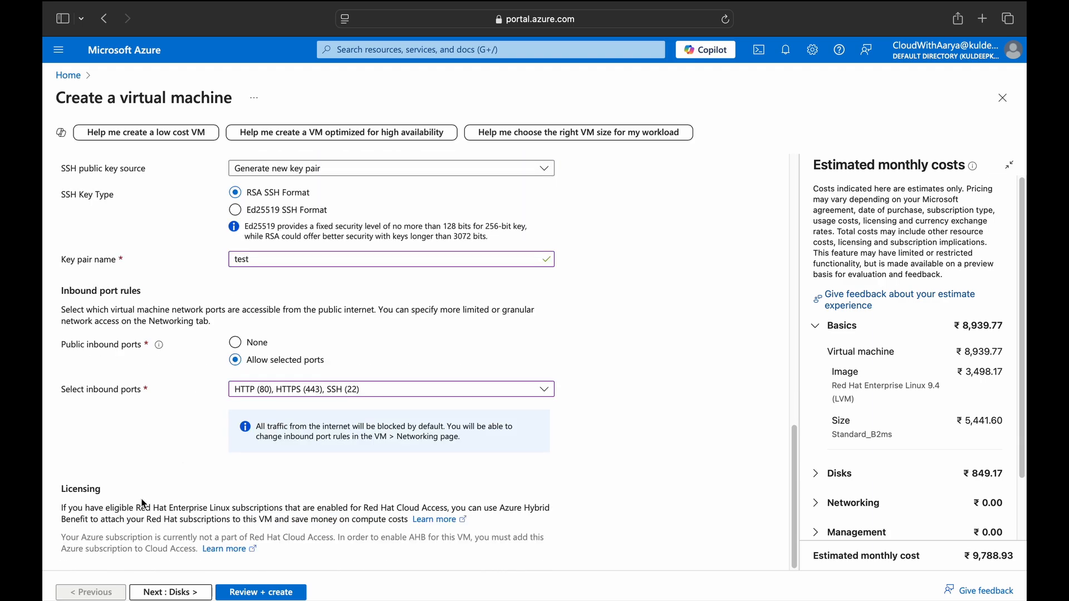
drag(60, 491, 110, 492)
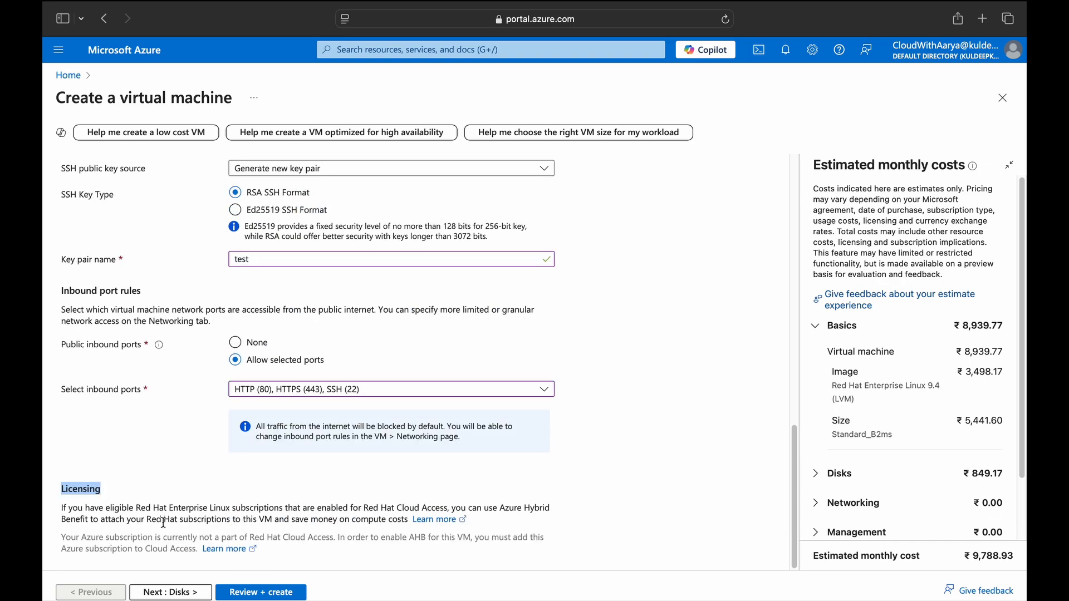
click(167, 592)
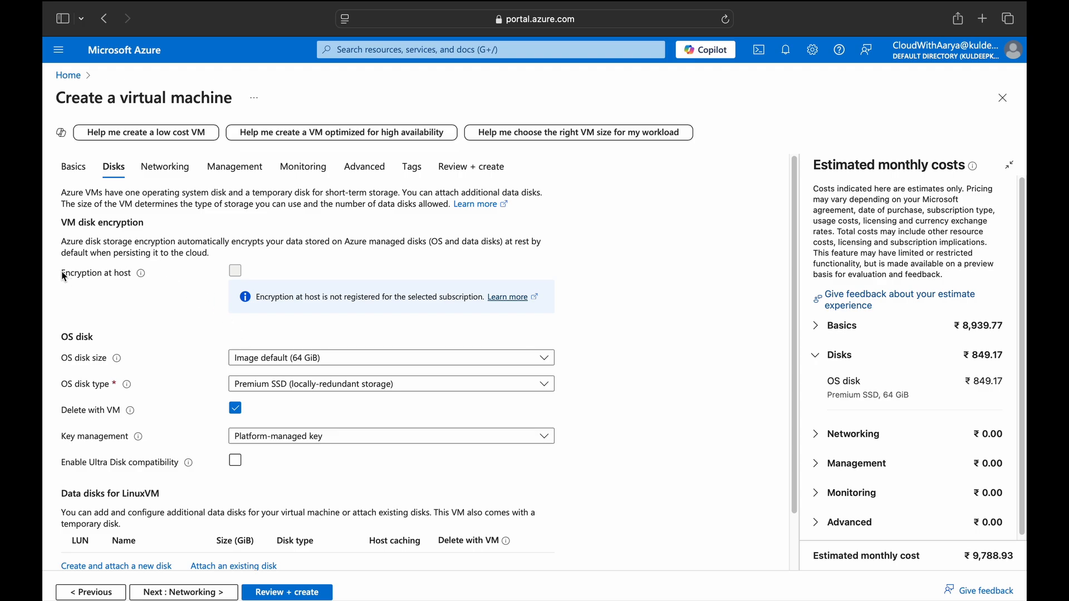
Keep the default 64 GiB OS disk size, then bring up the OS disk type list.
drag(65, 271, 133, 277)
click(133, 278)
scroll(169, 332, down, 1)
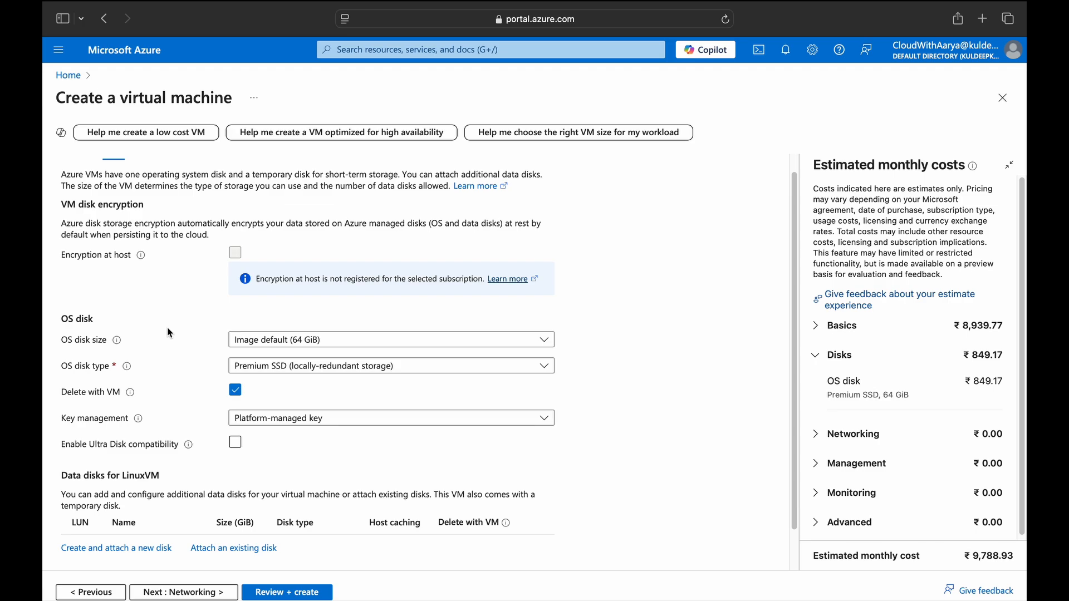
scroll(186, 336, down, 2)
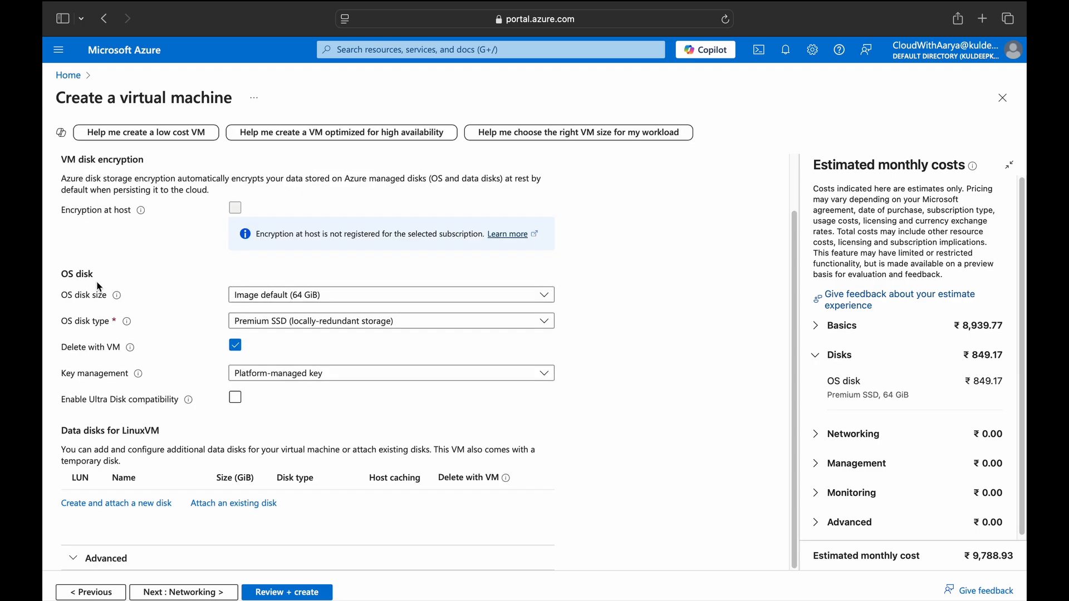
click(270, 294)
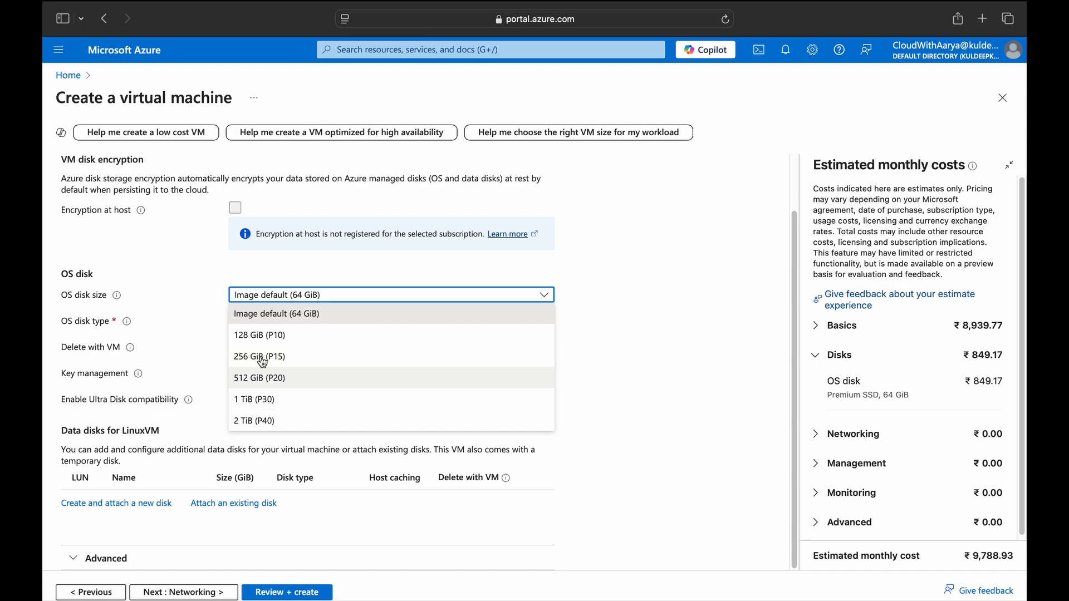
click(205, 307)
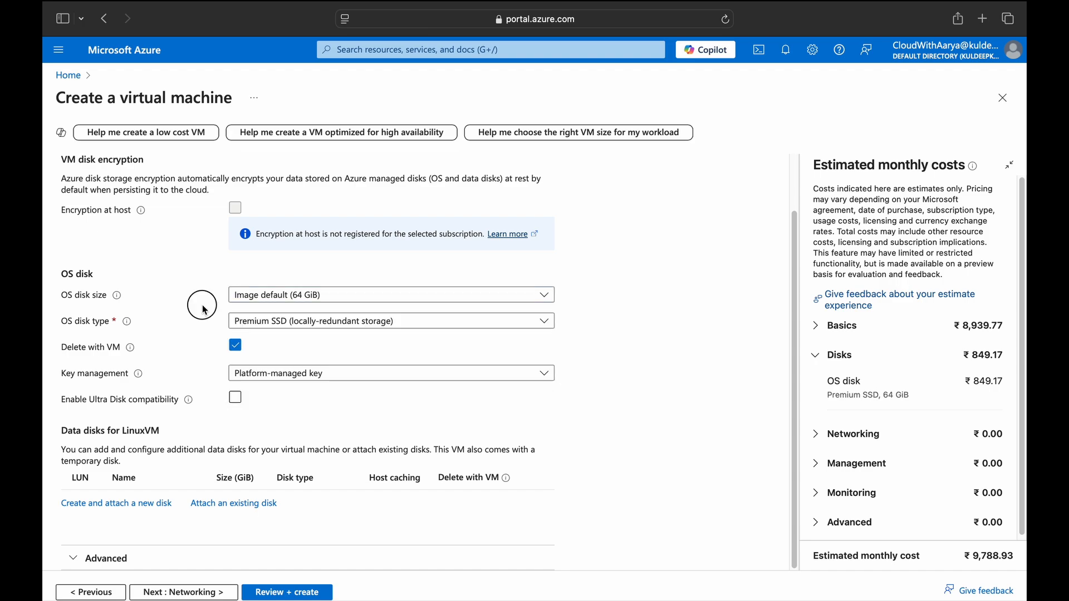
click(270, 322)
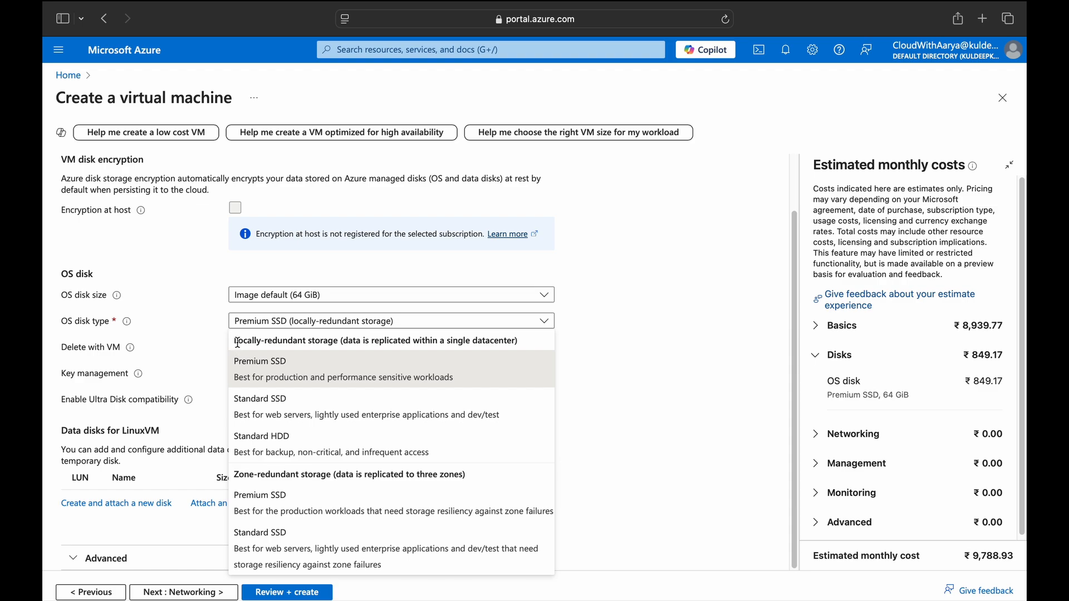
Choose Standard SSD (locally-redundant storage) for the OS disk, keeping the platform-managed encryption key.
drag(342, 343, 522, 344)
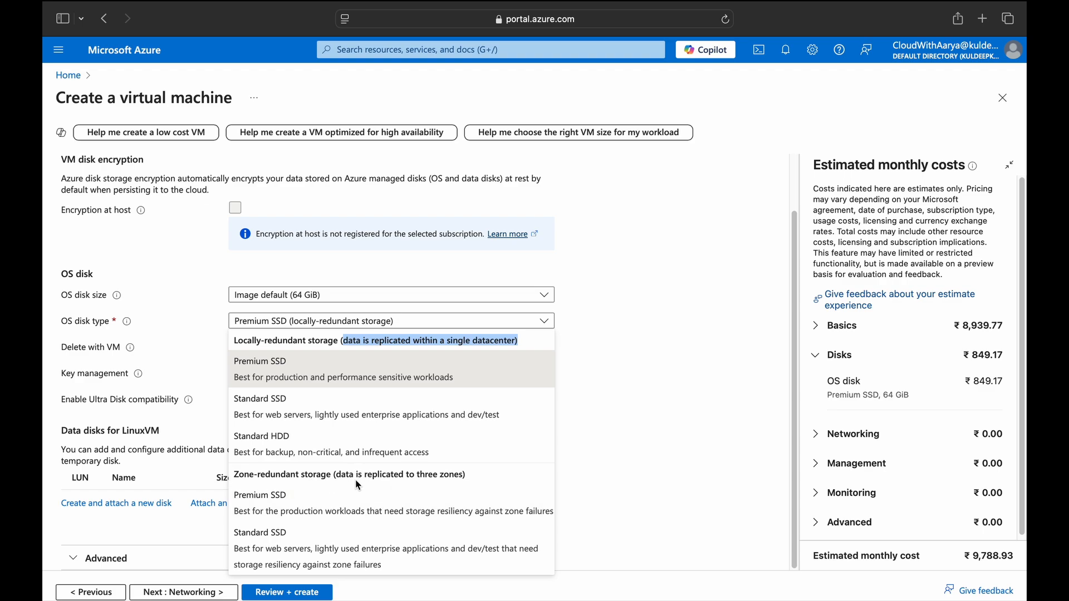
drag(353, 475, 377, 475)
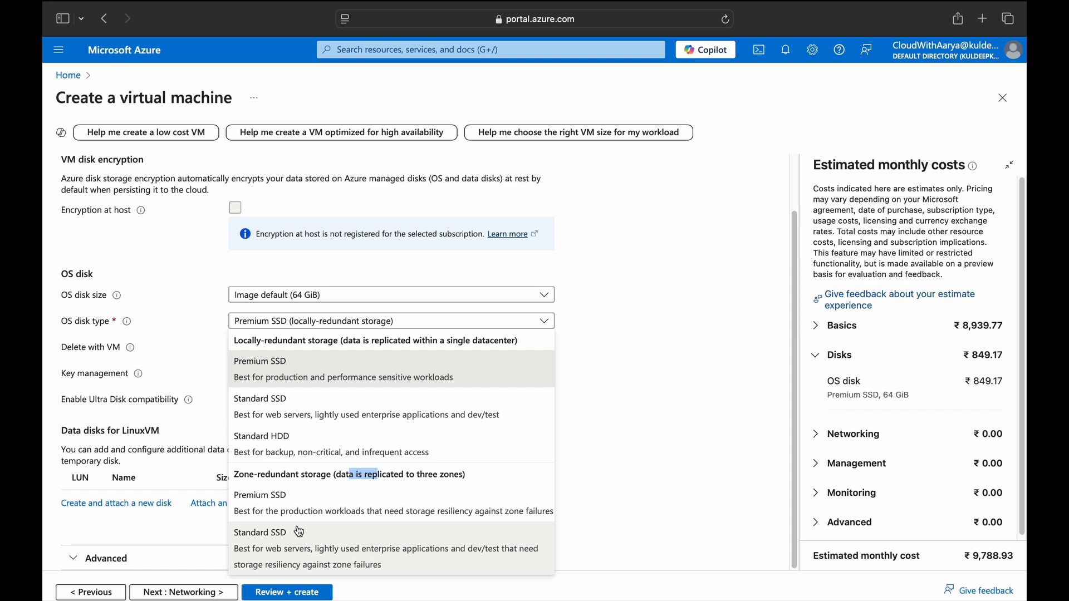
click(296, 421)
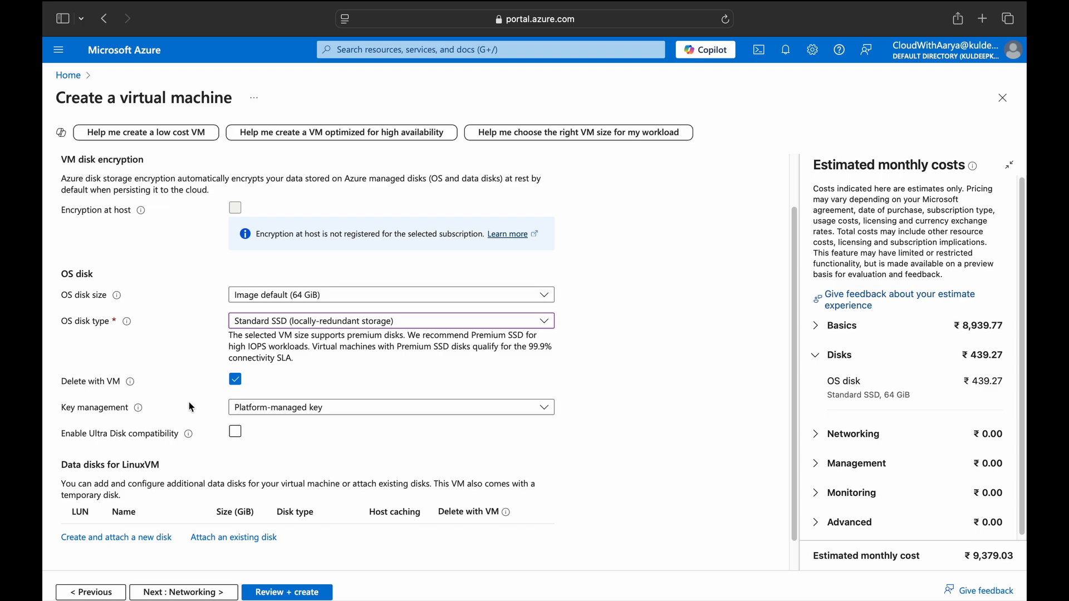
click(246, 411)
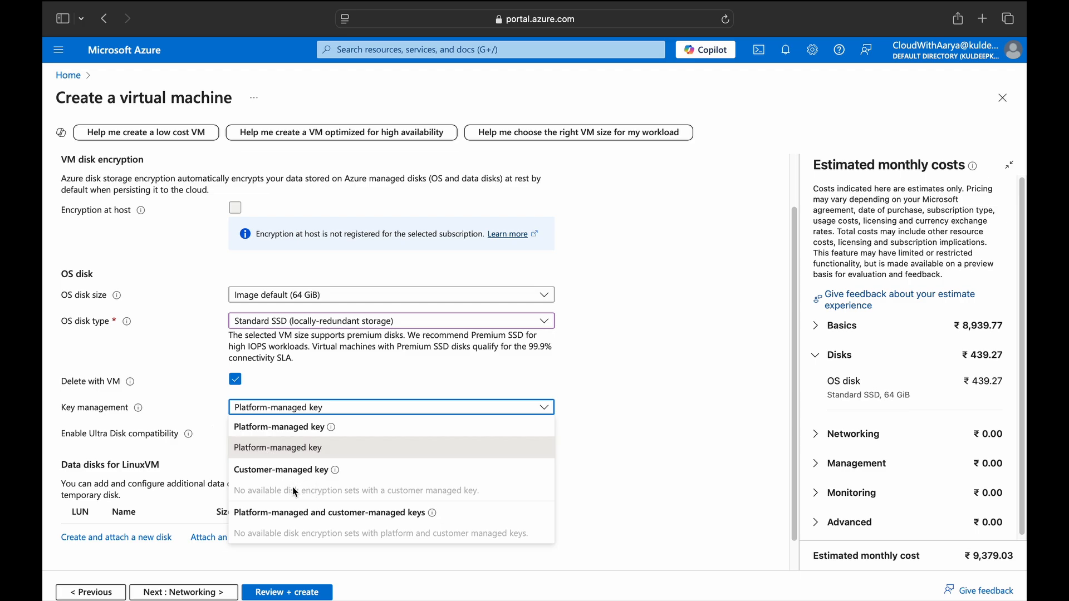
click(198, 397)
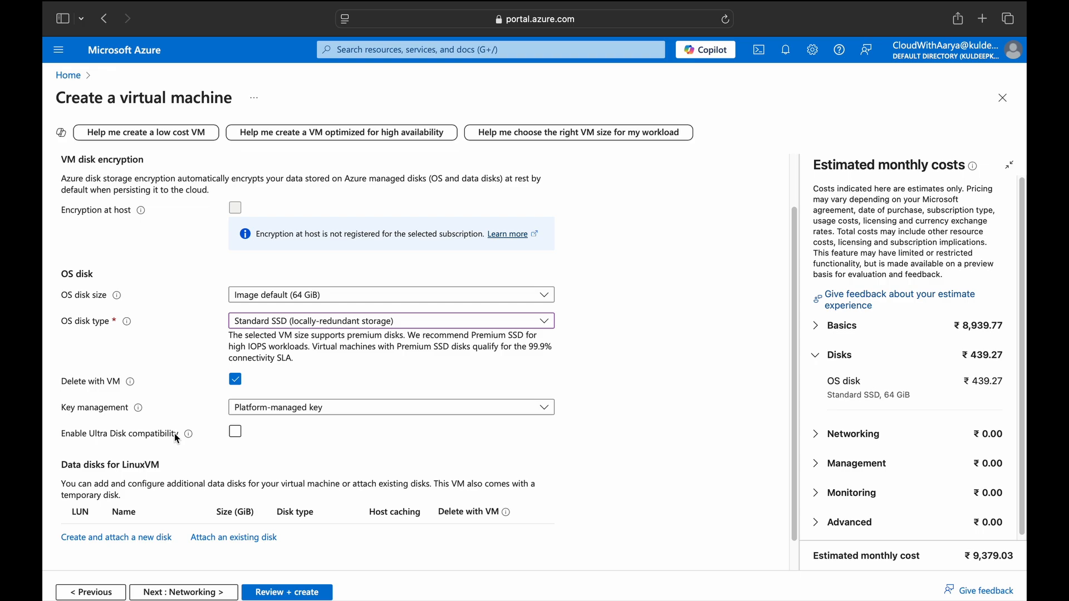
mouse_move(188, 437)
scroll(210, 464, down, 2)
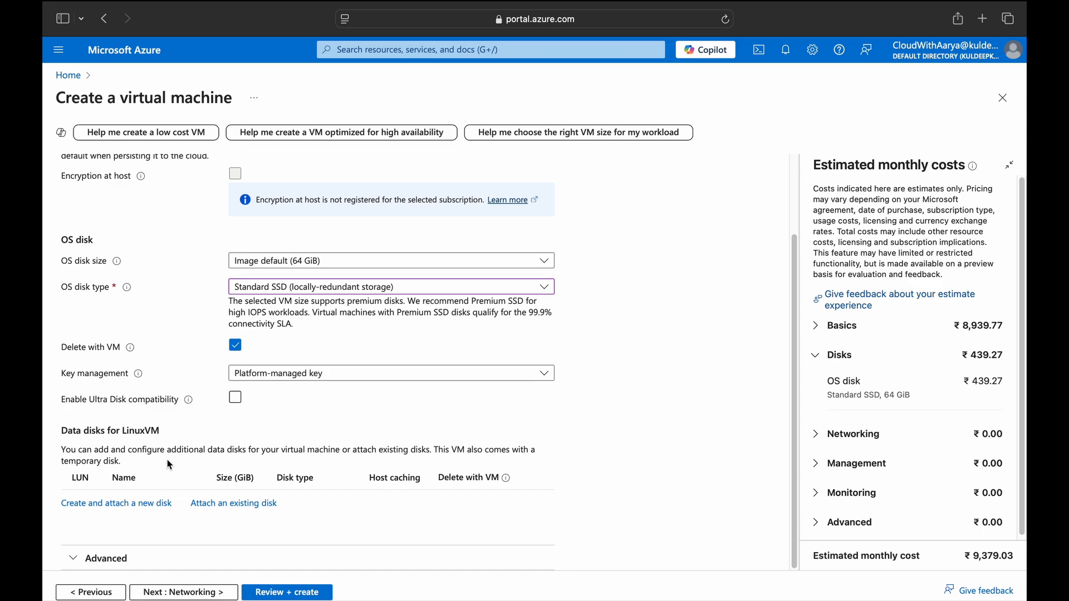
Attach a new empty 4 GiB Standard HDD data disk and continue to Networking.
click(146, 504)
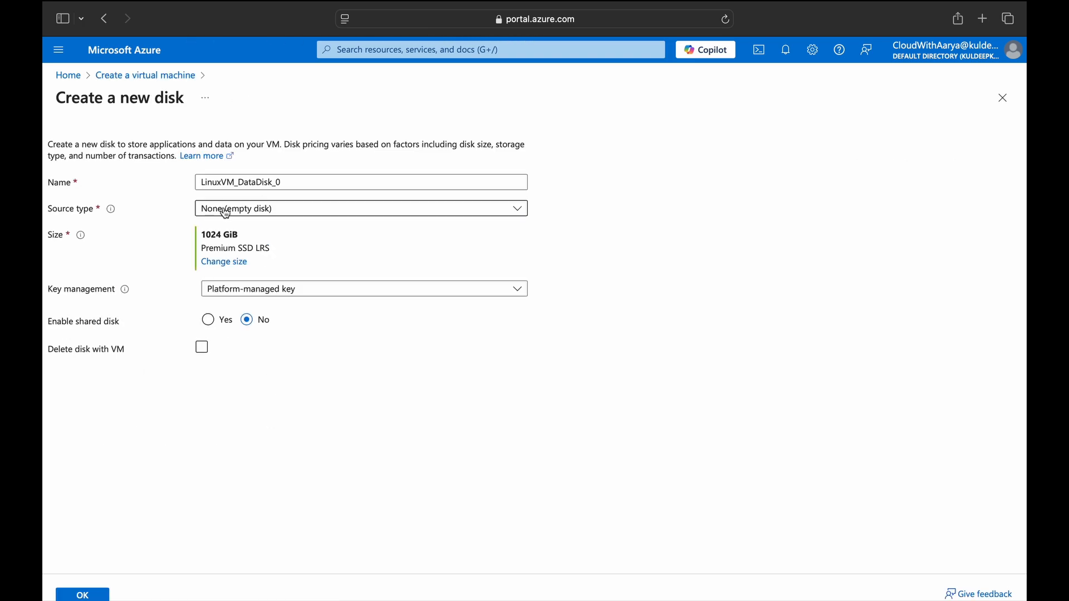
click(225, 213)
click(160, 215)
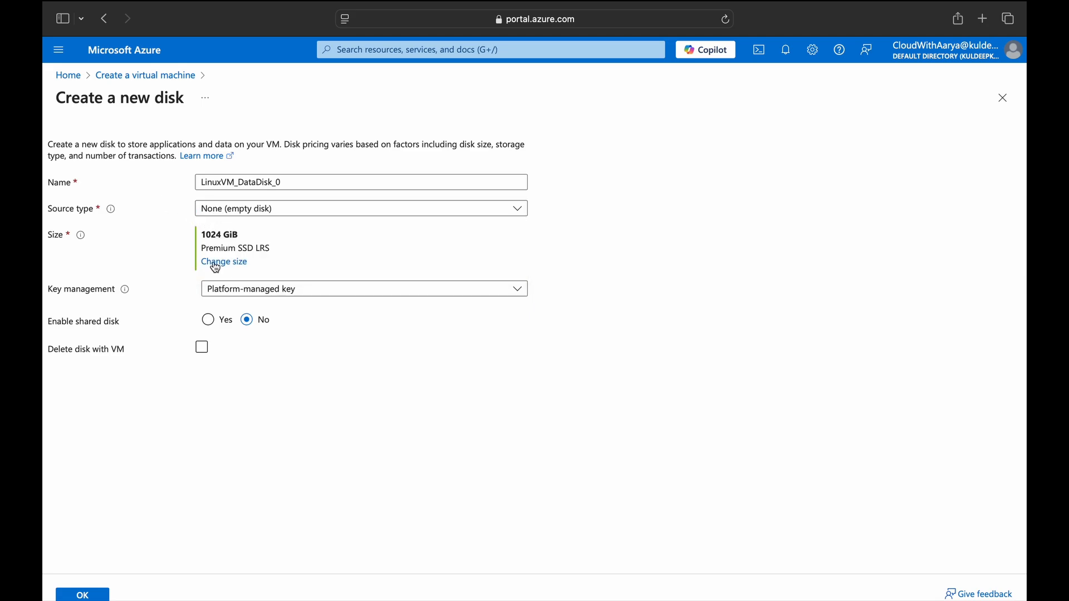
click(215, 266)
click(143, 224)
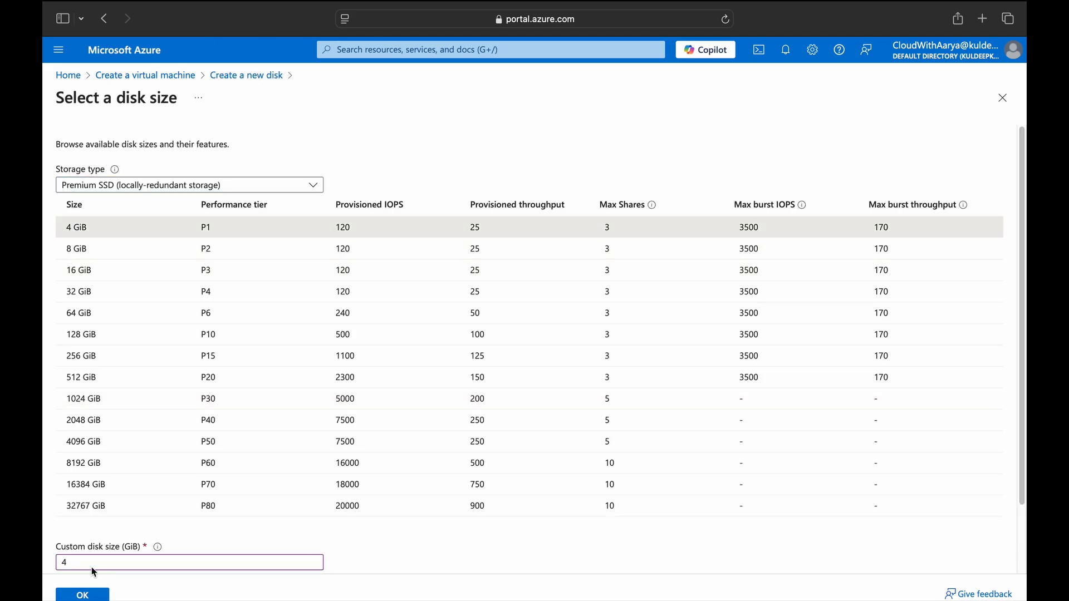
click(178, 186)
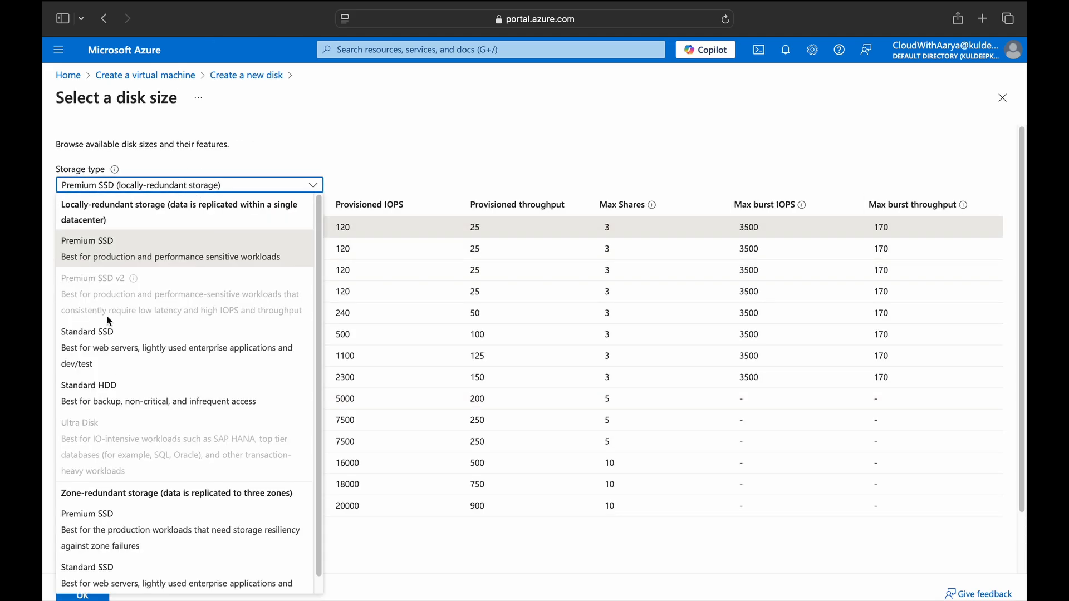
click(119, 390)
click(82, 596)
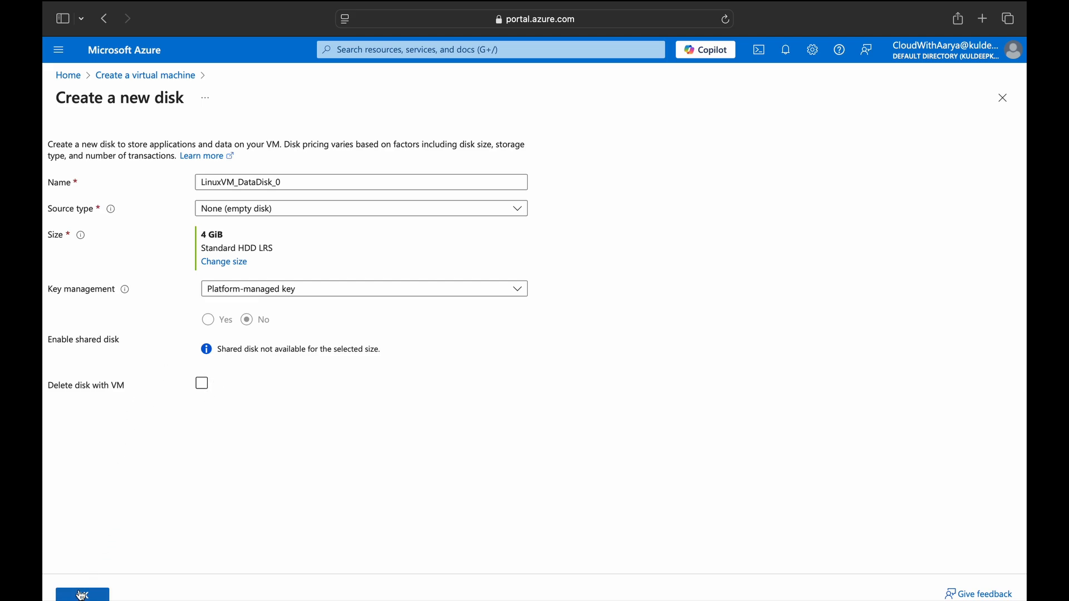
click(83, 596)
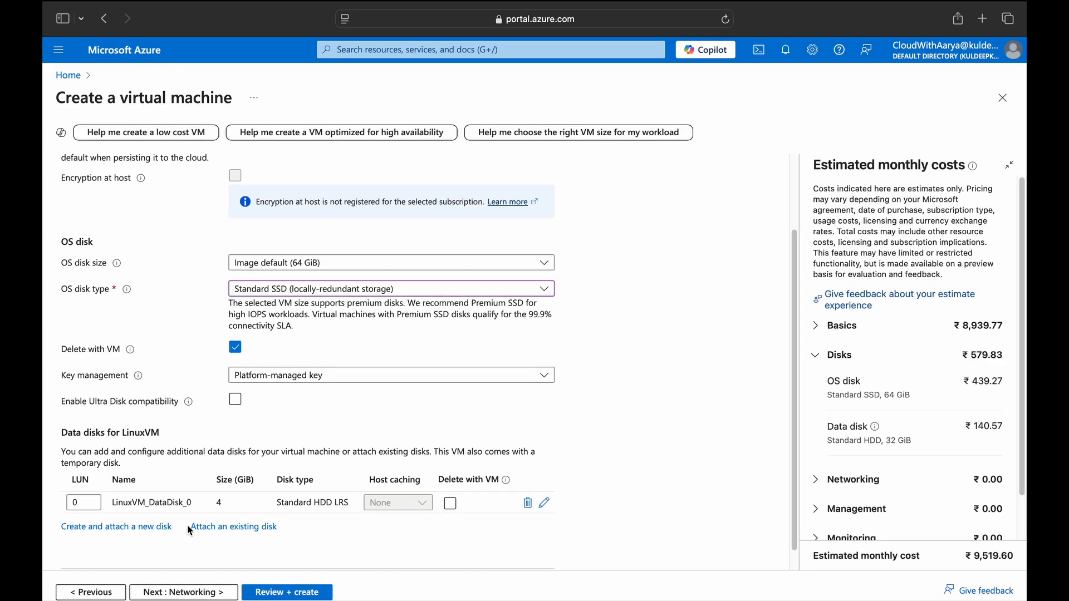
click(189, 593)
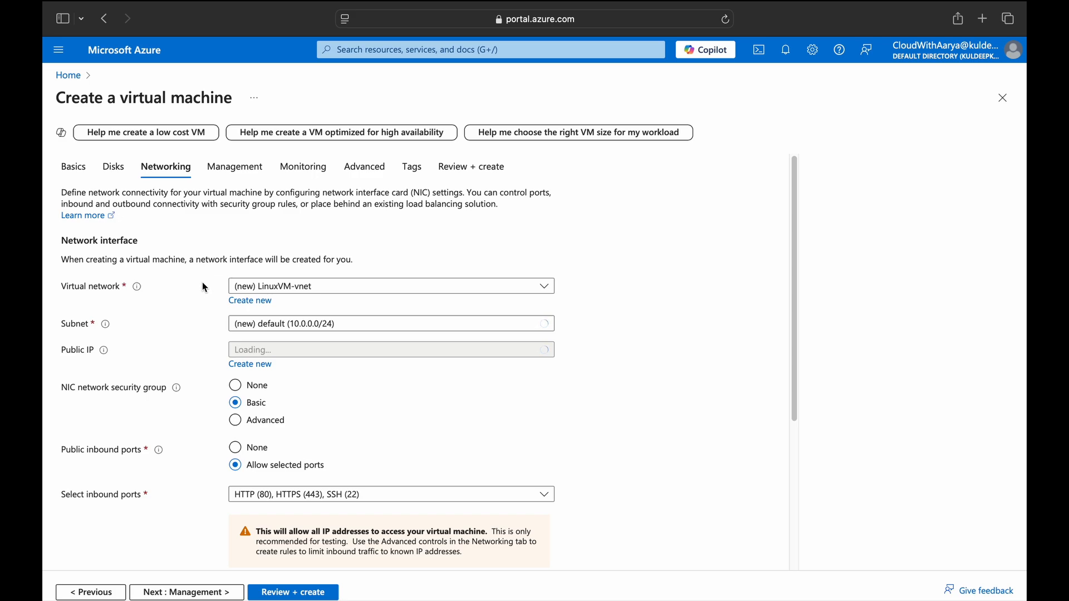
Keep the new LinuxVM-vnet virtual network for the VM.
click(334, 286)
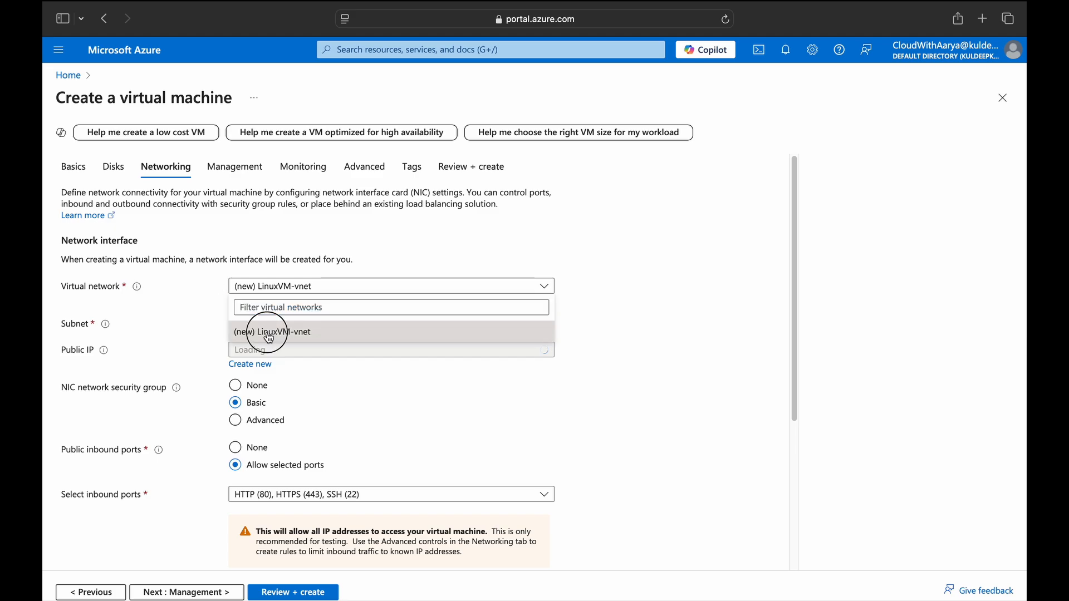
click(267, 329)
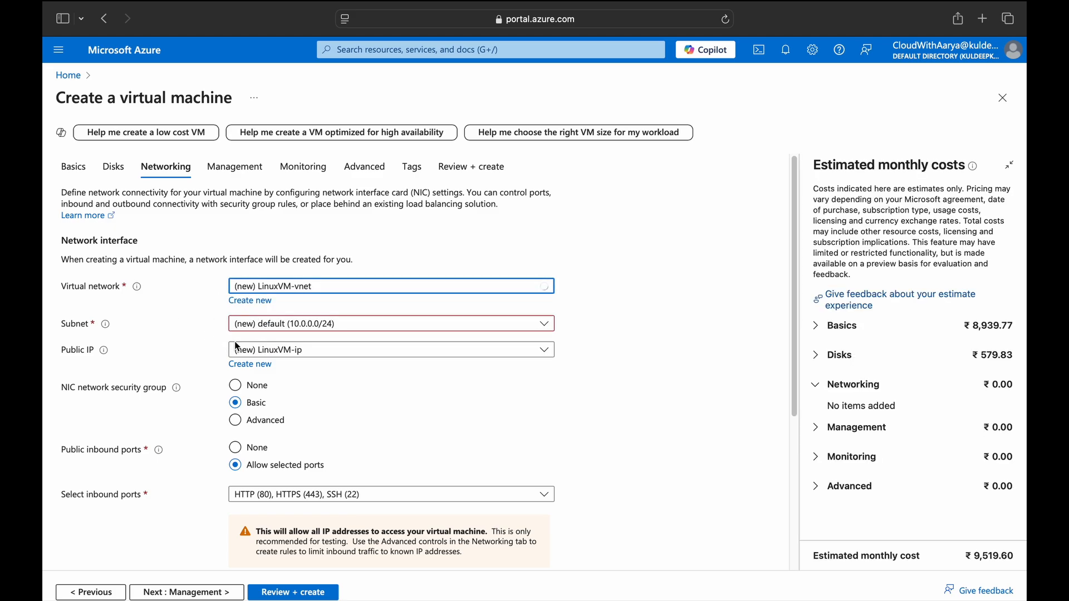
click(59, 350)
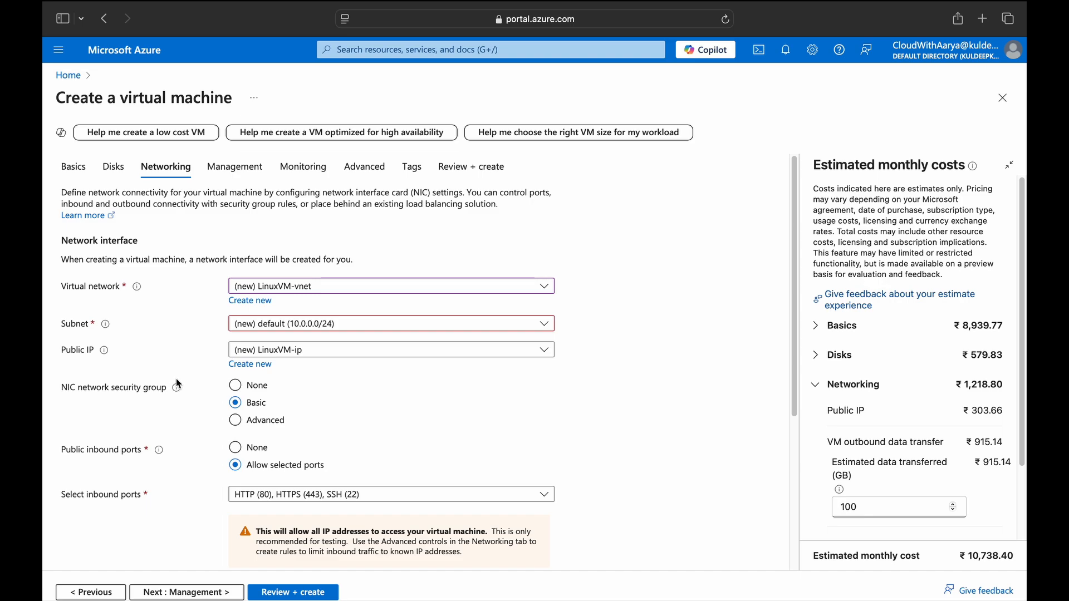
scroll(149, 408, down, 1)
scroll(149, 408, down, 1)
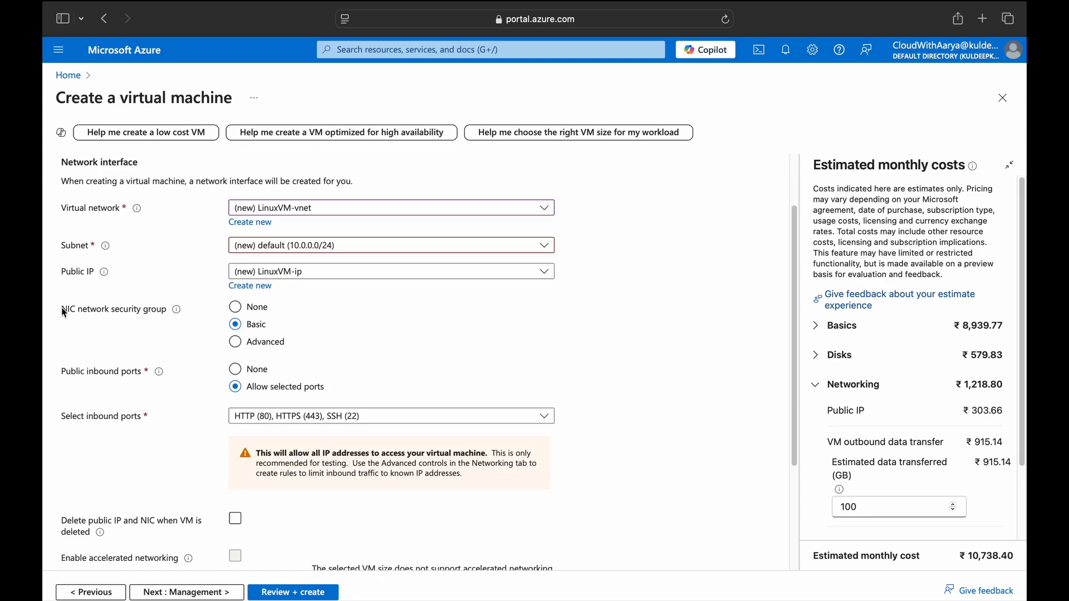
drag(62, 310, 166, 314)
click(186, 346)
Keep the Basic security group with HTTP (80), HTTPS (443) and SSH (22) inbound ports allowed.
click(239, 341)
click(235, 325)
click(248, 416)
click(194, 416)
click(170, 339)
click(256, 417)
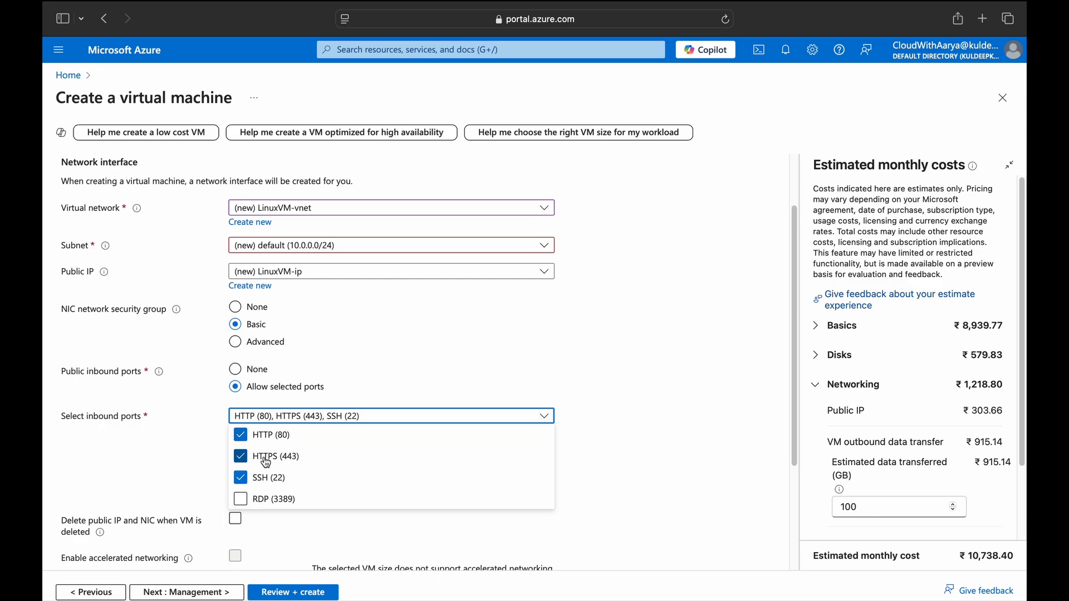
click(195, 458)
Enable deleting the public IP and NIC when the VM is deleted.
scroll(158, 474, down, 3)
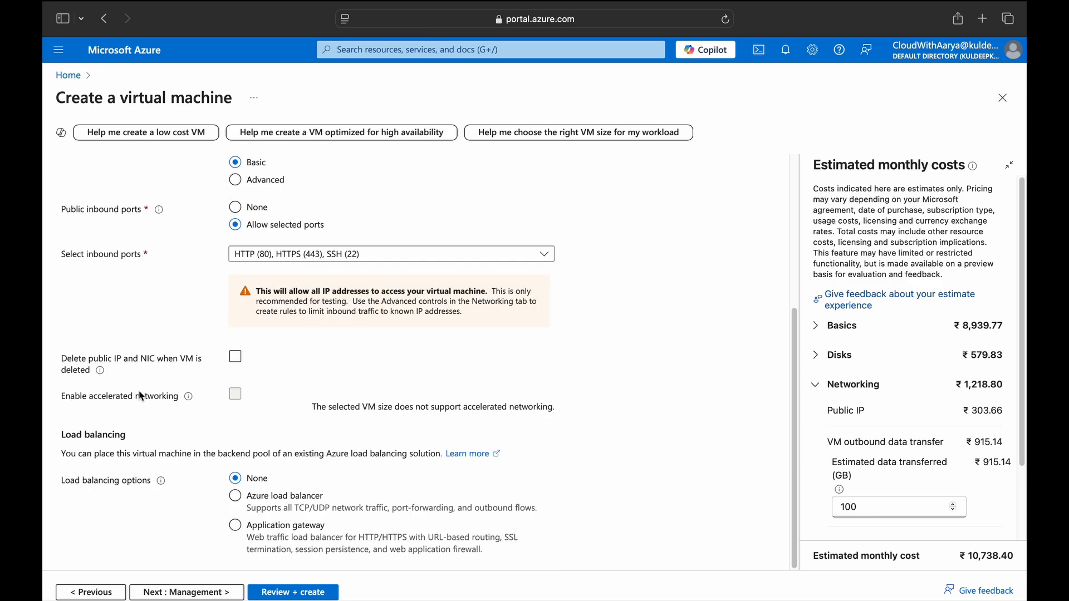
click(236, 359)
click(236, 359)
drag(225, 386, 255, 395)
click(248, 397)
Leave load balancing set to None and proceed to Management.
click(235, 495)
click(236, 525)
click(235, 480)
click(224, 594)
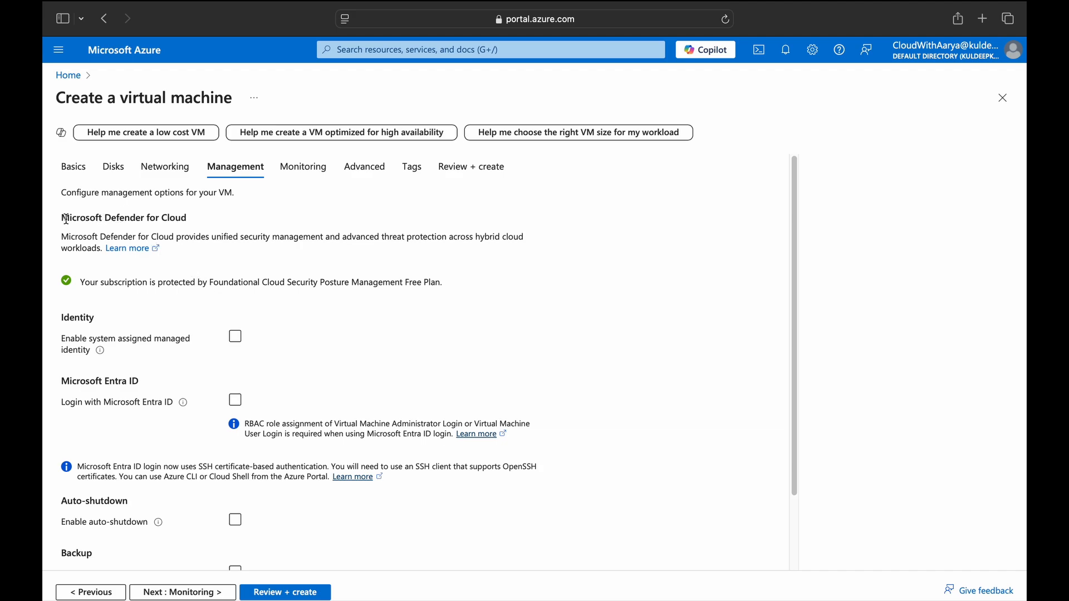
Tick Enable system assigned managed identity and Login with Microsoft Entra ID.
drag(62, 219, 187, 219)
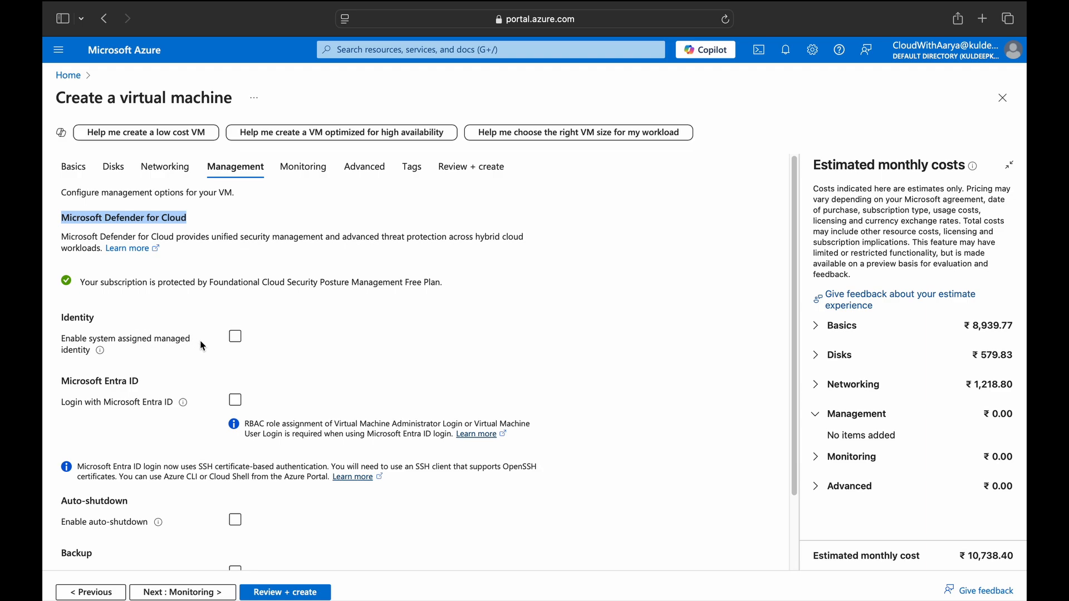
click(236, 341)
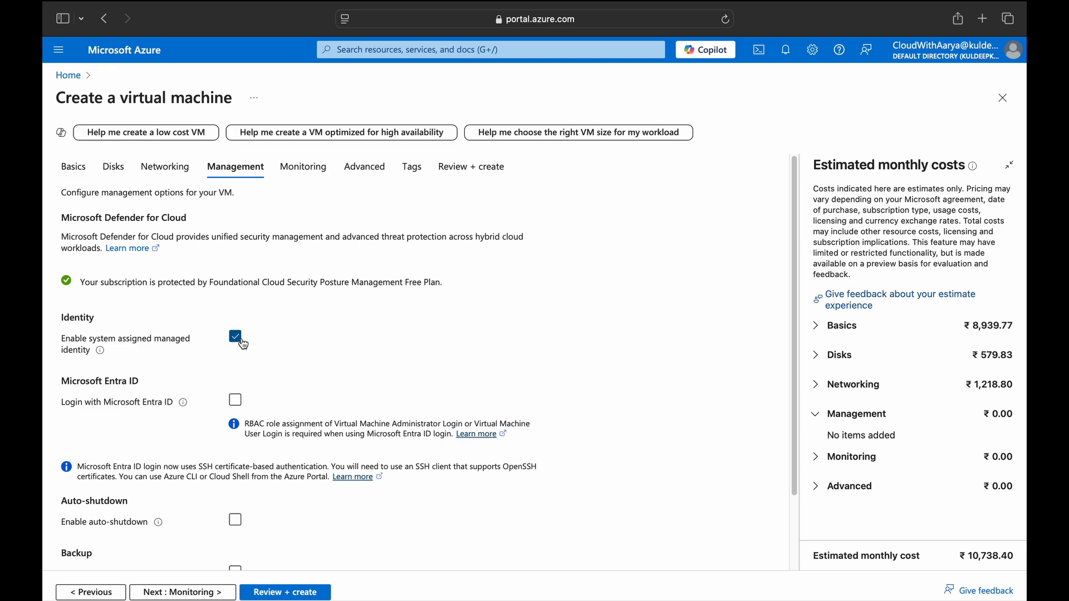
drag(61, 381, 273, 379)
click(236, 400)
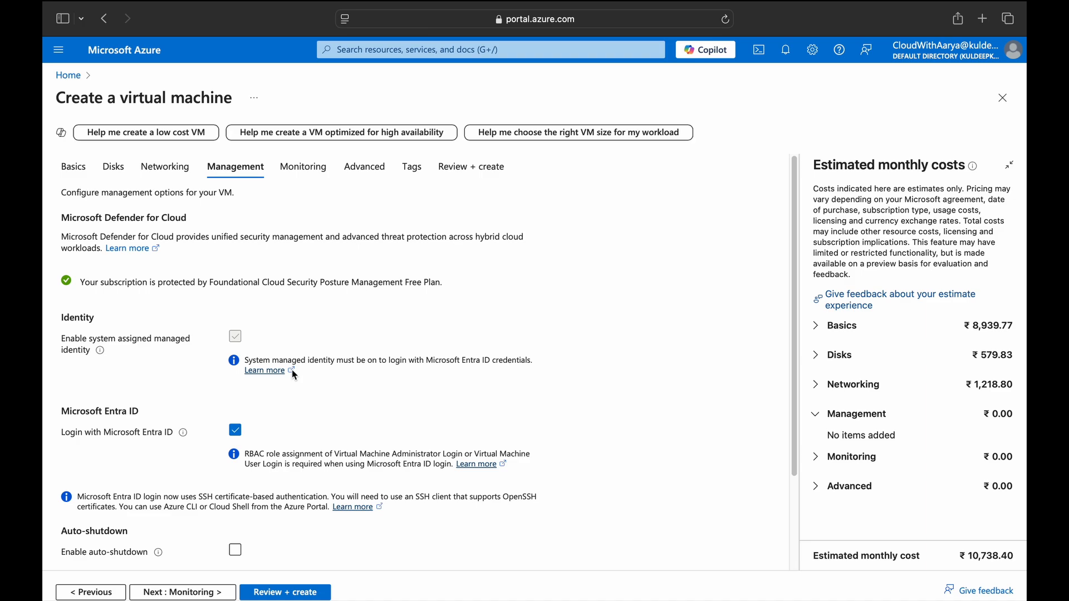
Leave backup disabled and patch orchestration at Image default, then proceed to Monitoring.
scroll(292, 369, down, 3)
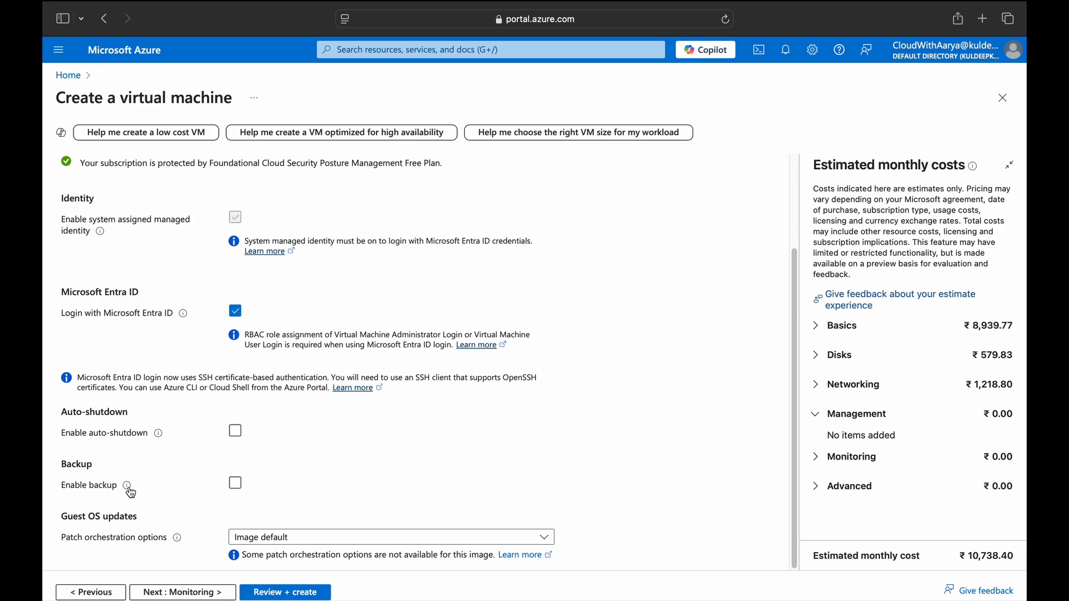
mouse_move(125, 489)
click(236, 484)
click(236, 483)
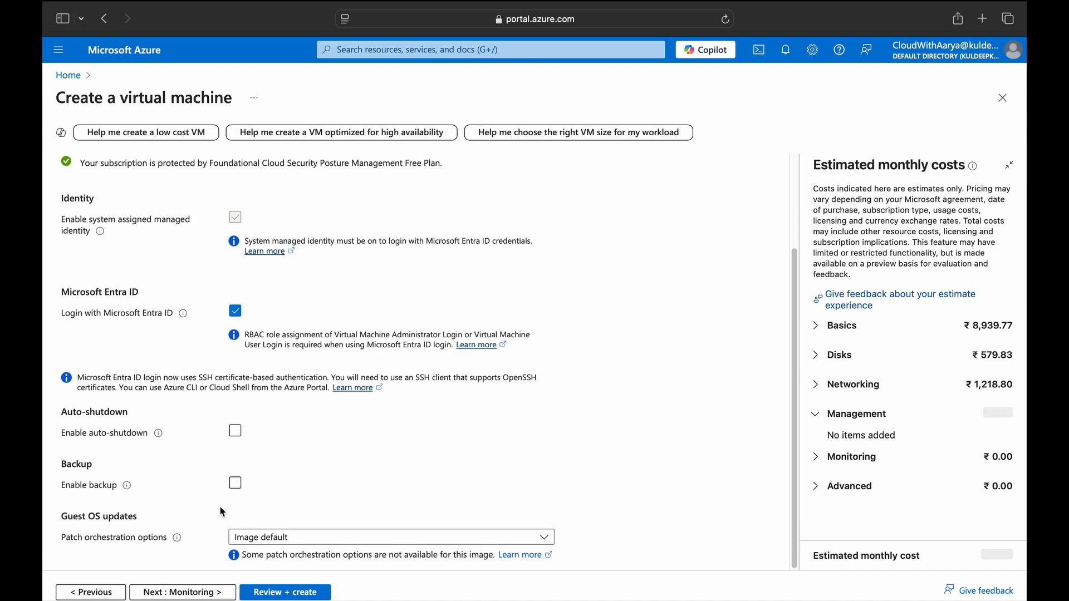
click(261, 538)
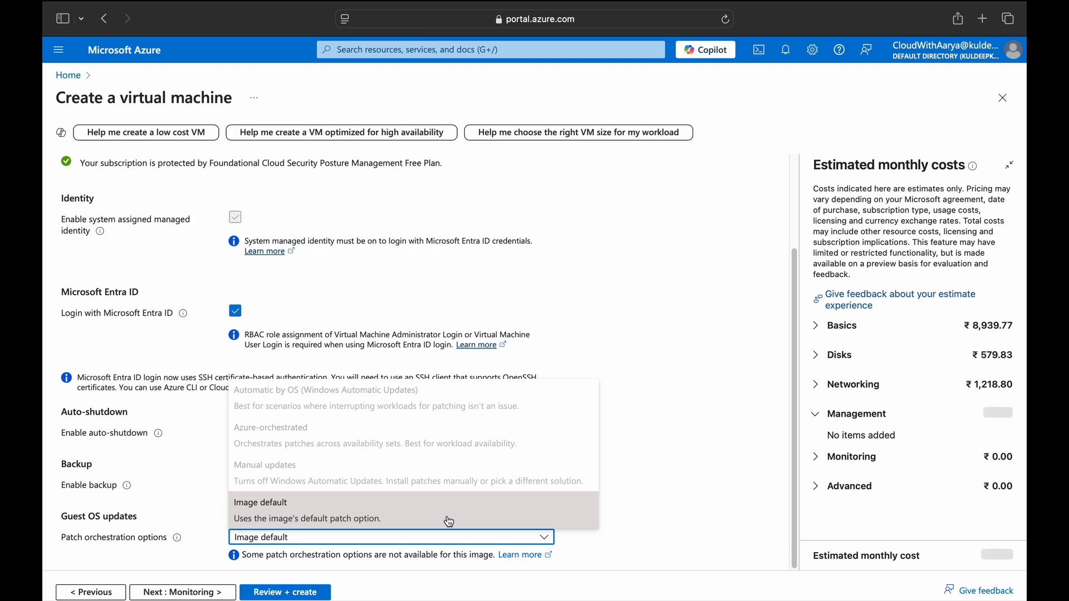
click(510, 516)
click(182, 592)
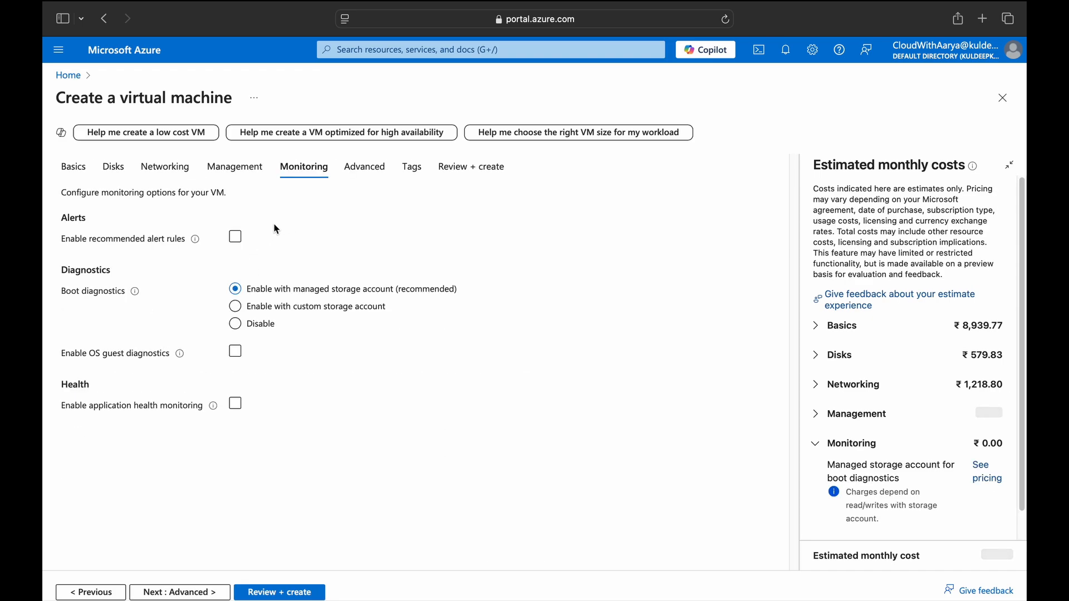
drag(61, 219, 90, 226)
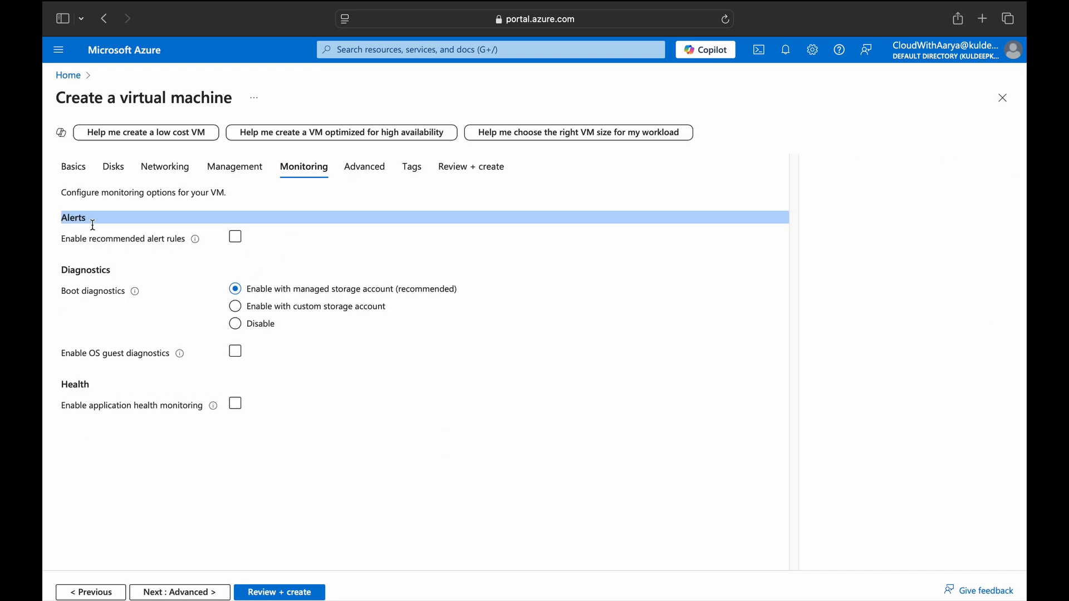
click(210, 258)
click(237, 241)
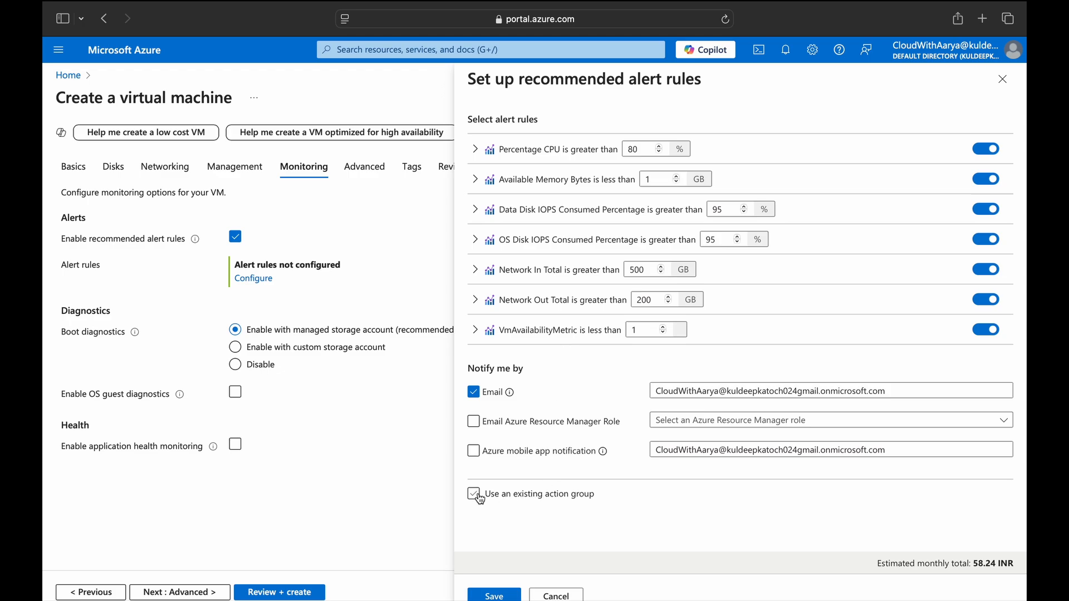
click(545, 596)
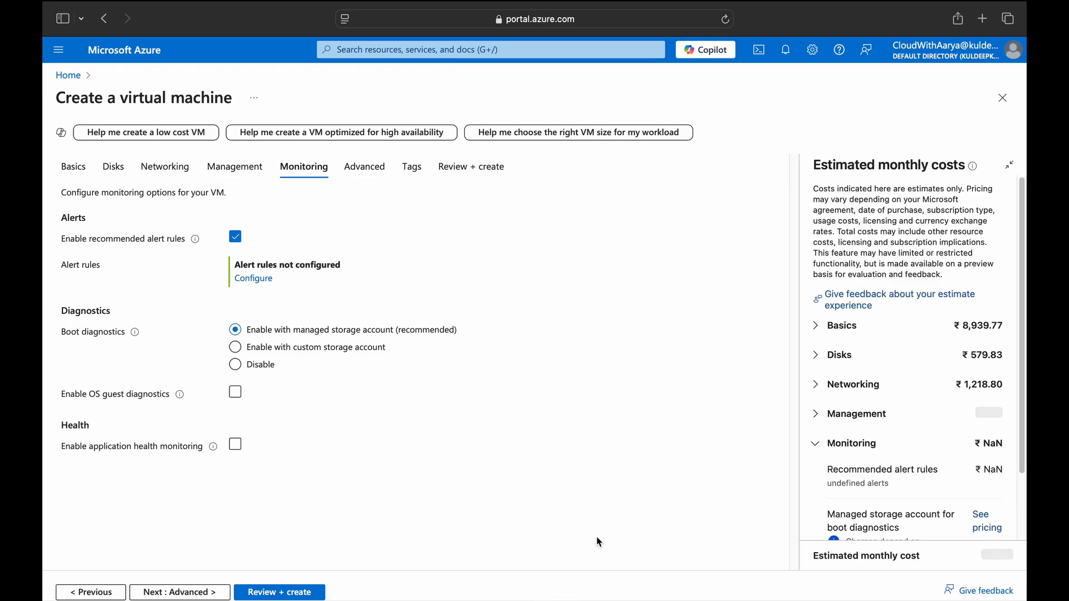
click(236, 238)
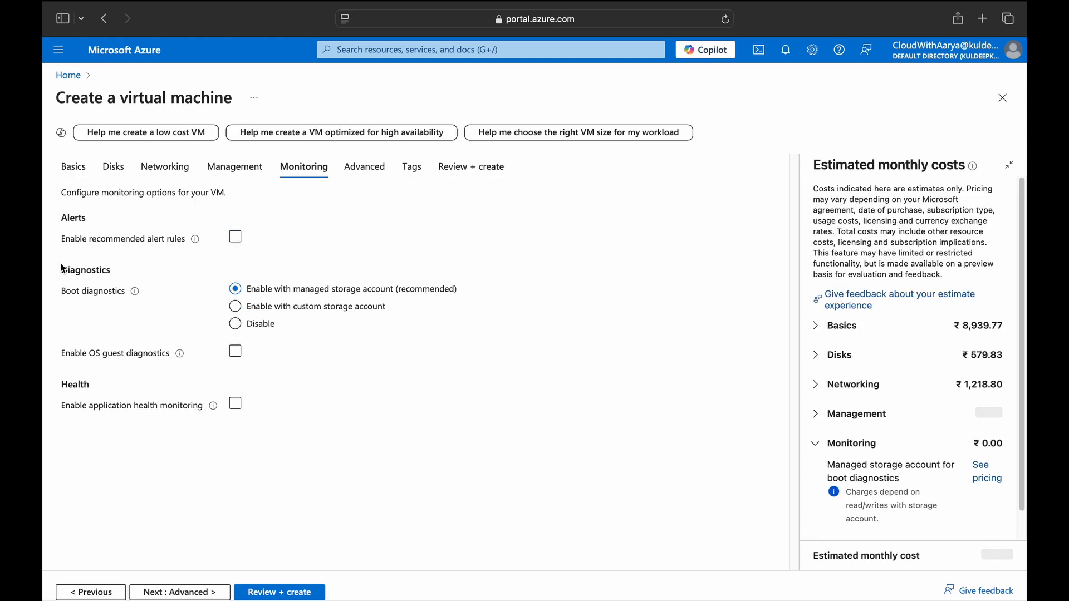
drag(62, 270, 143, 284)
Keep boot diagnostics on a managed storage account.
click(320, 365)
click(235, 306)
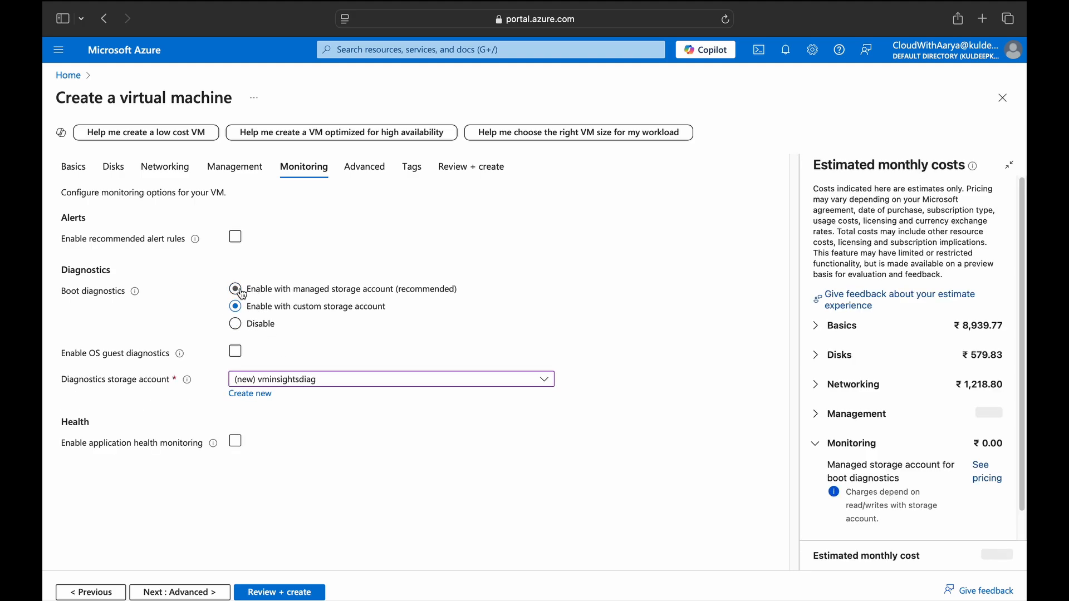
click(241, 291)
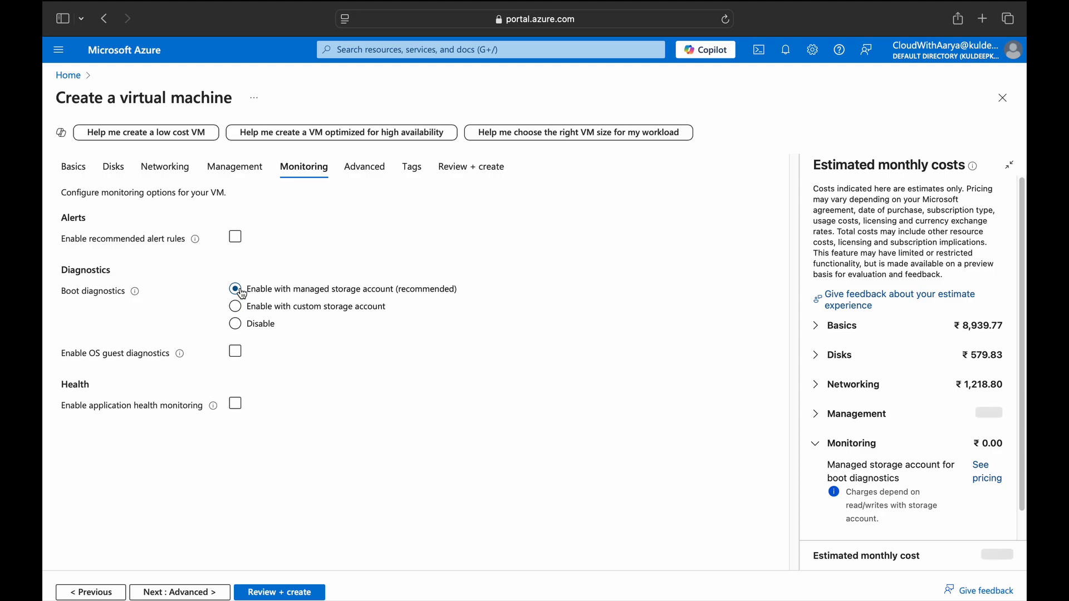
Leave application health monitoring unchecked and proceed to Advanced.
mouse_move(180, 359)
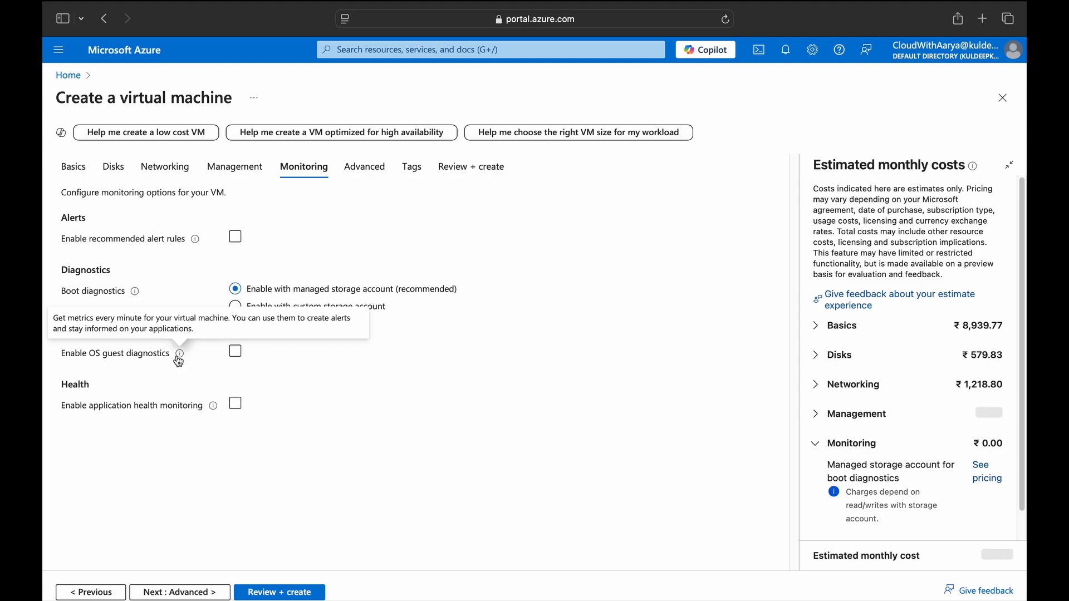
click(236, 405)
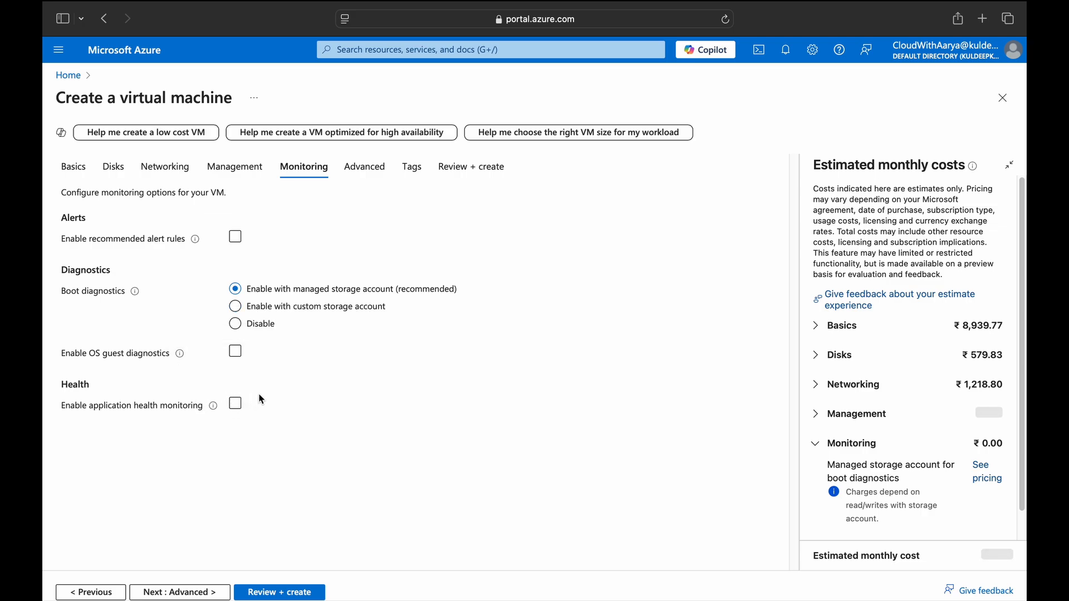
click(235, 403)
click(214, 408)
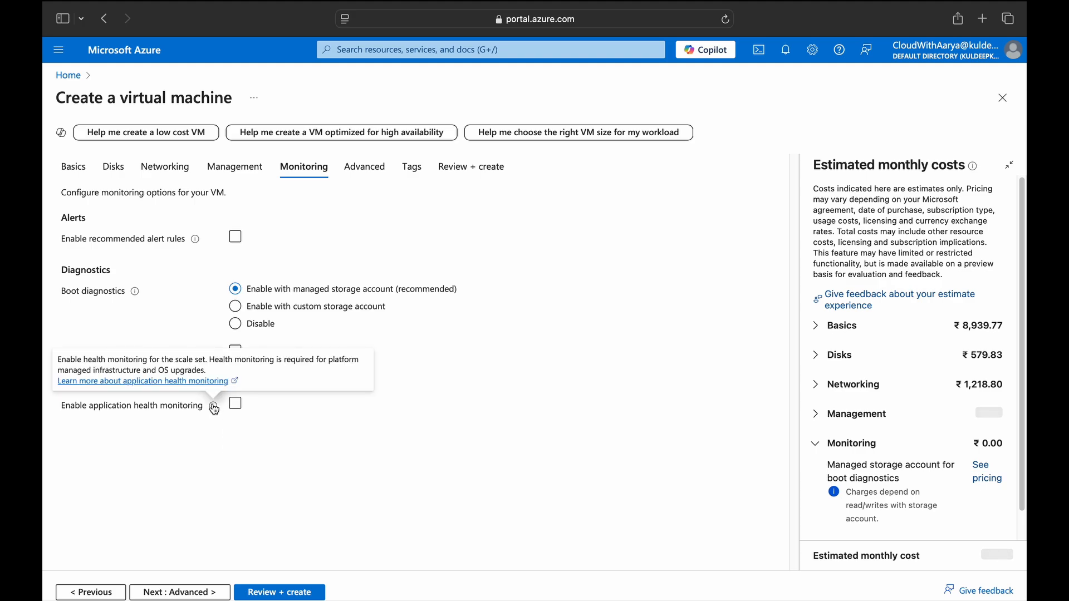
click(213, 408)
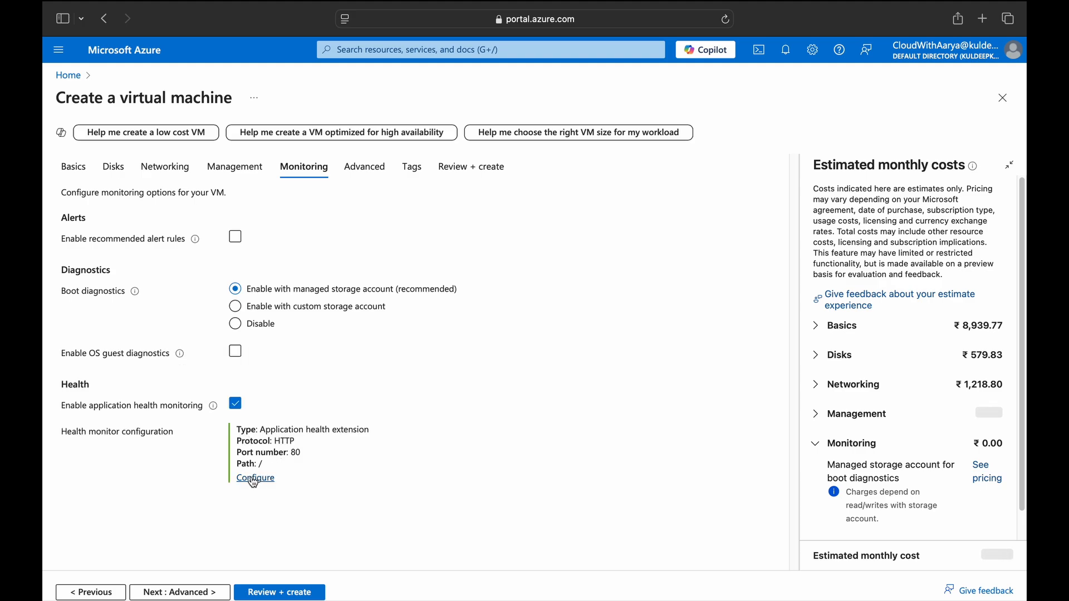
click(236, 405)
click(190, 592)
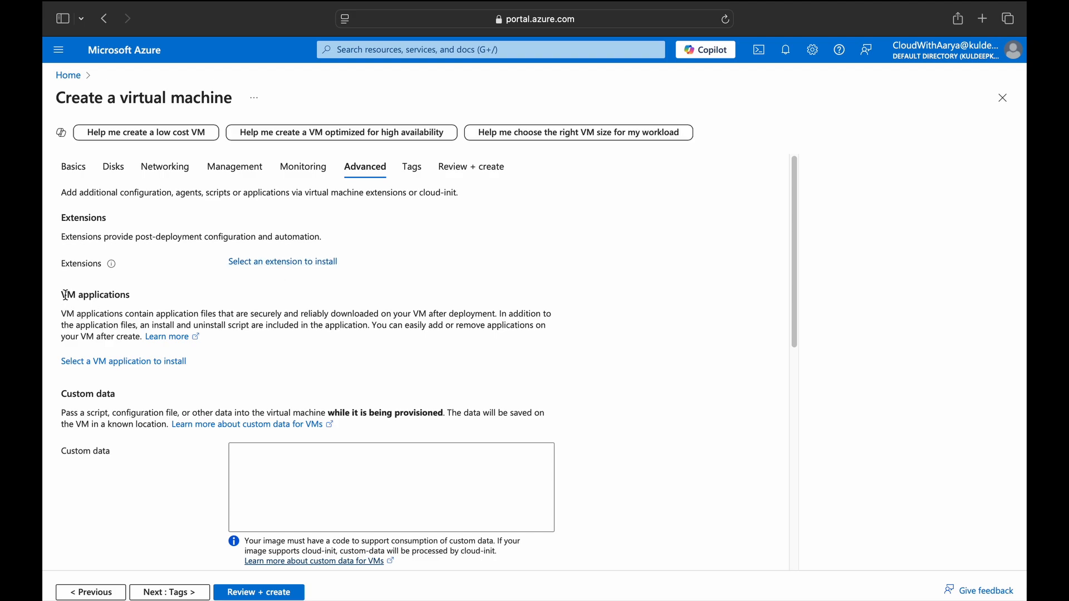
drag(65, 295, 215, 360)
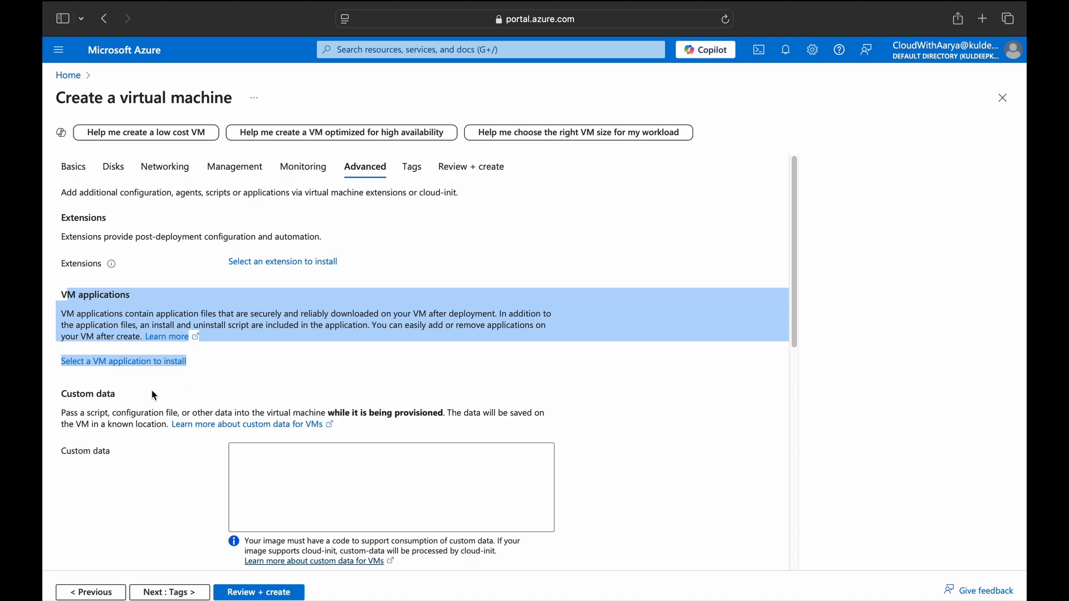
scroll(153, 393, down, 5)
scroll(152, 389, up, 4)
drag(65, 327, 127, 341)
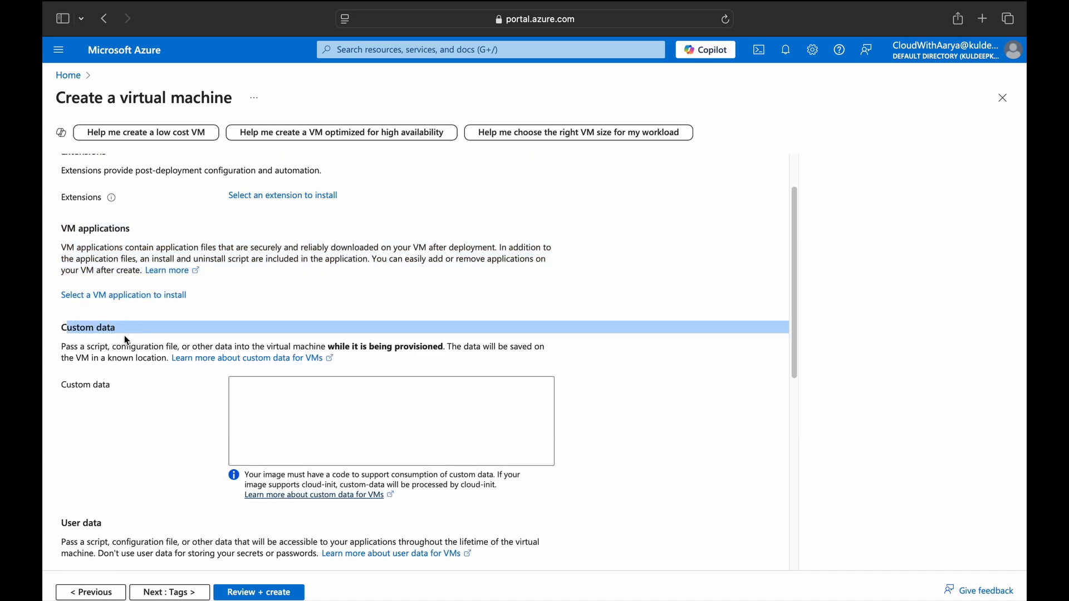
click(137, 400)
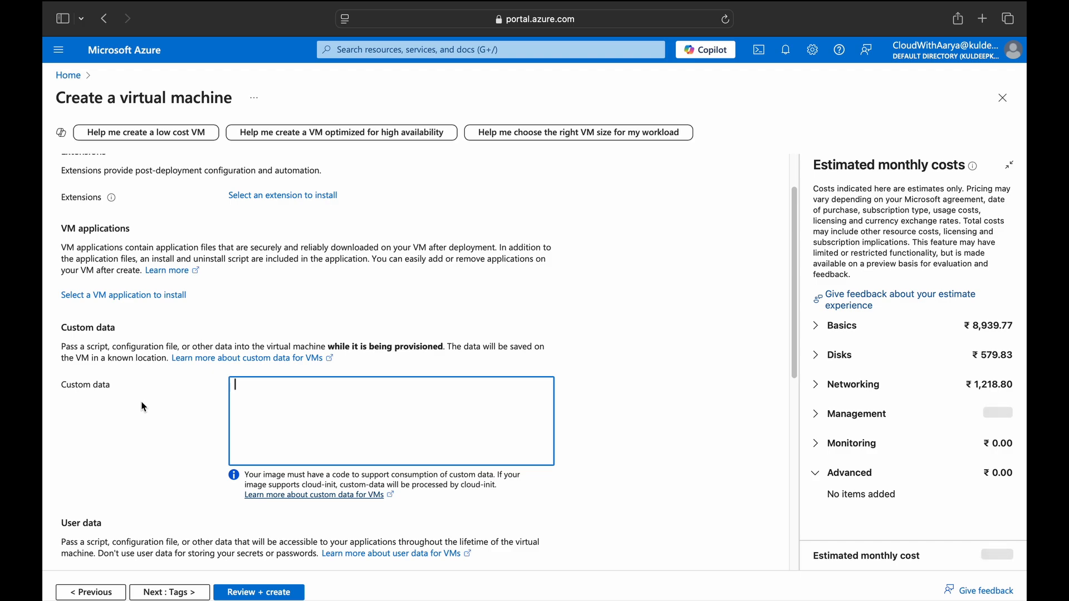
Enter 'dnf install httpd -y' as the VM's custom data.
text(dnf install httpd)
text(-y)
scroll(148, 468, down, 3)
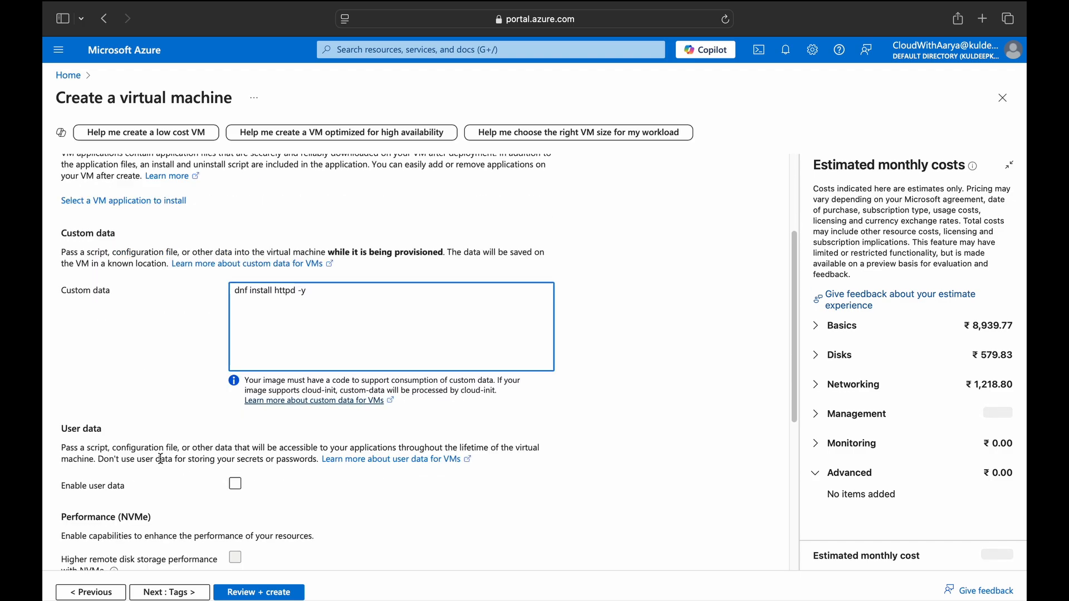
click(191, 468)
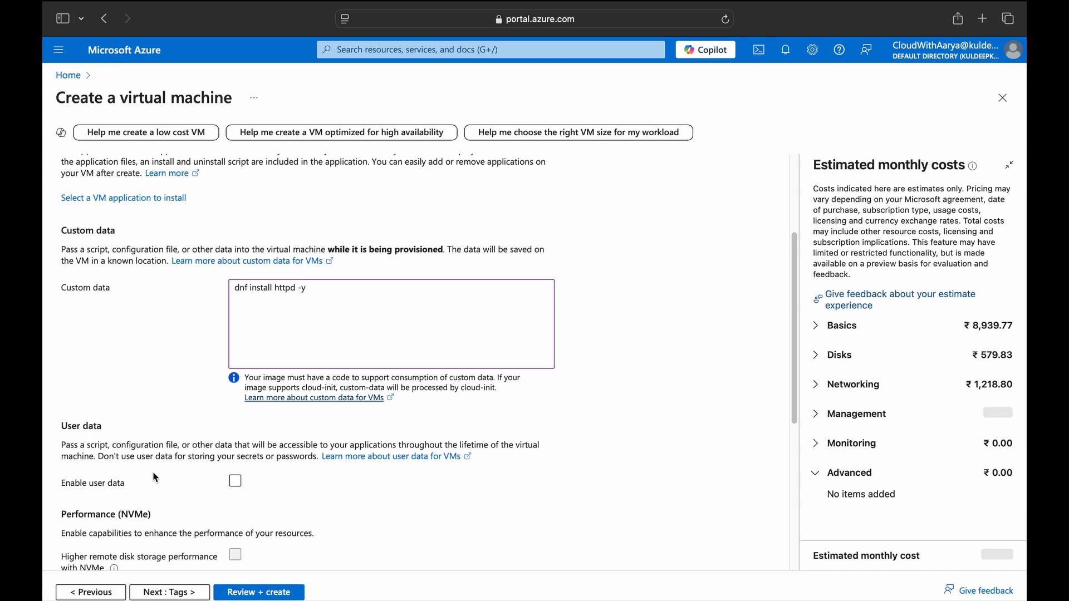
Review the remaining Advanced options, leaving no host group, and proceed to Tags.
scroll(210, 494, down, 5)
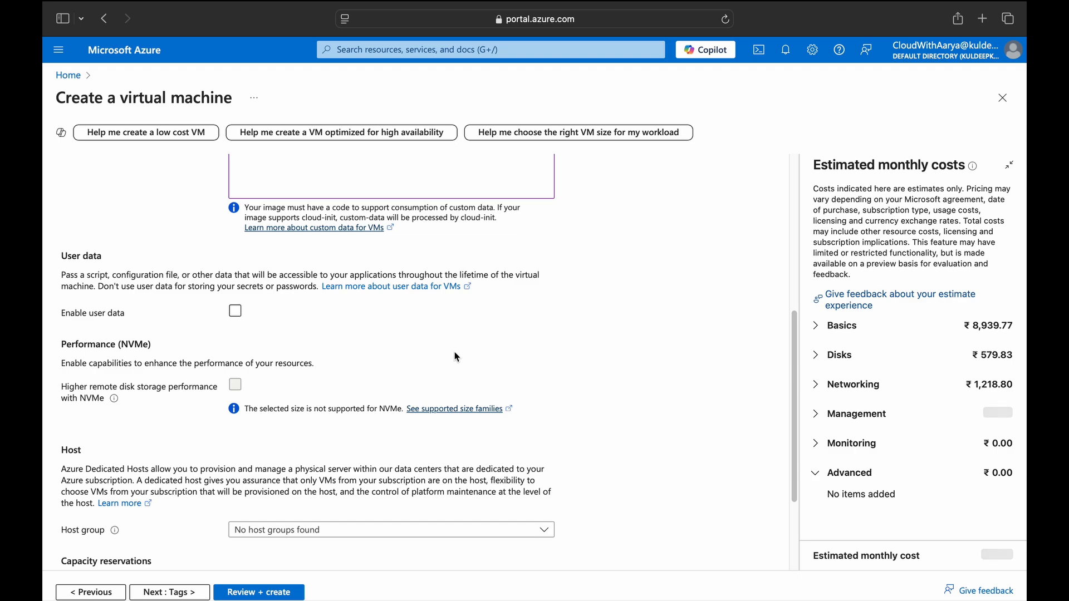
scroll(216, 465, down, 1)
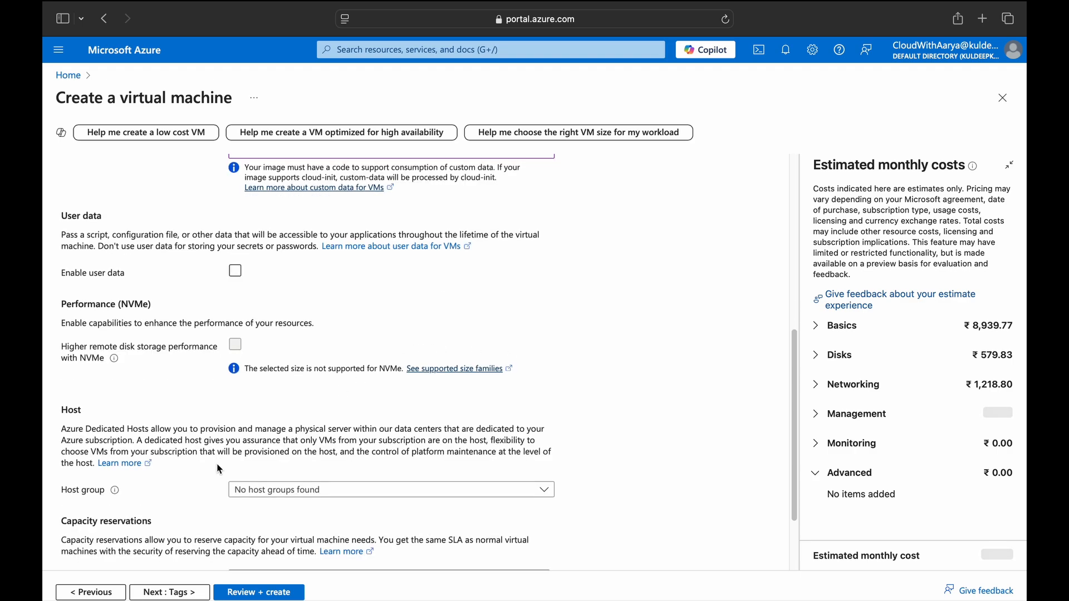
scroll(219, 469, down, 1)
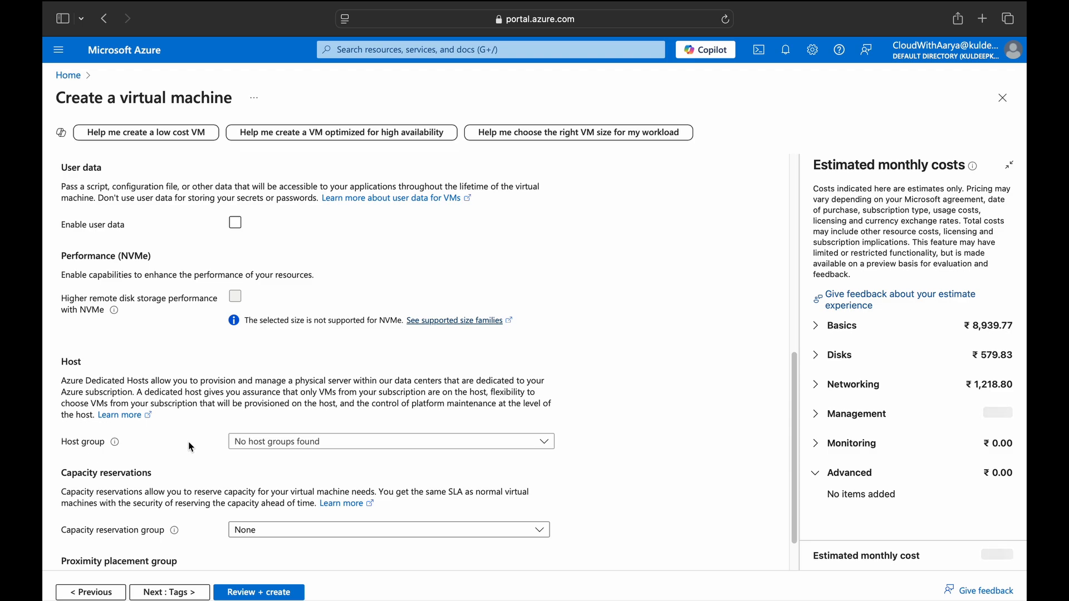
click(270, 442)
click(183, 442)
scroll(167, 484, down, 1)
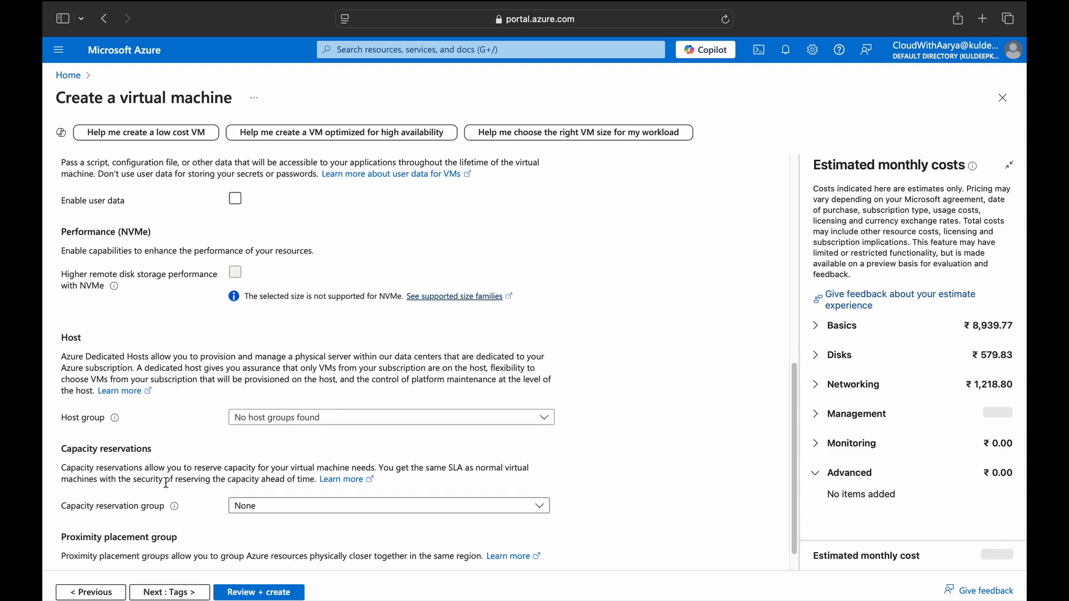
scroll(166, 484, down, 1)
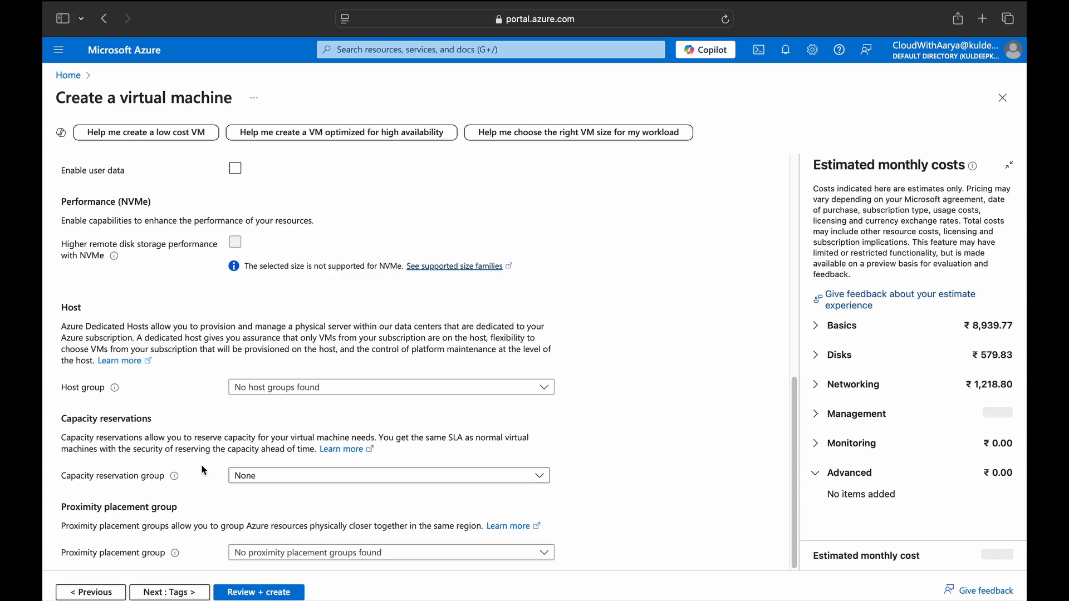
scroll(191, 492, up, 1)
scroll(188, 488, down, 1)
click(175, 592)
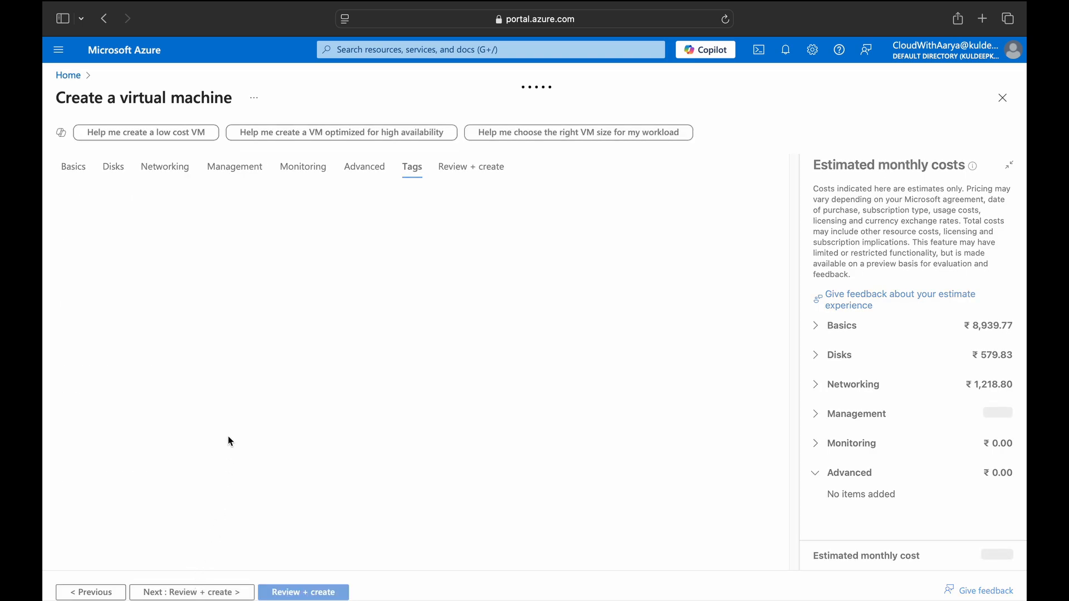
Add a tag with Name 'Environment' and Value 'Test'.
click(149, 270)
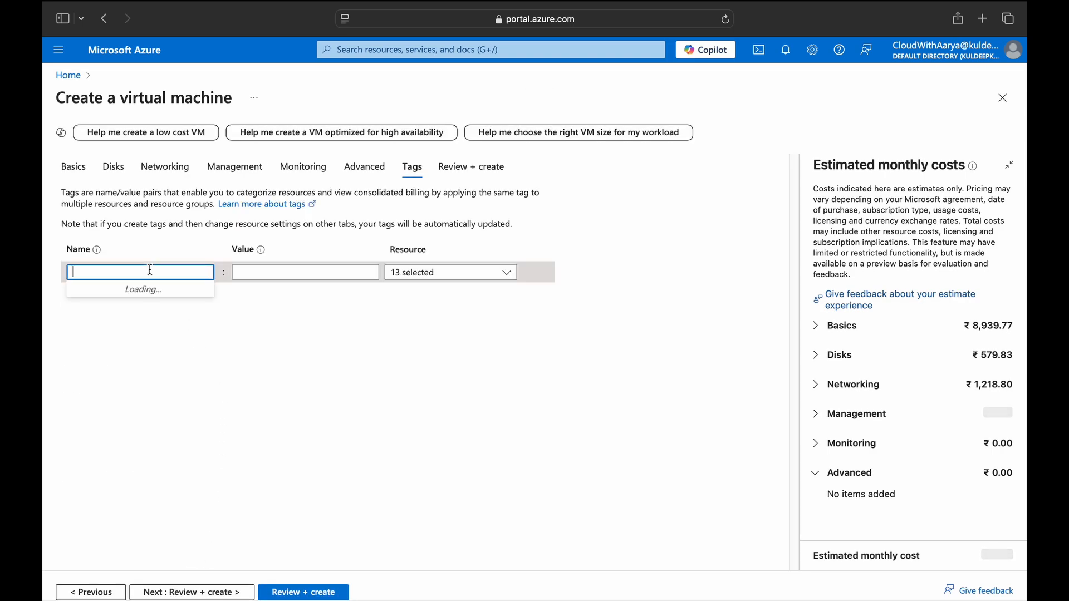
text(Environem)
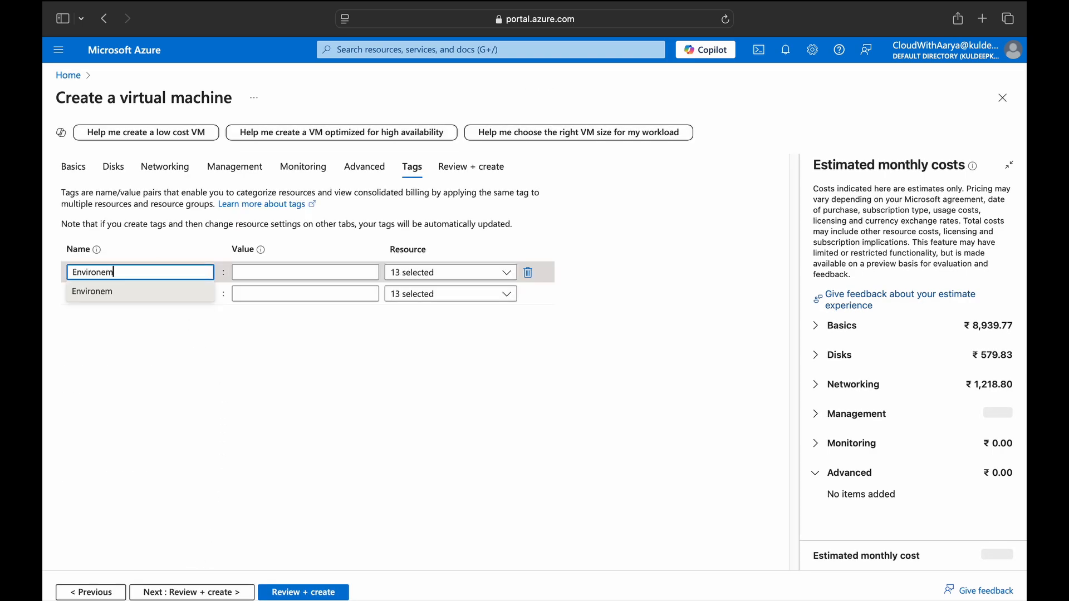
key(BackSpace)
key(BackSpace)
text(ment)
key(Tab)
text(Test)
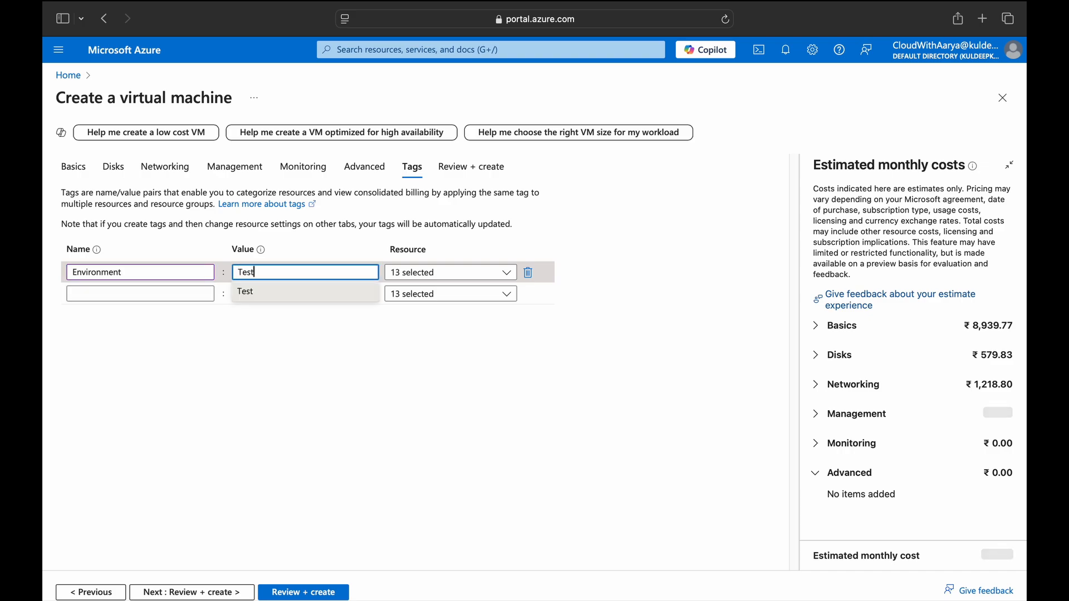
click(299, 345)
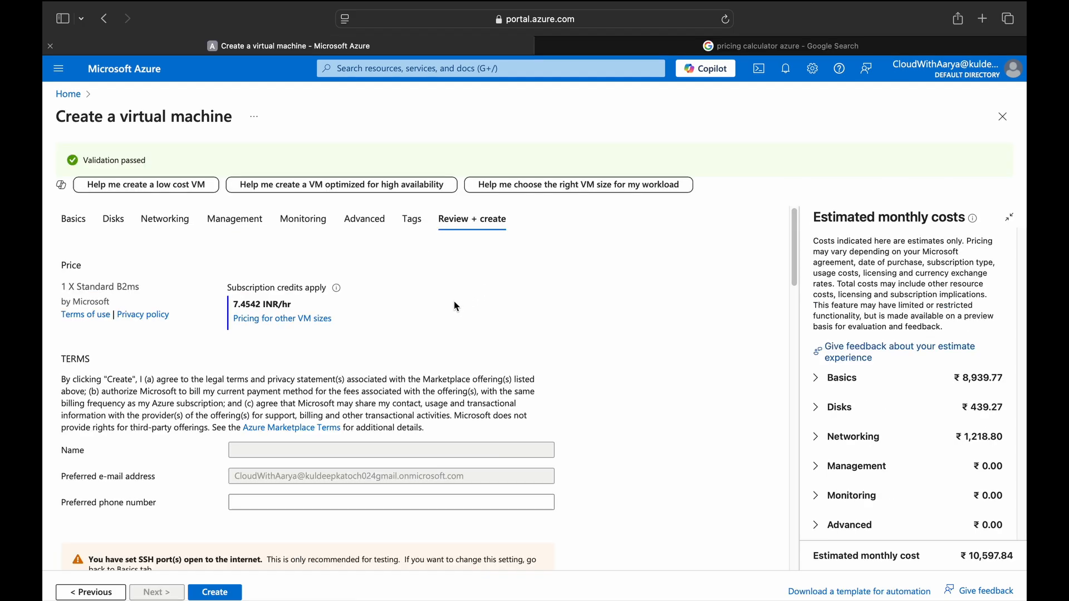
Highlight the 7.4542 INR/hr price and scroll through the review summary to Tags.
click(236, 306)
drag(238, 310, 298, 307)
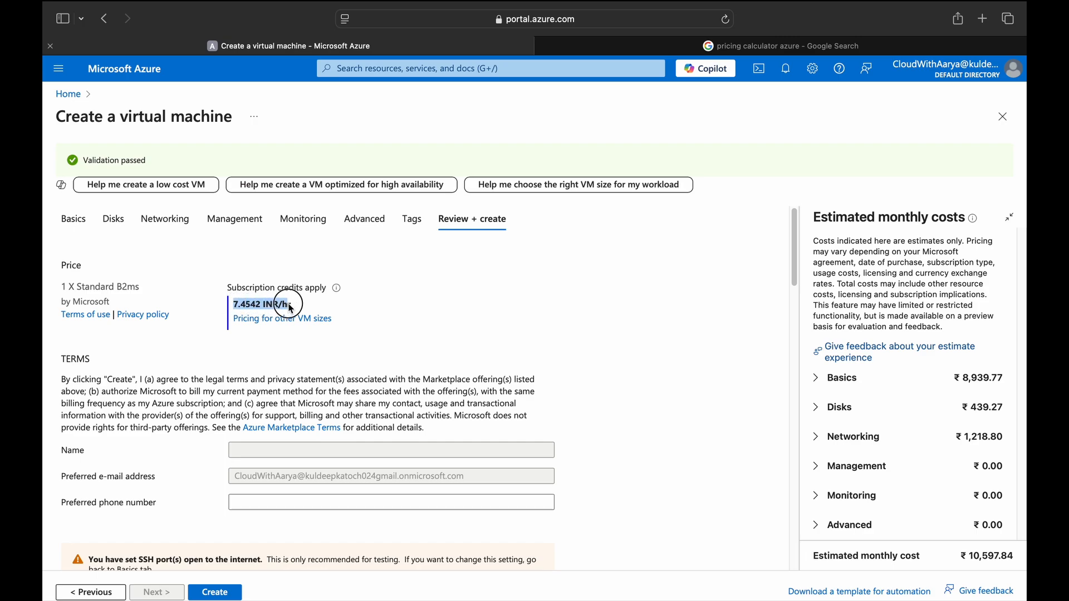
scroll(174, 321, down, 8)
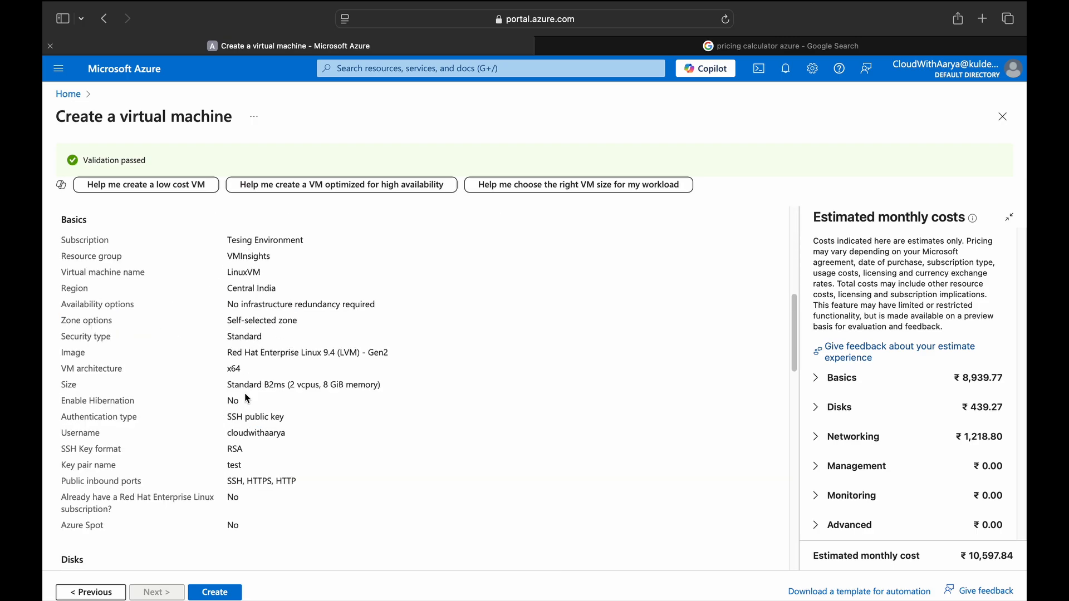
scroll(247, 478, down, 10)
scroll(173, 423, up, 2)
scroll(175, 427, down, 8)
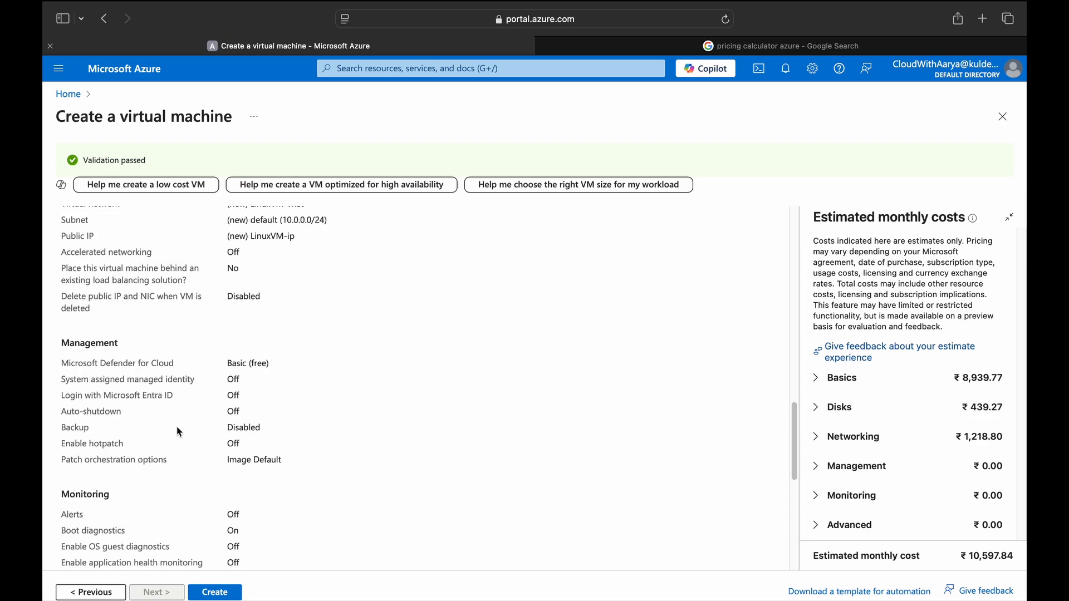
scroll(178, 429, down, 5)
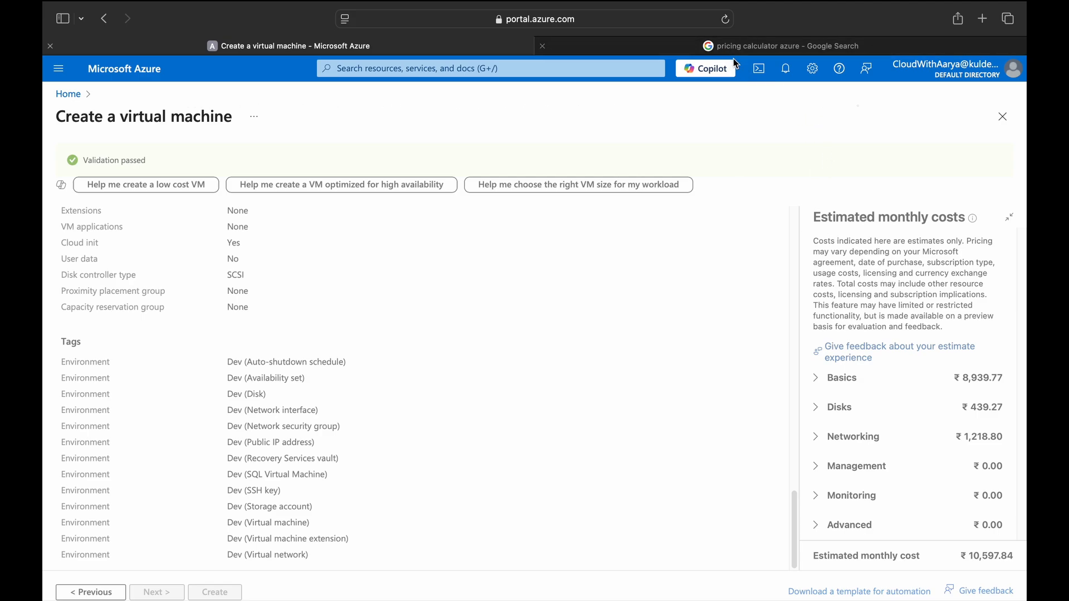
Add a Virtual Machines item to the Azure Pricing Calculator estimate and view its D2 v3 configuration.
click(767, 46)
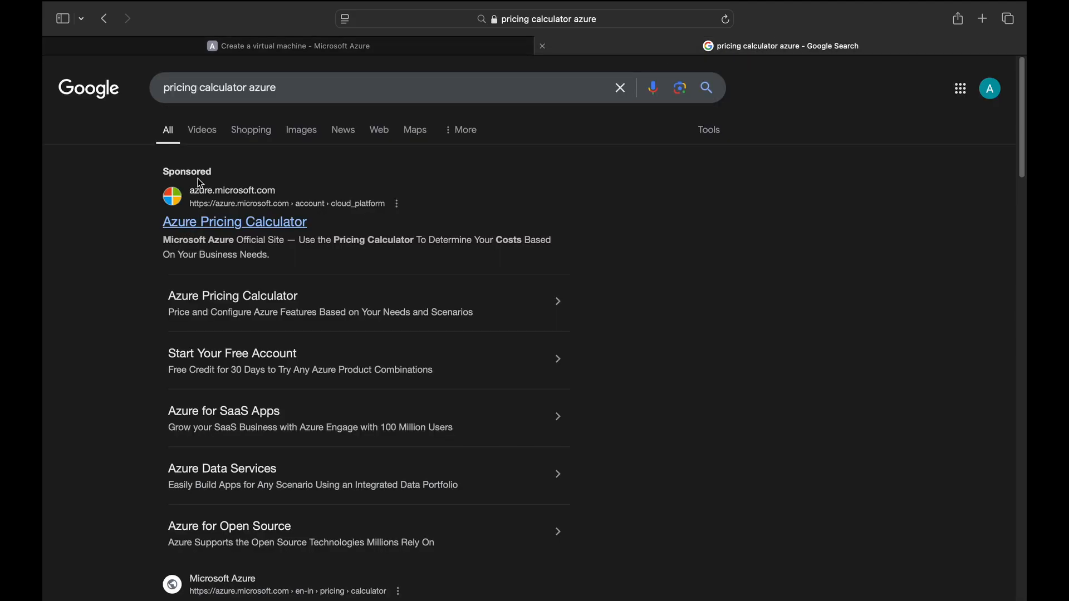
click(276, 223)
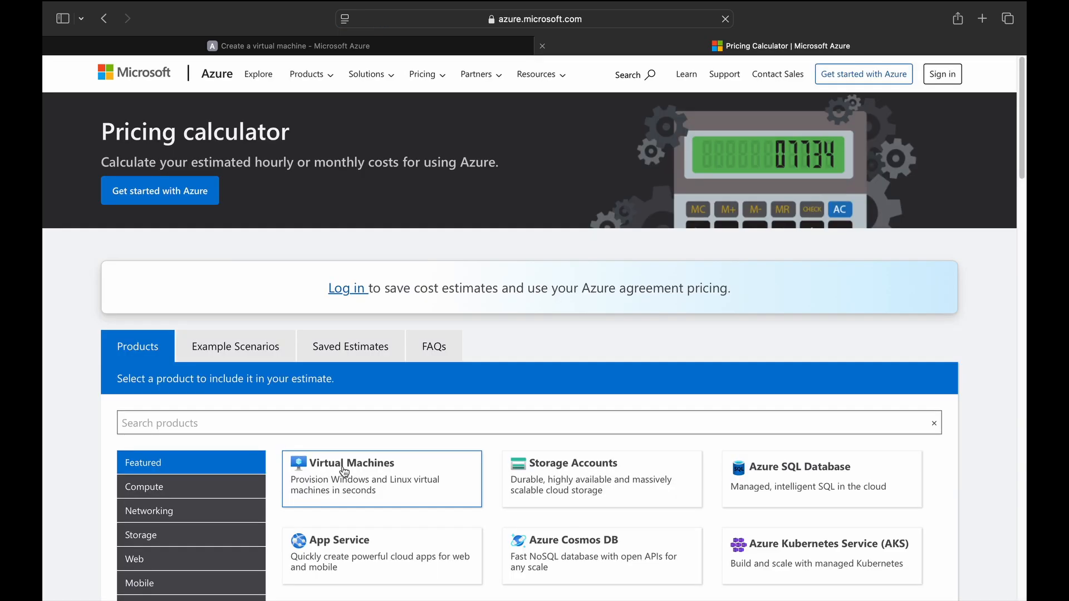
click(345, 472)
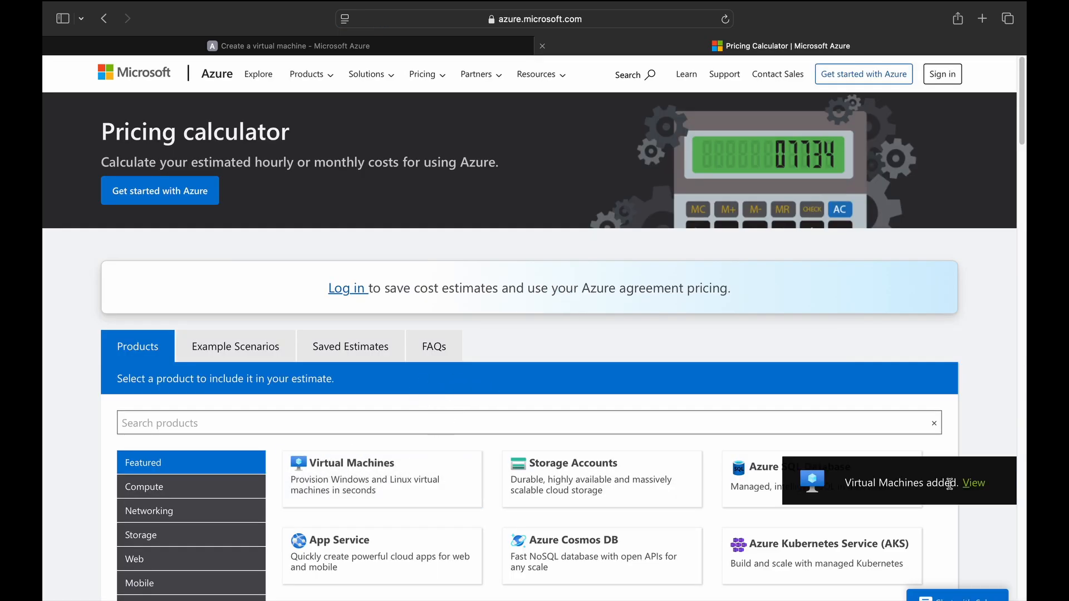
click(974, 483)
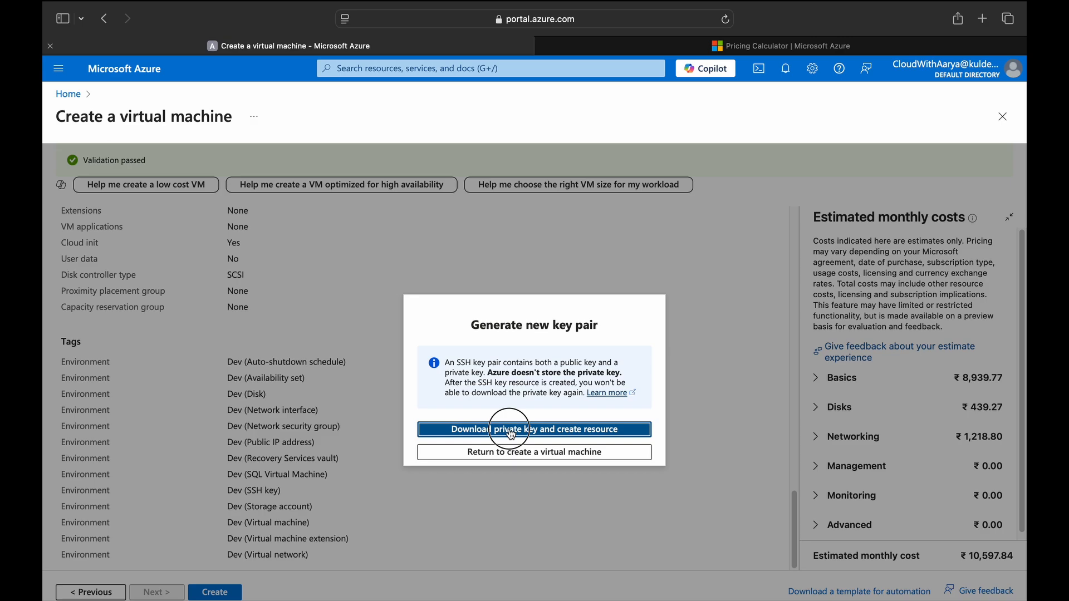
click(511, 434)
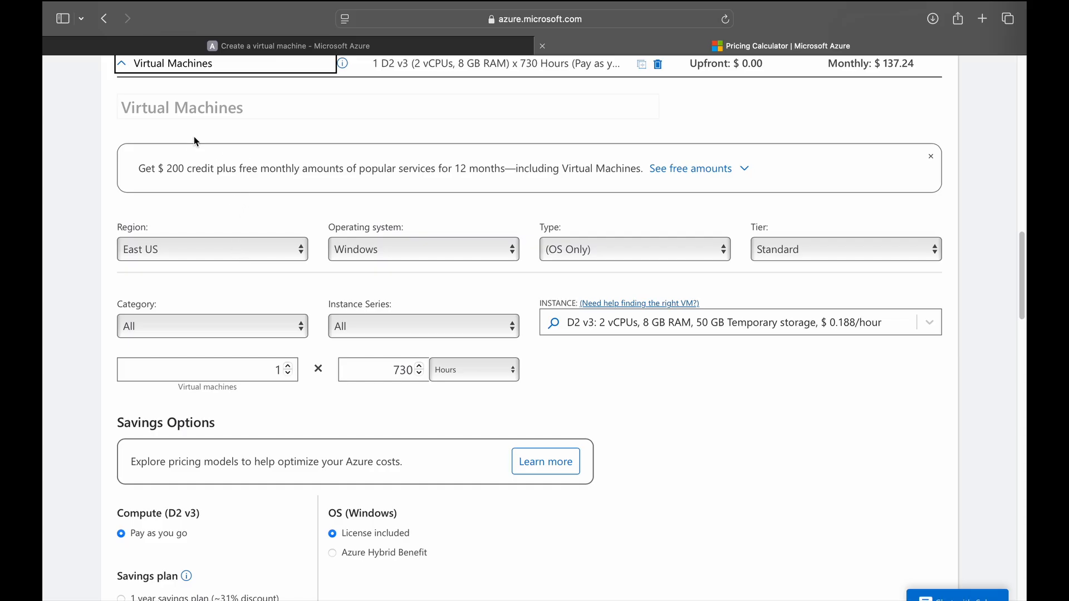
Set the VM estimate's region to Central India.
click(194, 257)
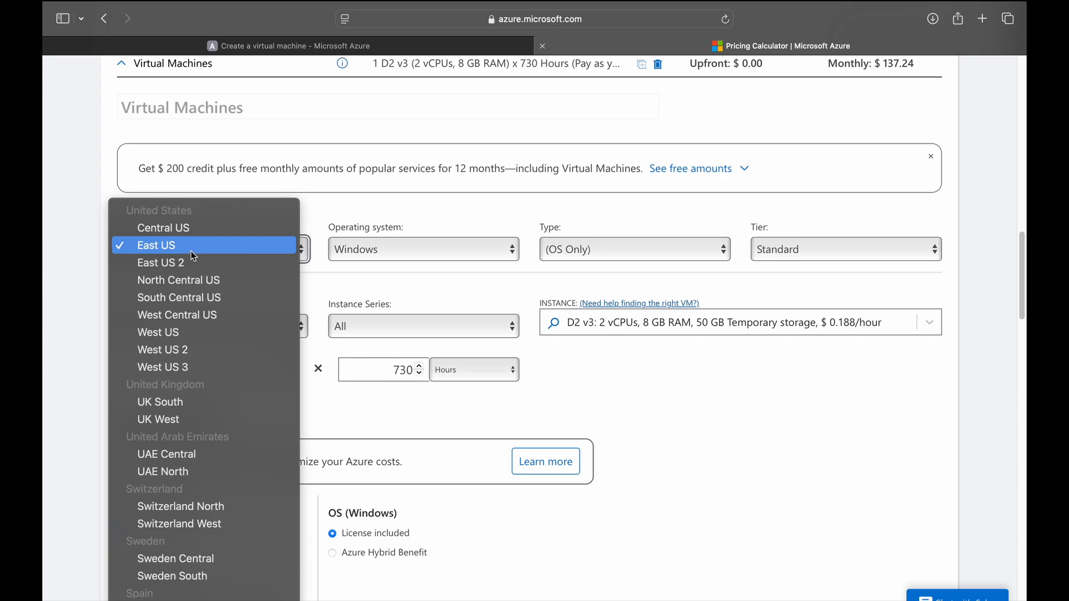
scroll(215, 377, down, 10)
scroll(211, 390, up, 10)
scroll(209, 399, down, 7)
scroll(209, 399, down, 5)
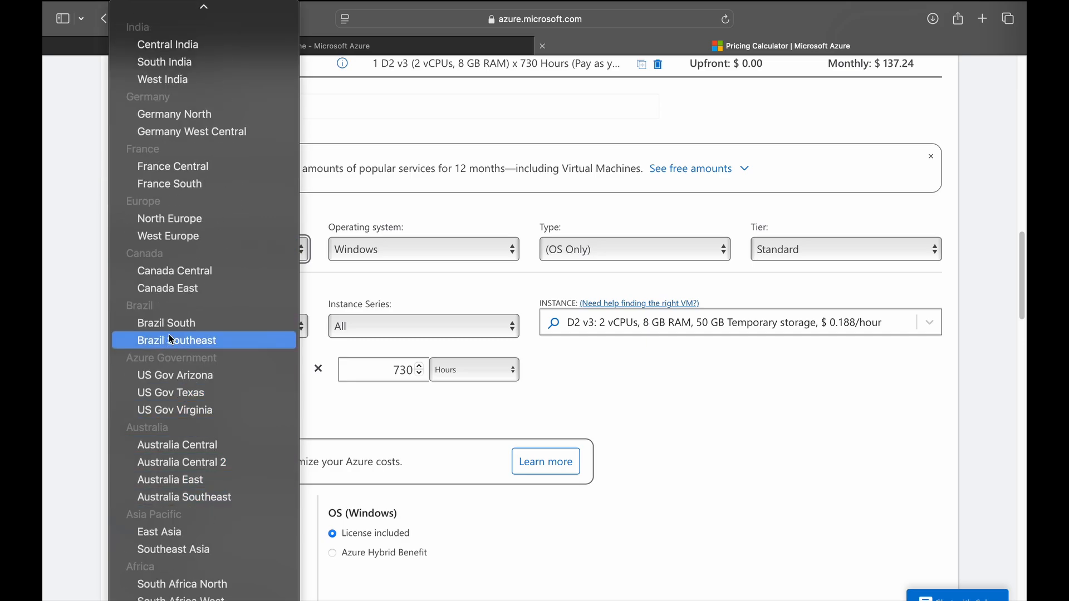
scroll(169, 345, up, 5)
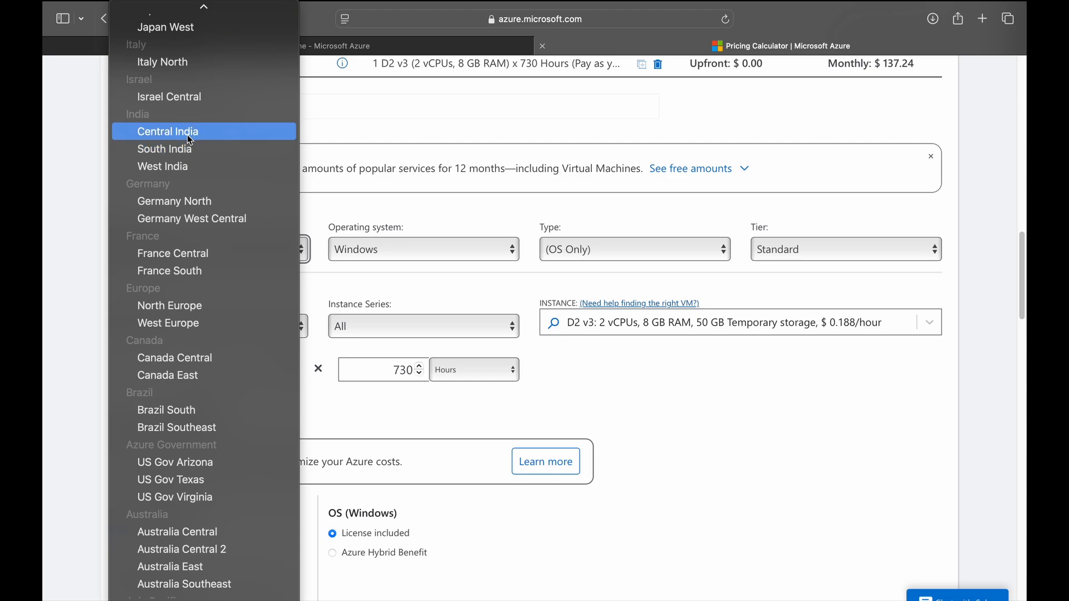
click(187, 134)
click(432, 247)
Set OS to Linux, type to Red Hat Enterprise Linux, and keep the Standard tier.
click(424, 228)
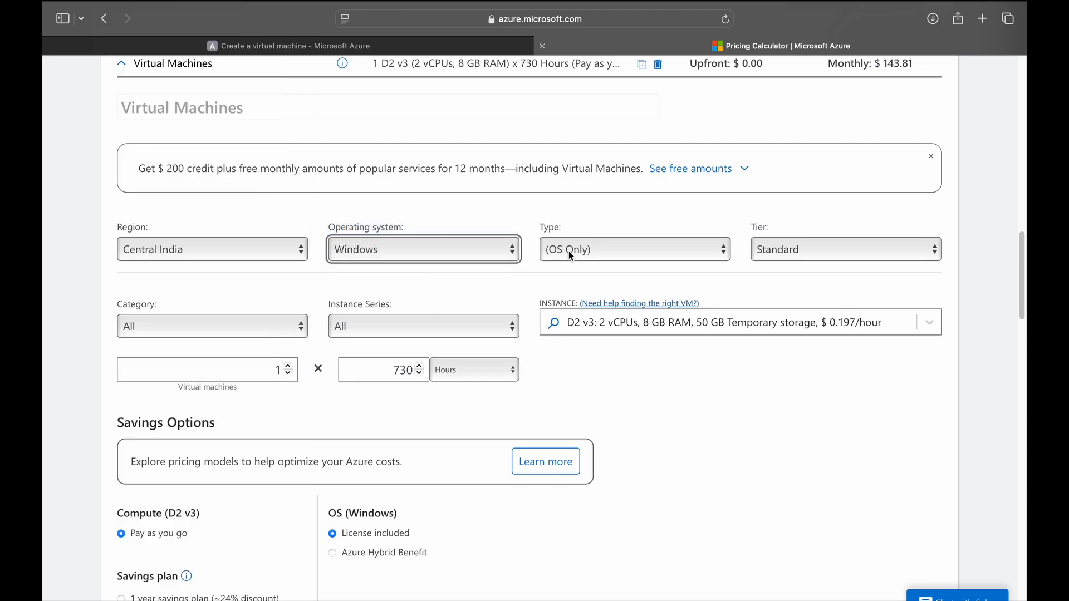
click(611, 248)
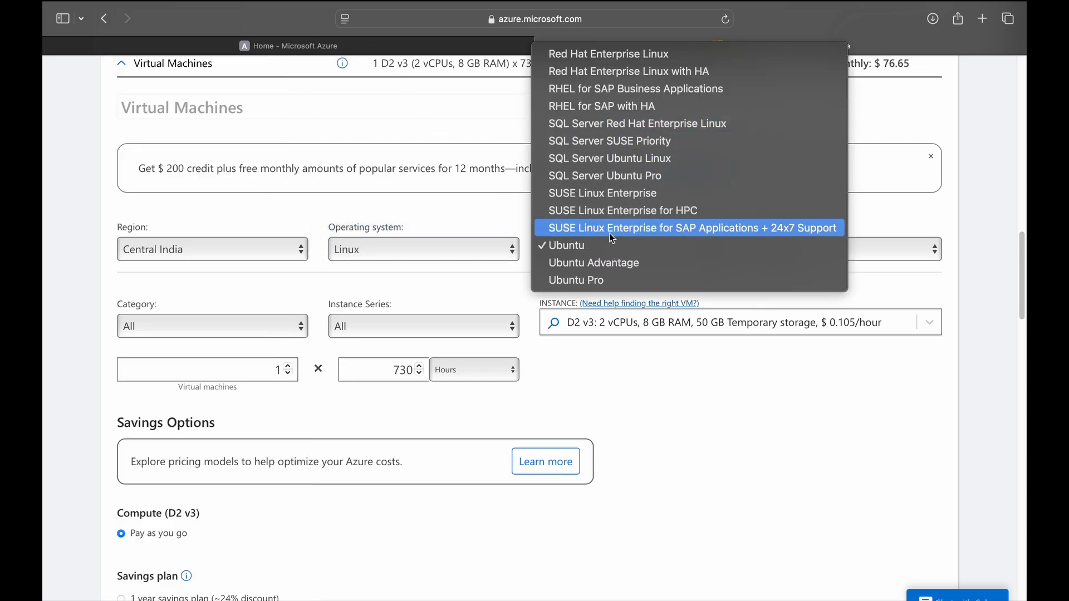
click(609, 64)
click(813, 250)
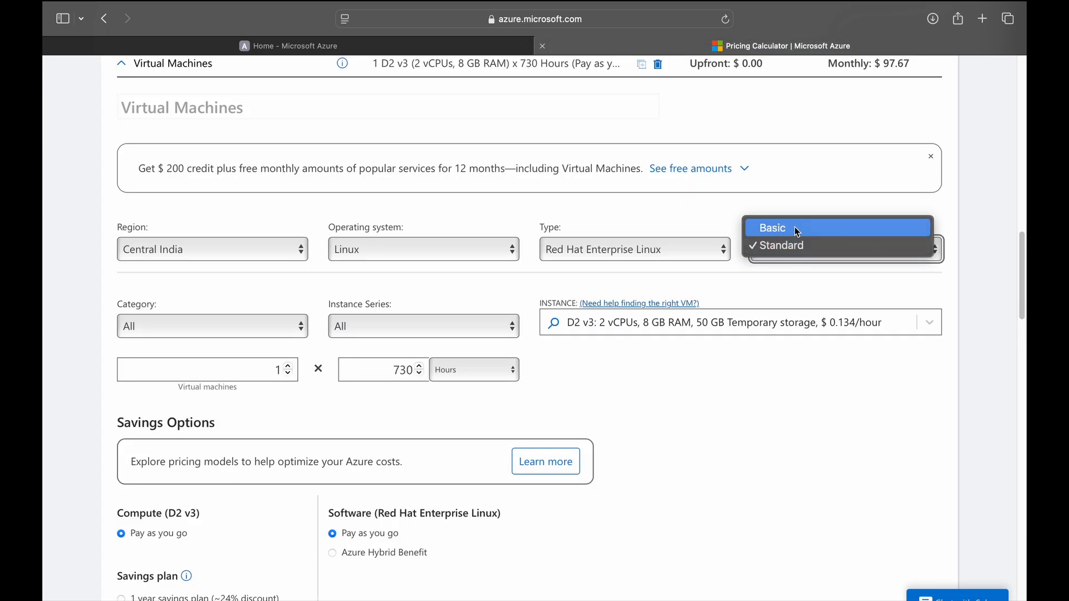
click(793, 244)
Leave the VM category on All and select the B2ms instance size.
click(240, 327)
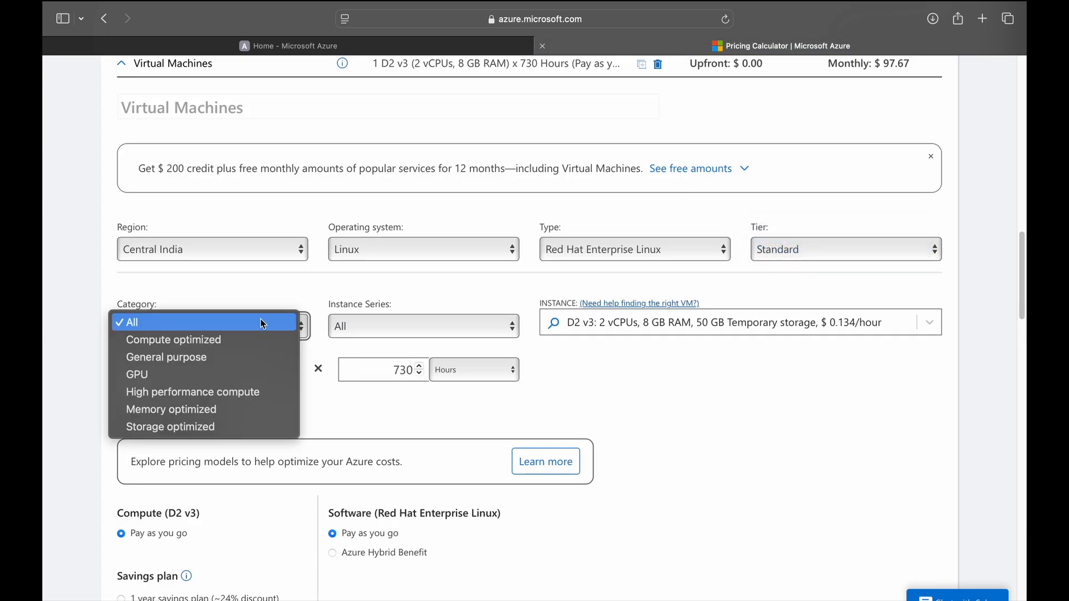
click(227, 342)
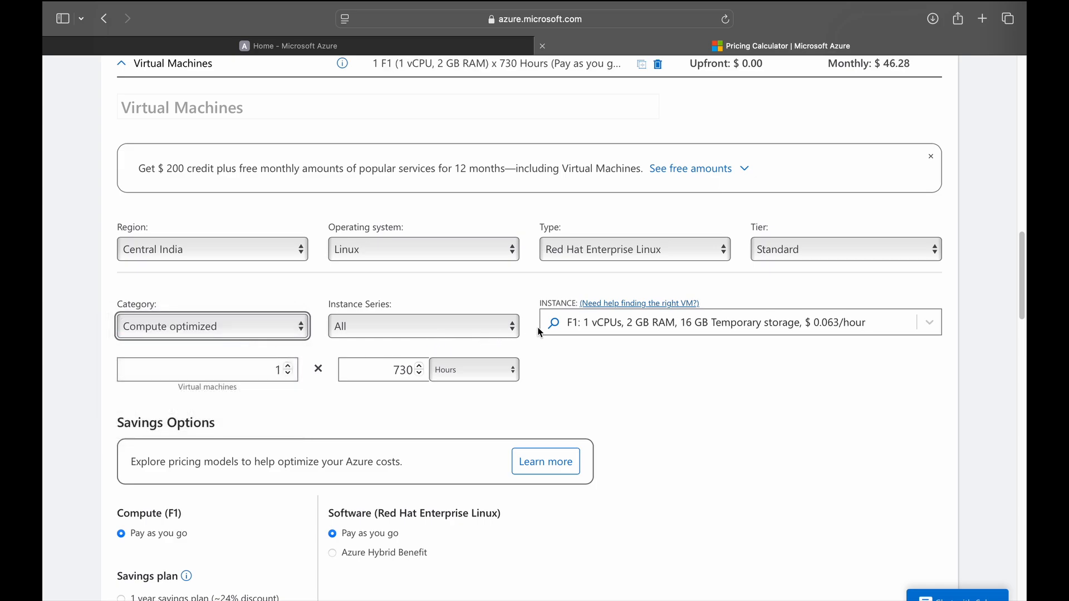
click(195, 330)
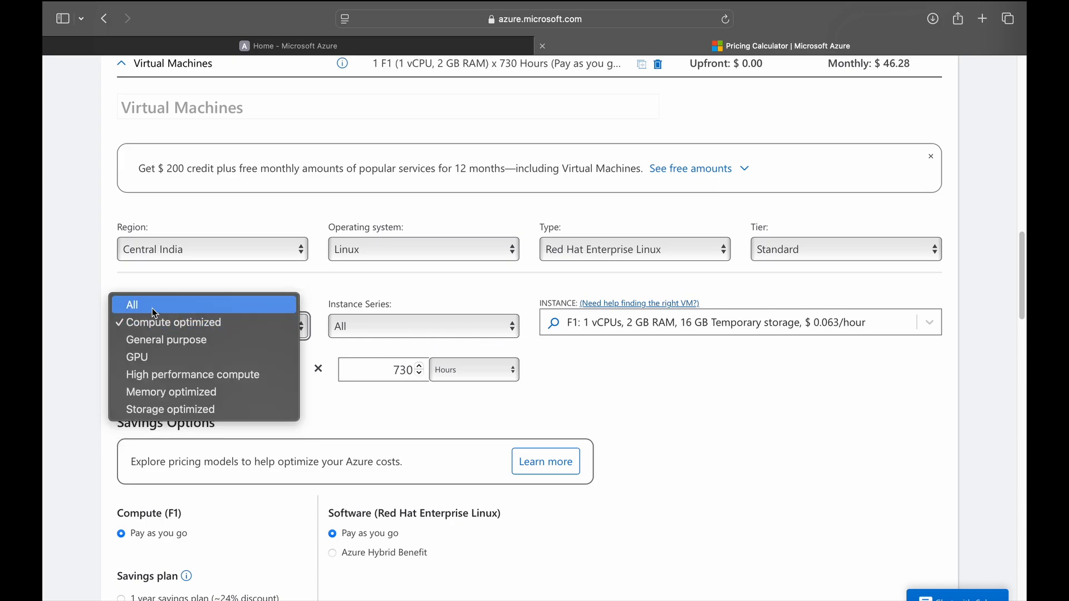
click(189, 308)
click(440, 46)
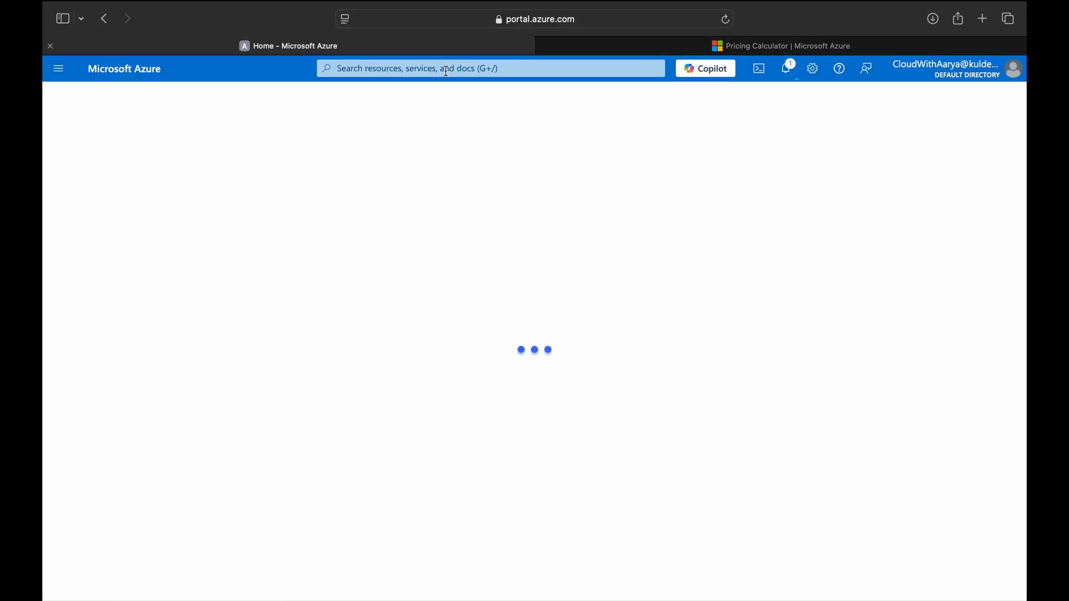
click(626, 44)
text(b2ms)
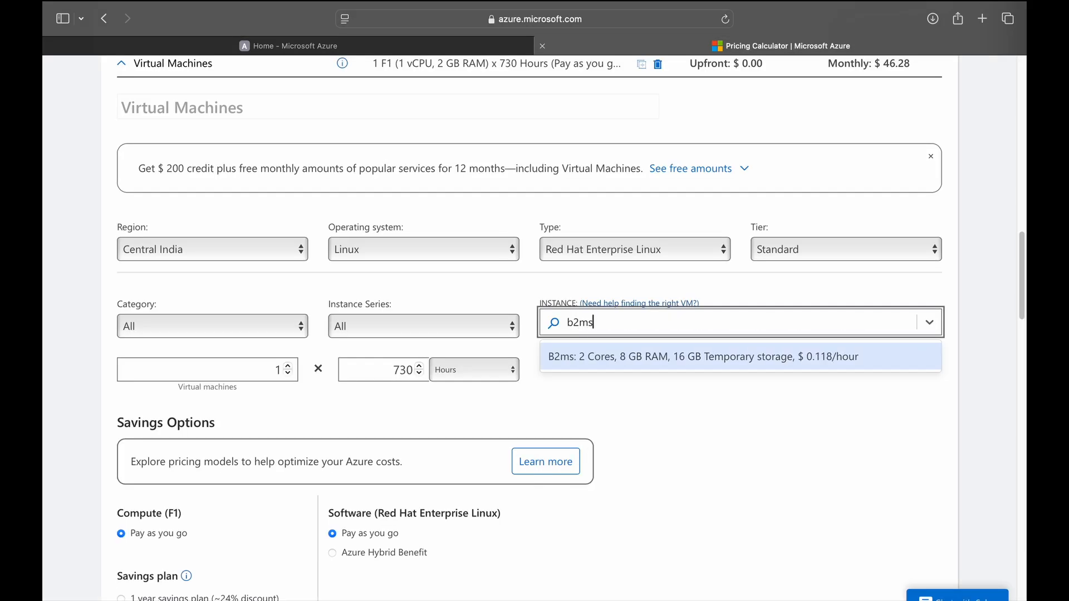
click(687, 358)
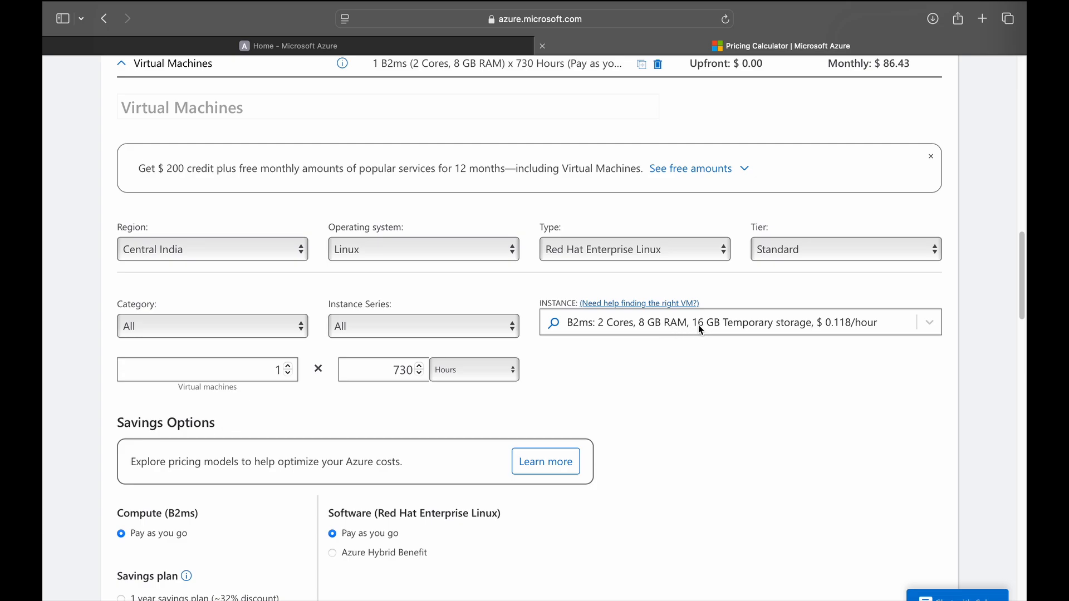
Bill the single VM for 1 month, giving $86.43 monthly.
double_click(274, 372)
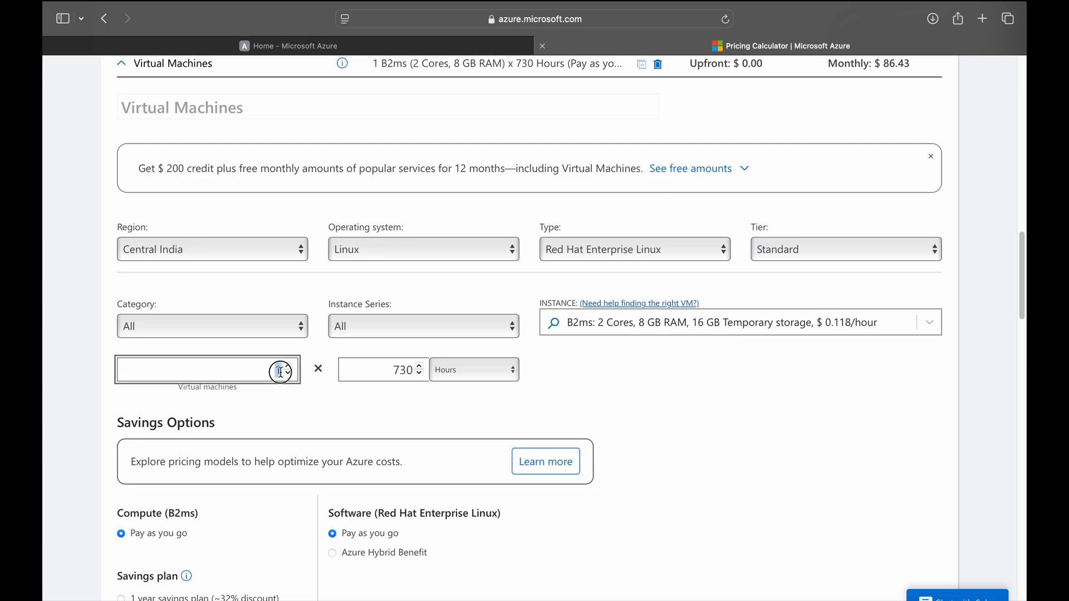
click(442, 376)
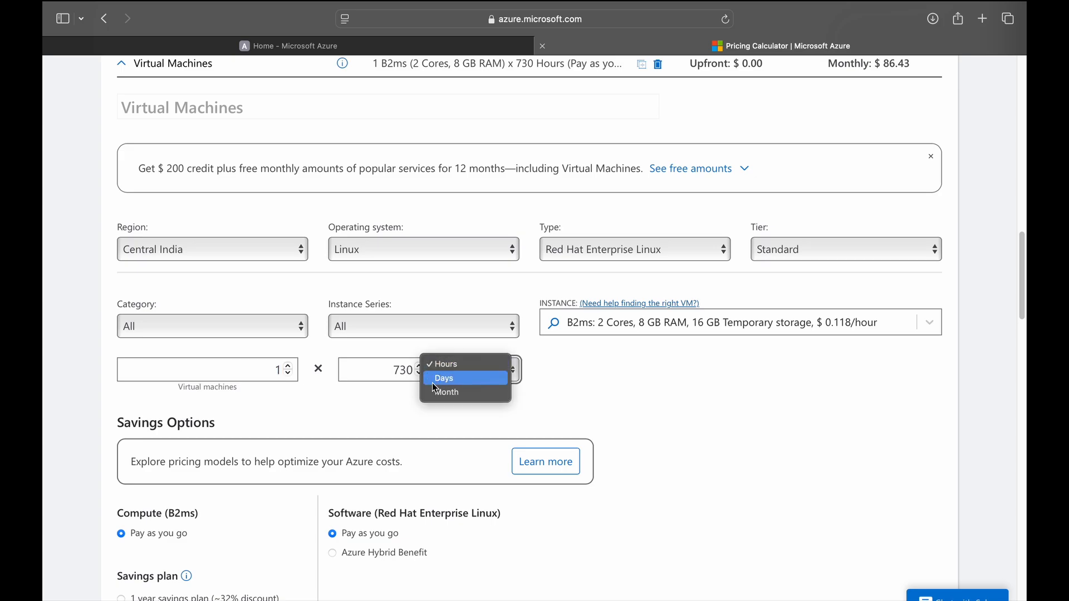
click(450, 391)
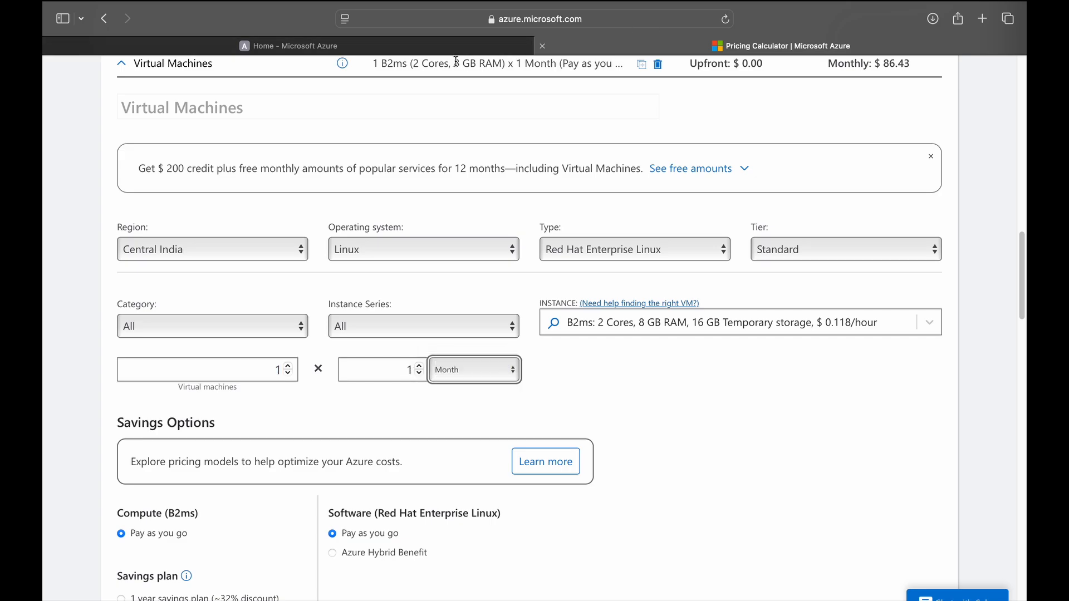
scroll(286, 433, down, 5)
Compare 1- and 3-year savings plan and reservation compute prices, then revert to pay as you go.
scroll(284, 427, down, 1)
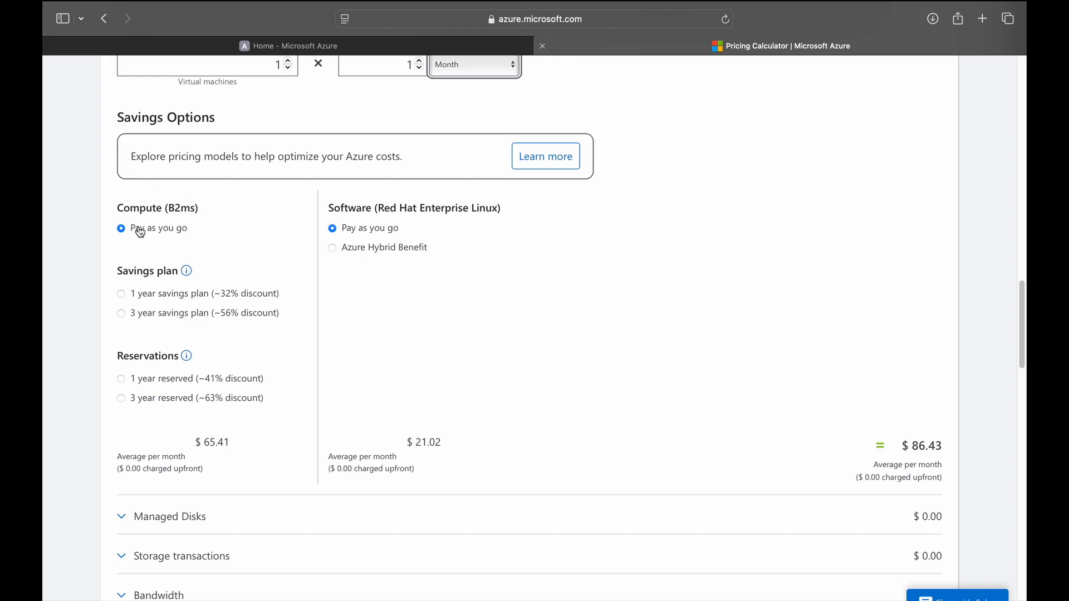
drag(119, 208, 172, 217)
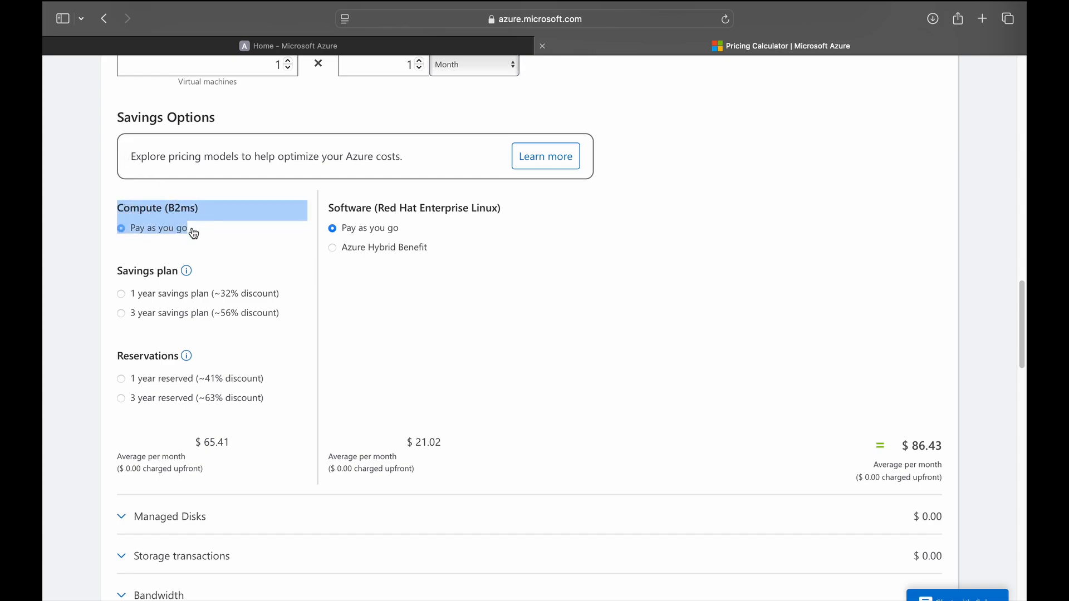
click(902, 447)
drag(903, 447, 929, 446)
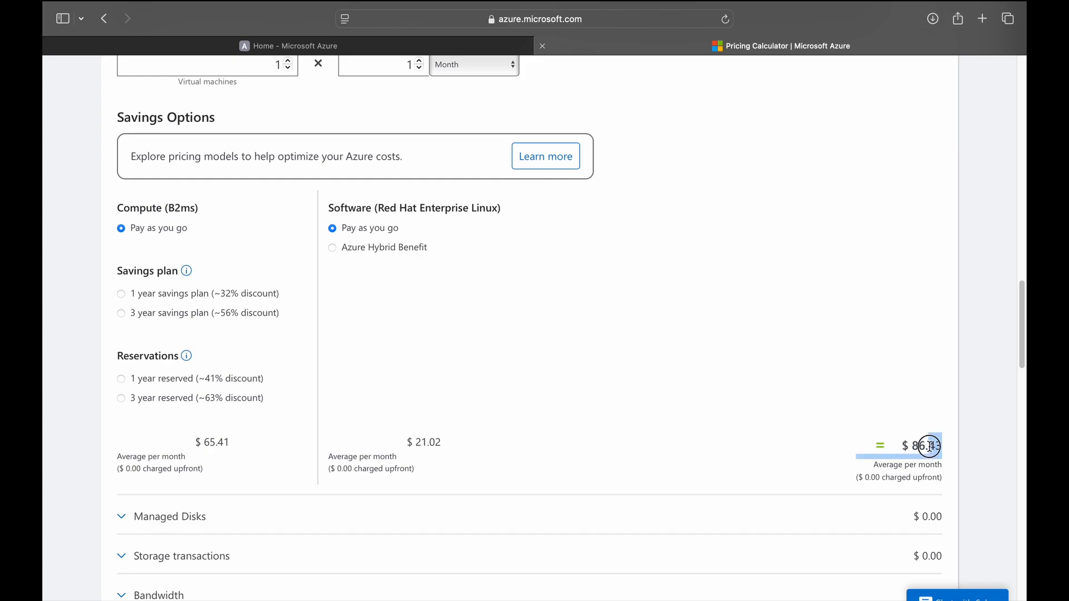
click(122, 296)
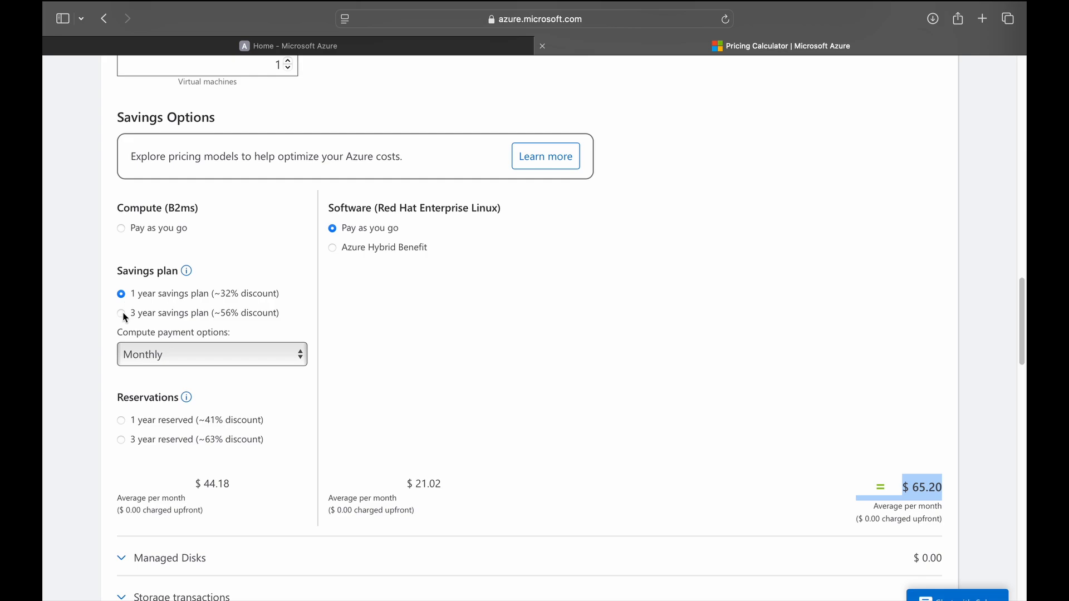
click(122, 313)
click(122, 421)
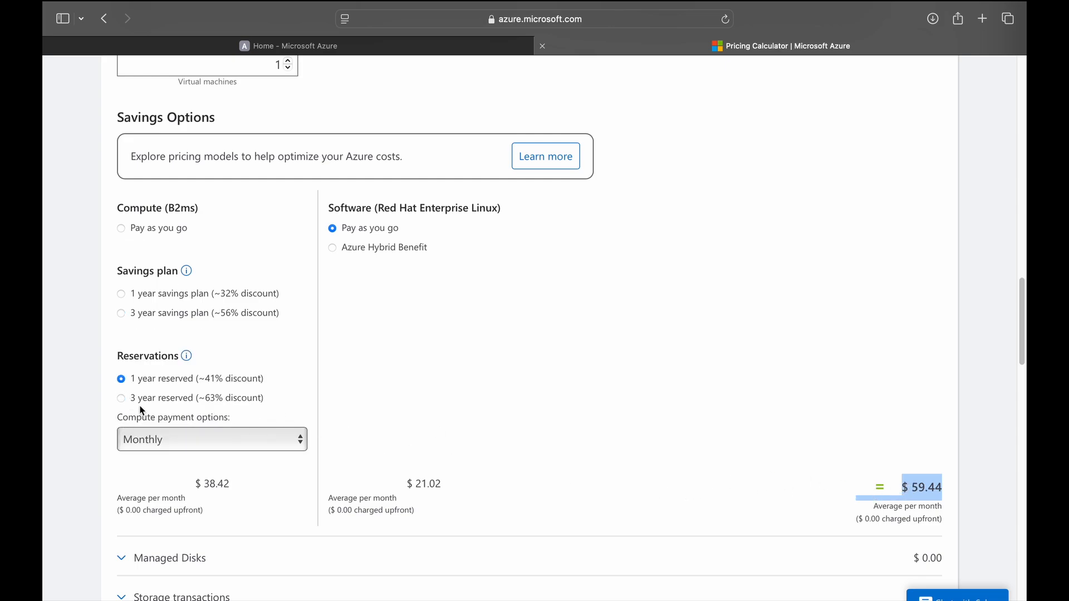
click(122, 399)
click(122, 229)
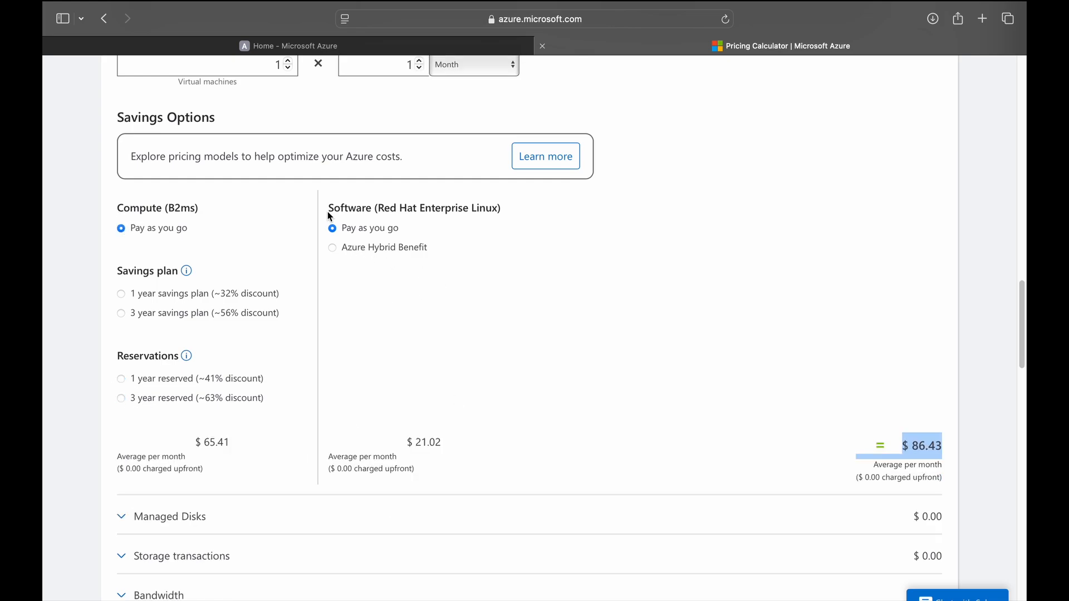
Try Azure Hybrid Benefit on the Red Hat licence, revert to pay-as-you-go $21.02, and return to LinuxVM.
drag(328, 207, 524, 204)
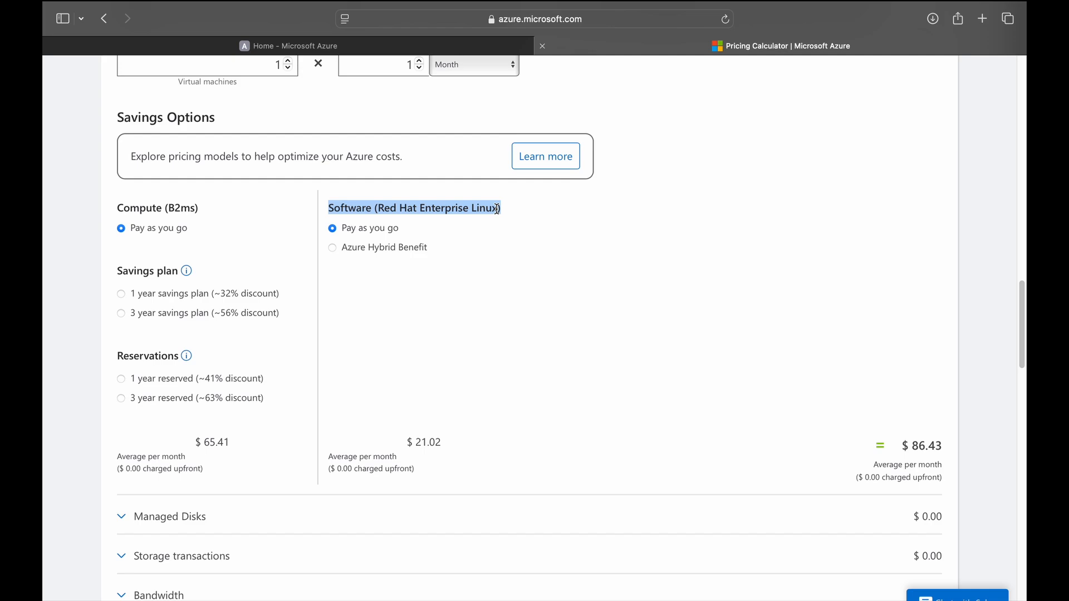
click(421, 282)
click(333, 248)
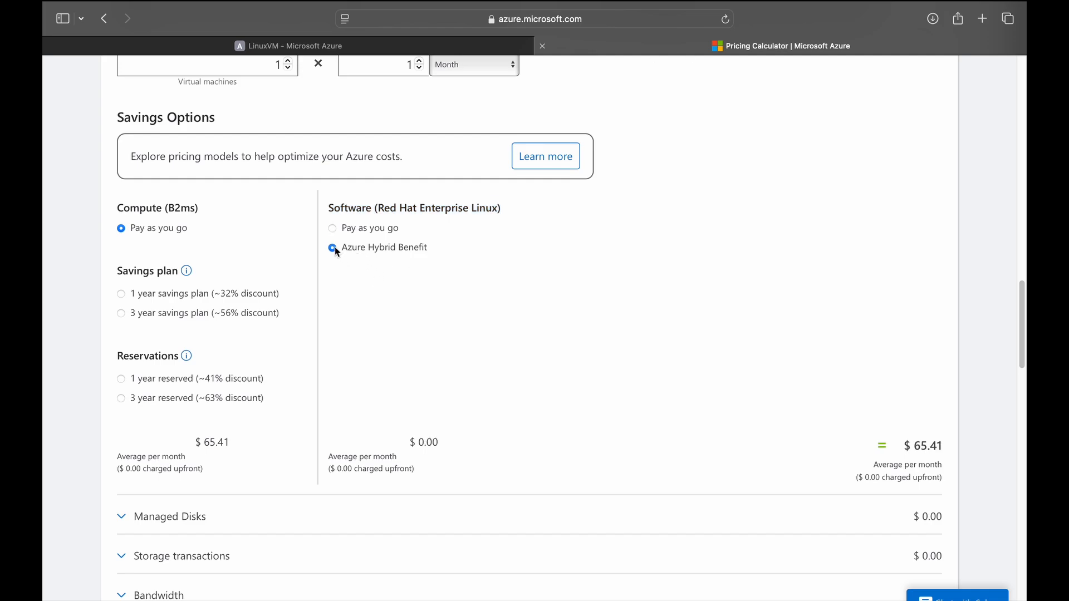
drag(407, 439, 443, 437)
click(335, 230)
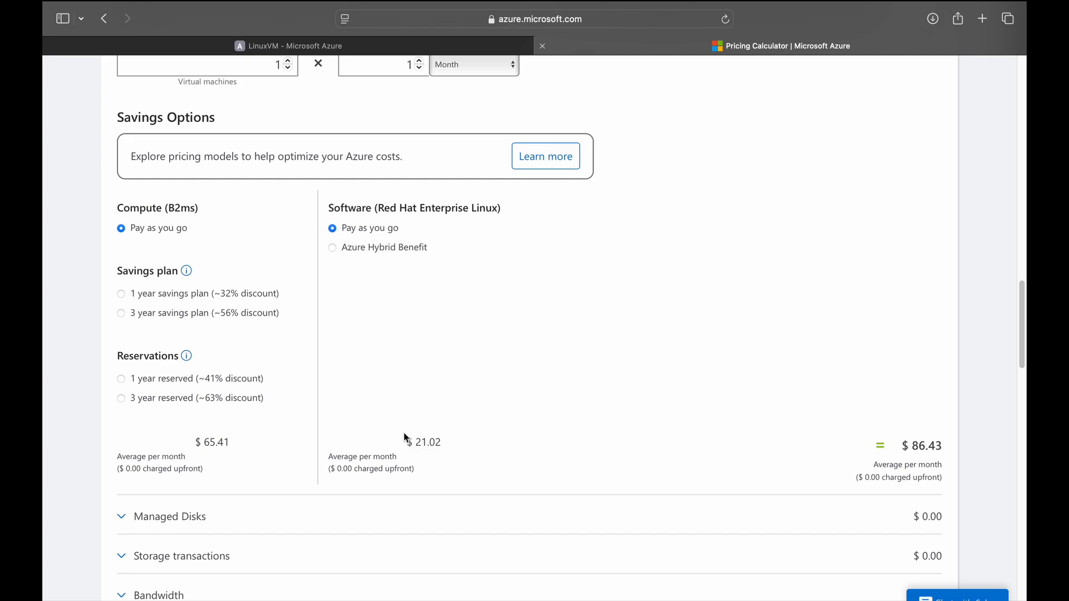
drag(406, 442, 474, 443)
click(392, 47)
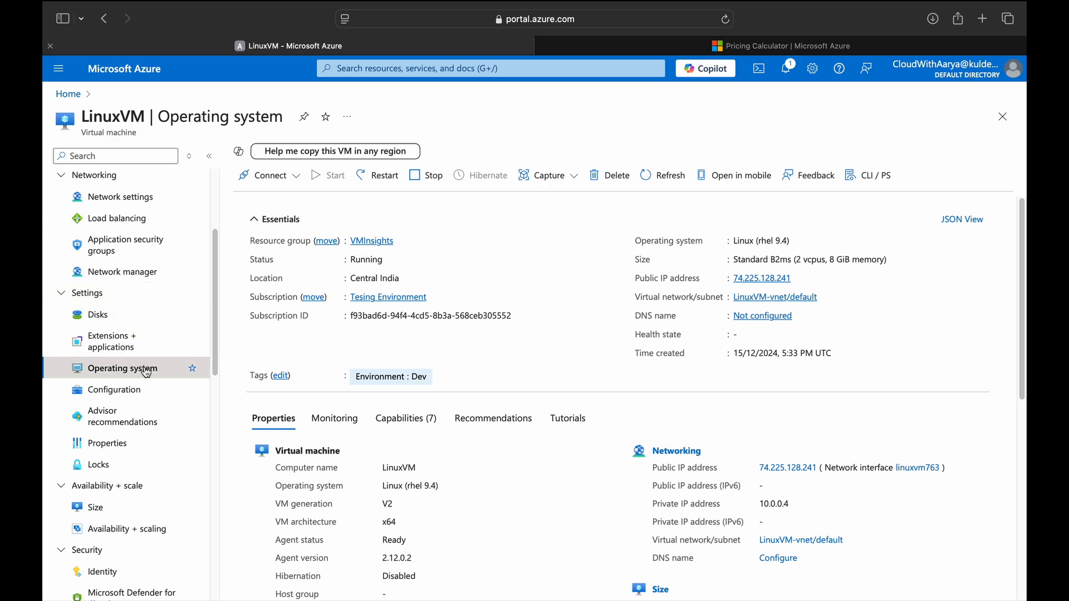
Read the Azure Hybrid Benefit licensing note on LinuxVM's Operating system page, then return to the calculator.
click(129, 356)
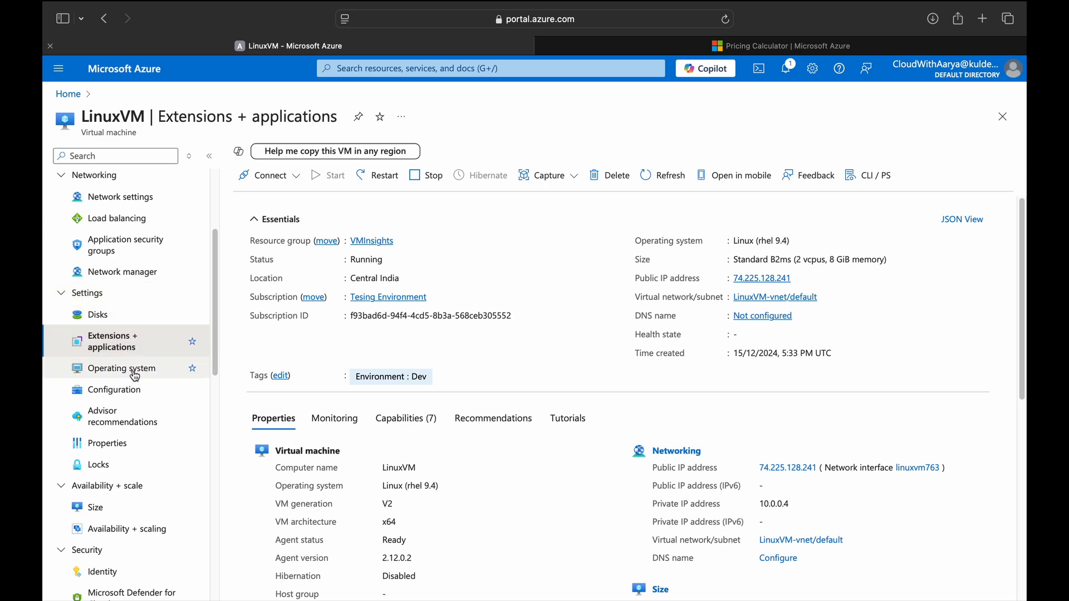
click(135, 368)
scroll(304, 510, down, 2)
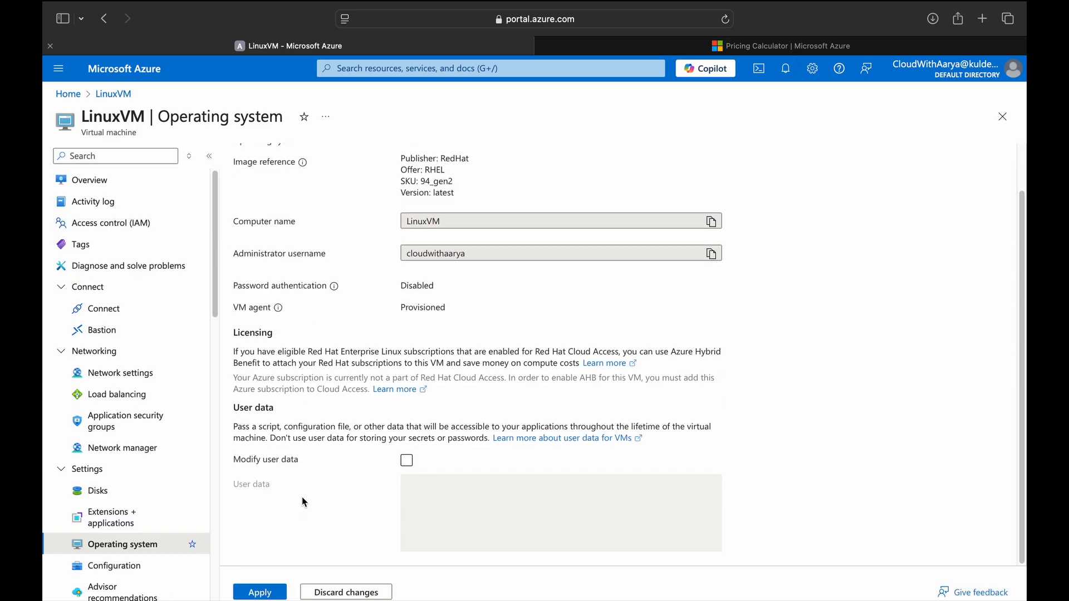
drag(234, 337, 304, 363)
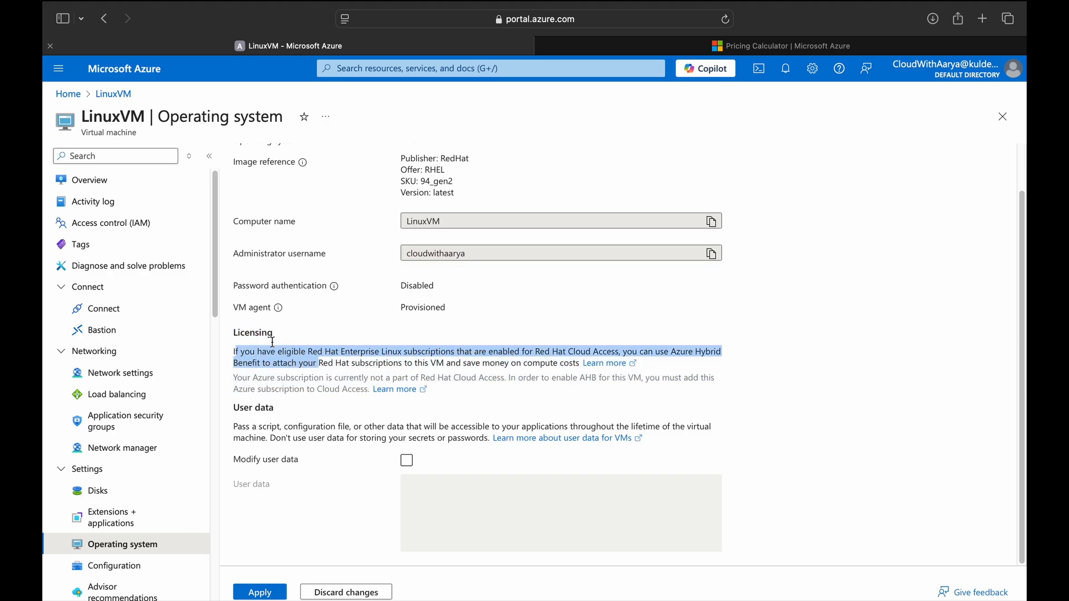
click(666, 47)
Set managed disks to two E6 64 GiB Standard SSDs.
scroll(455, 411, down, 3)
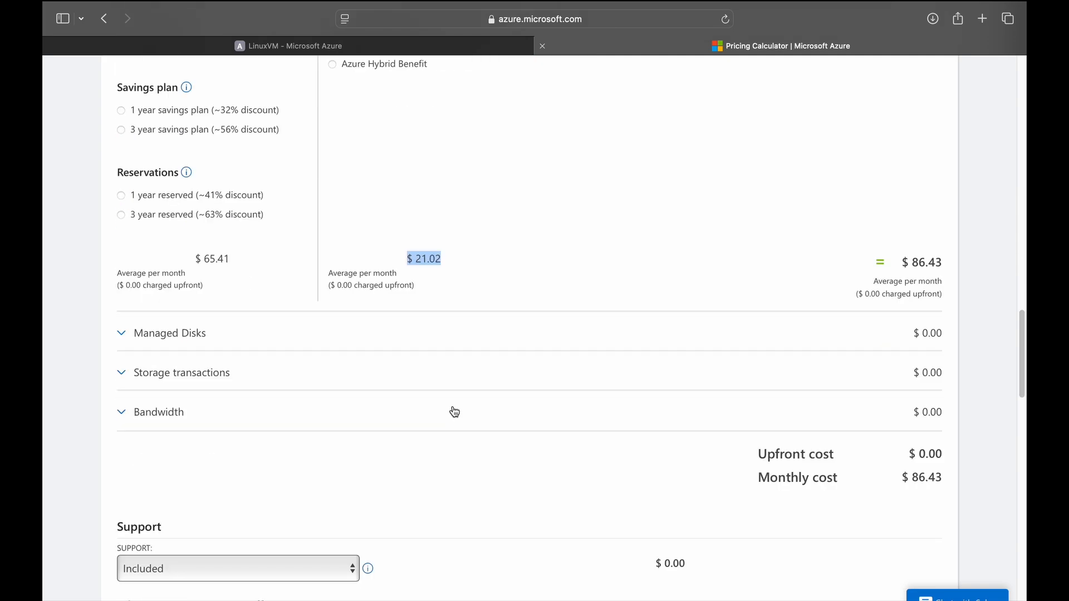
click(148, 339)
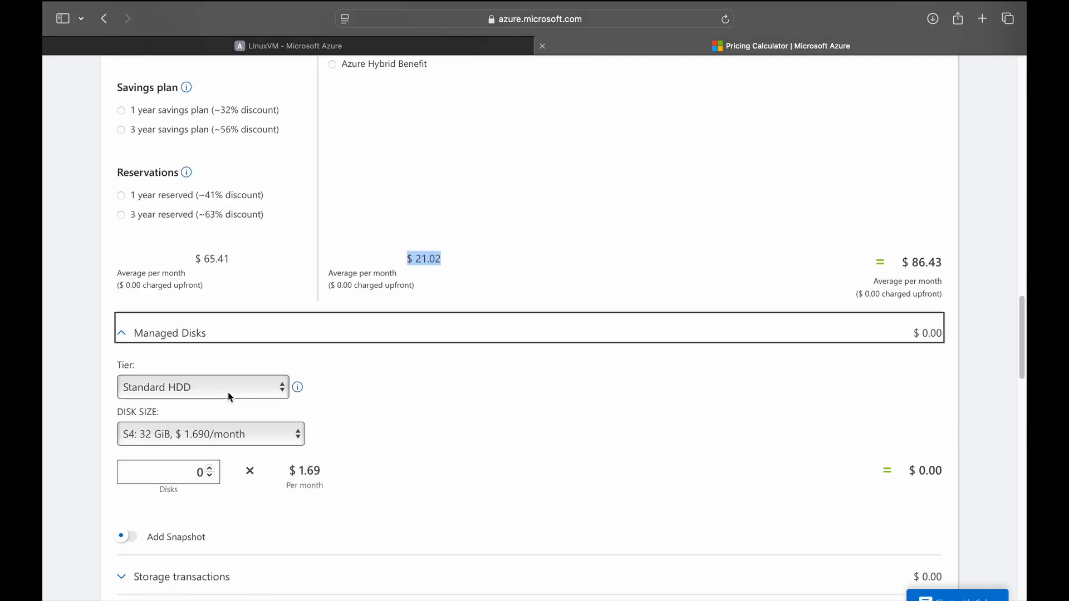
click(228, 392)
click(201, 400)
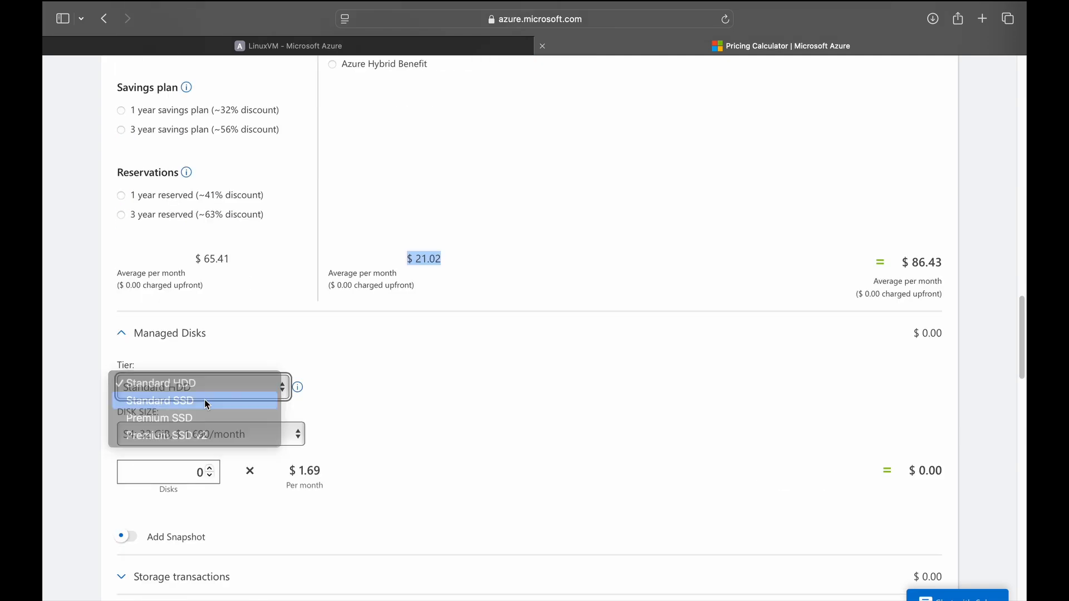
click(190, 433)
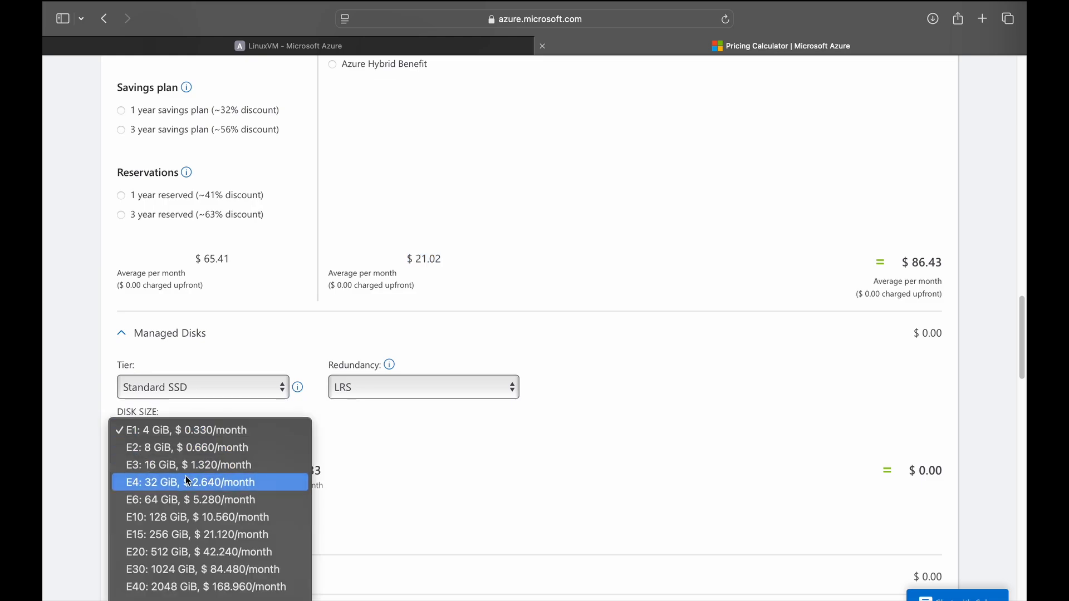
click(188, 500)
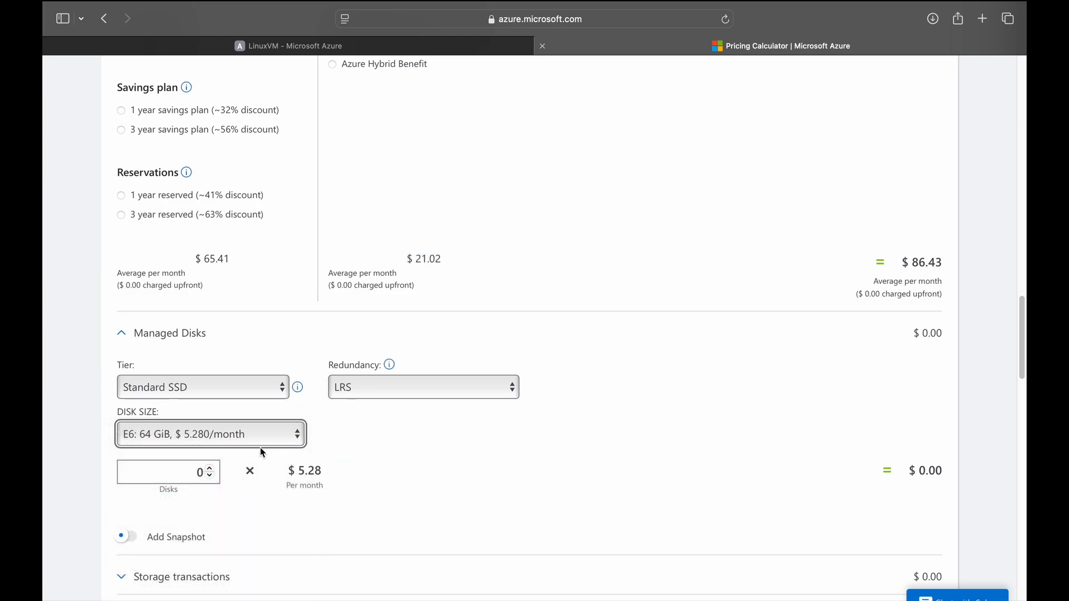
click(210, 469)
click(210, 468)
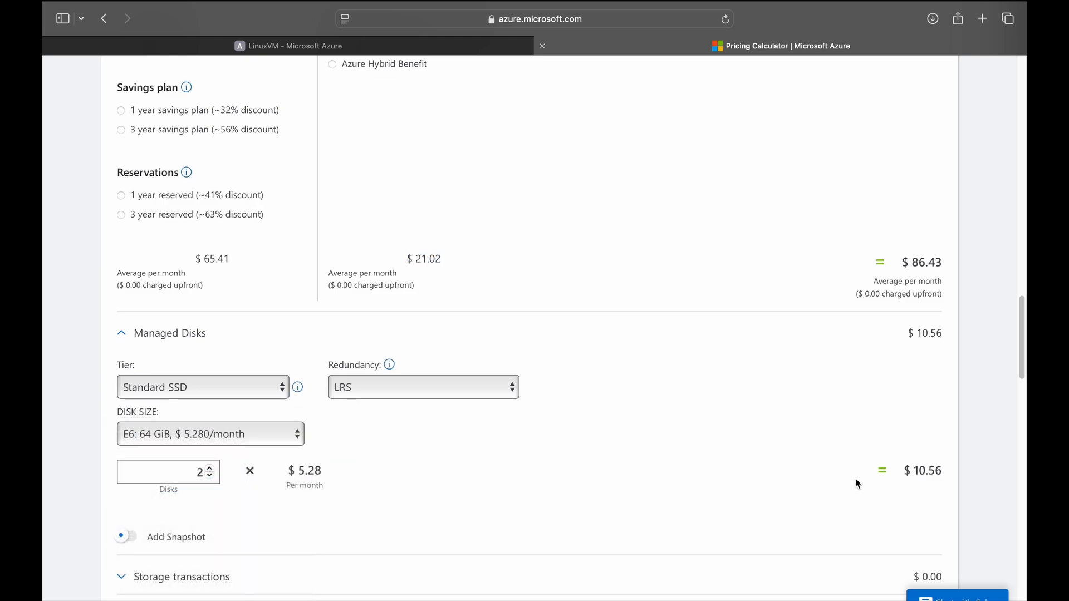
drag(904, 470, 946, 471)
Expand storage transactions and bandwidth, review the $96.99 monthly total, and return to LinuxVM.
scroll(353, 470, up, 1)
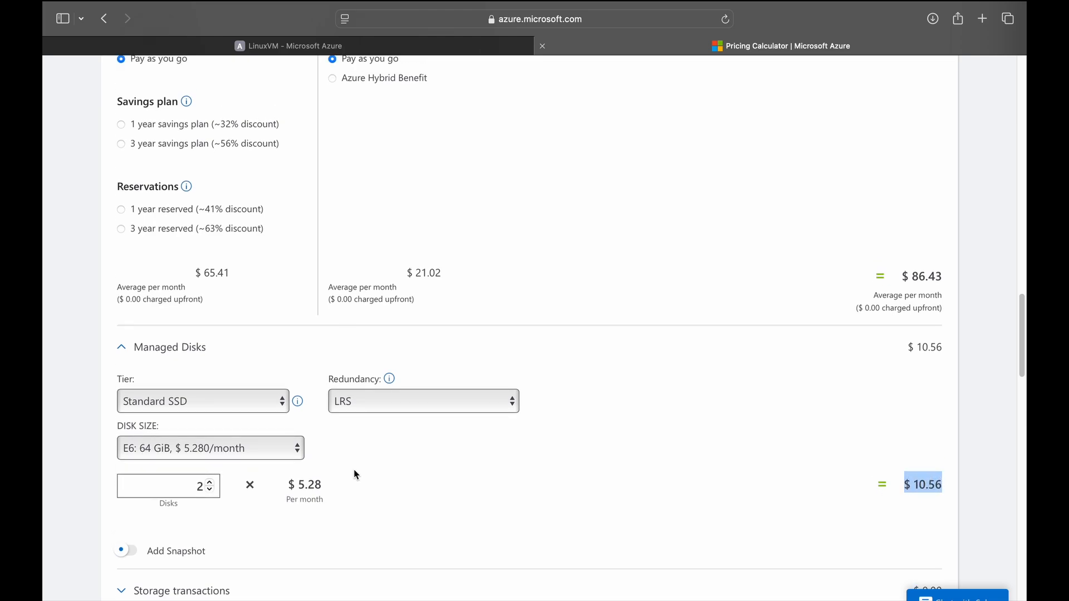
scroll(356, 468, down, 15)
scroll(335, 393, up, 12)
click(134, 455)
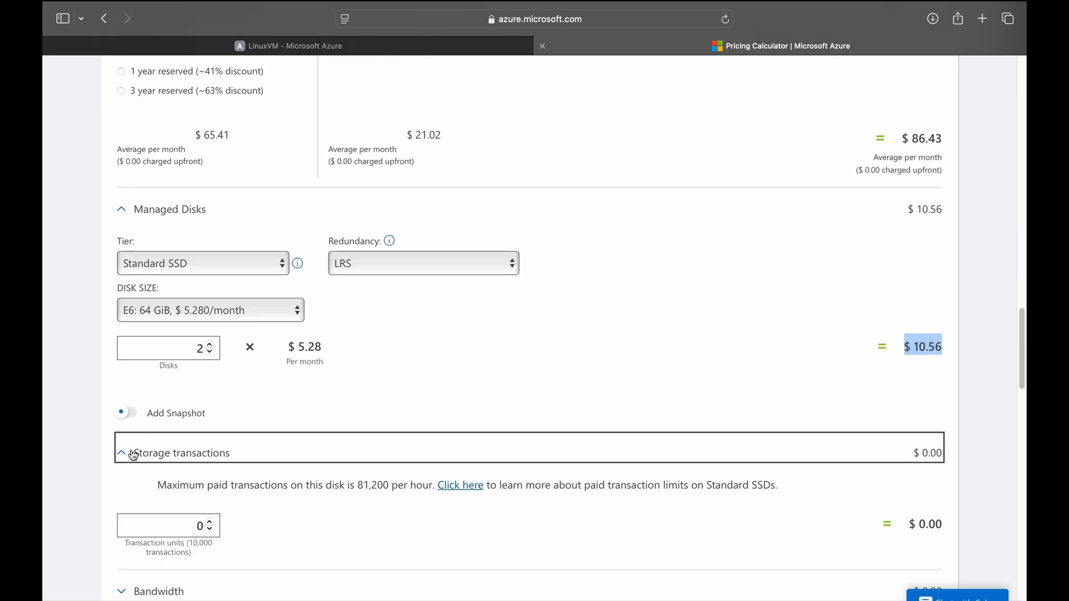
scroll(178, 454, down, 2)
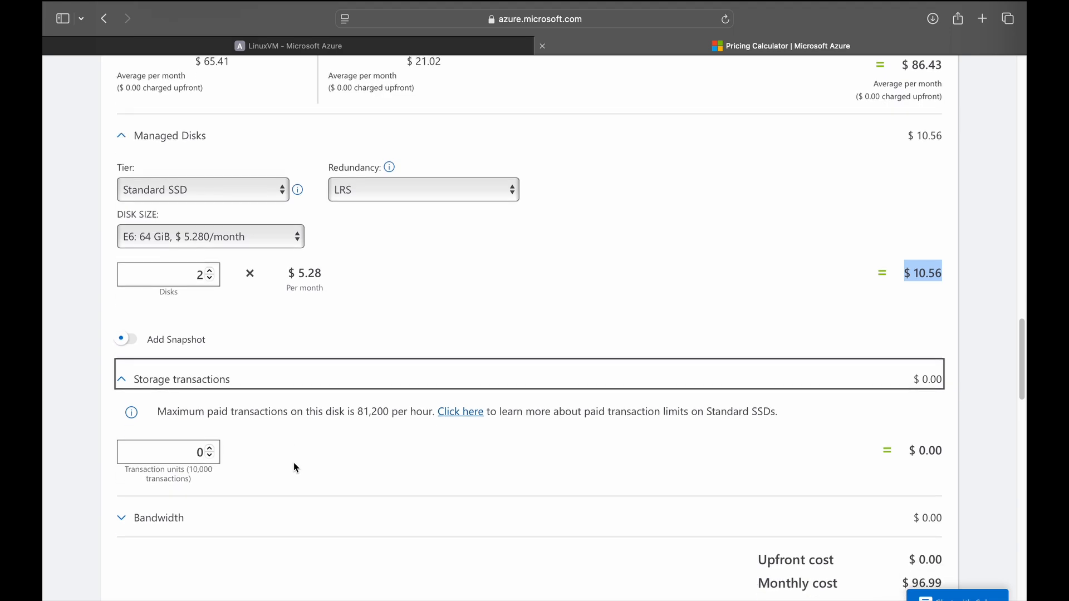
scroll(295, 466, down, 1)
click(132, 482)
scroll(254, 480, down, 4)
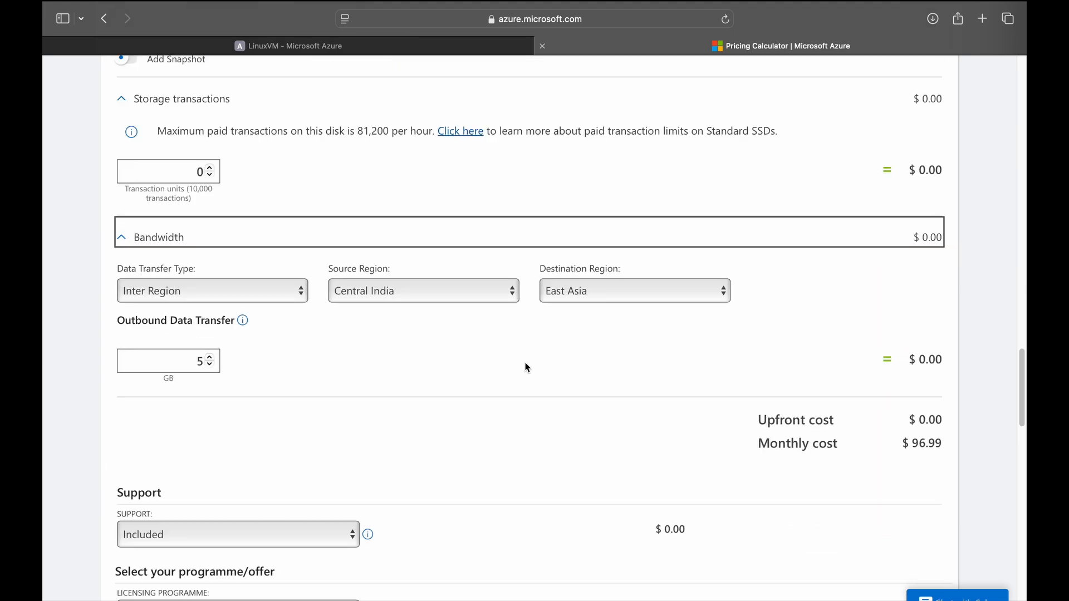
drag(761, 443, 946, 445)
scroll(560, 253, up, 5)
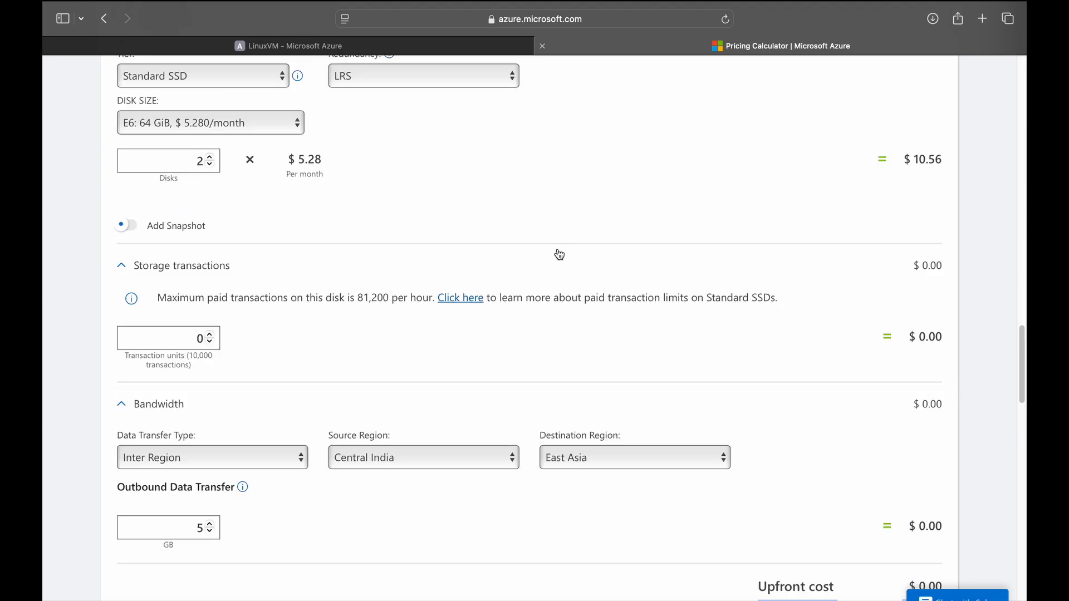
click(278, 45)
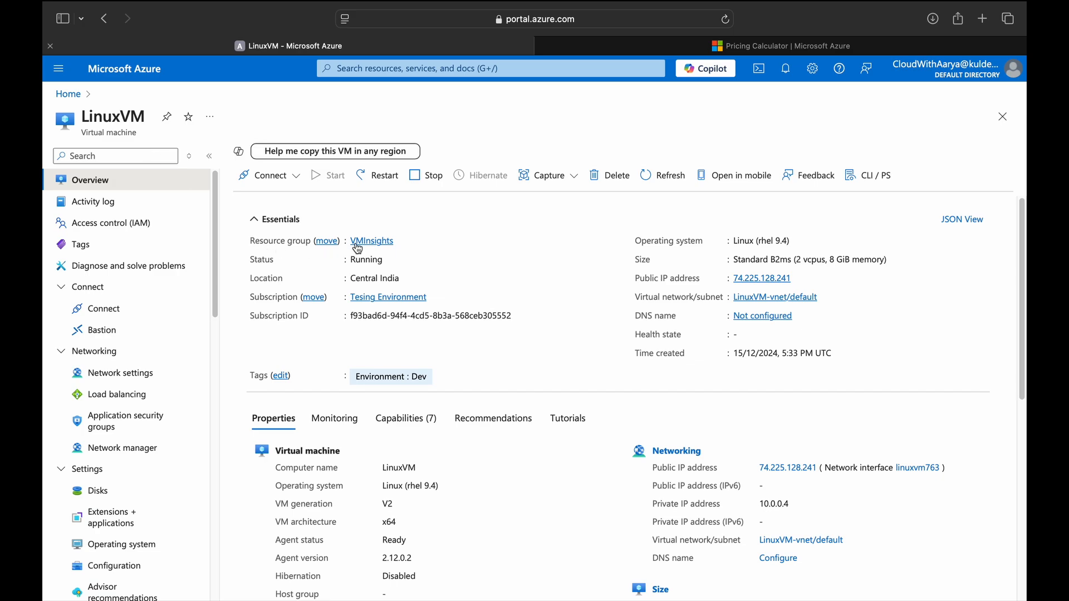
click(372, 242)
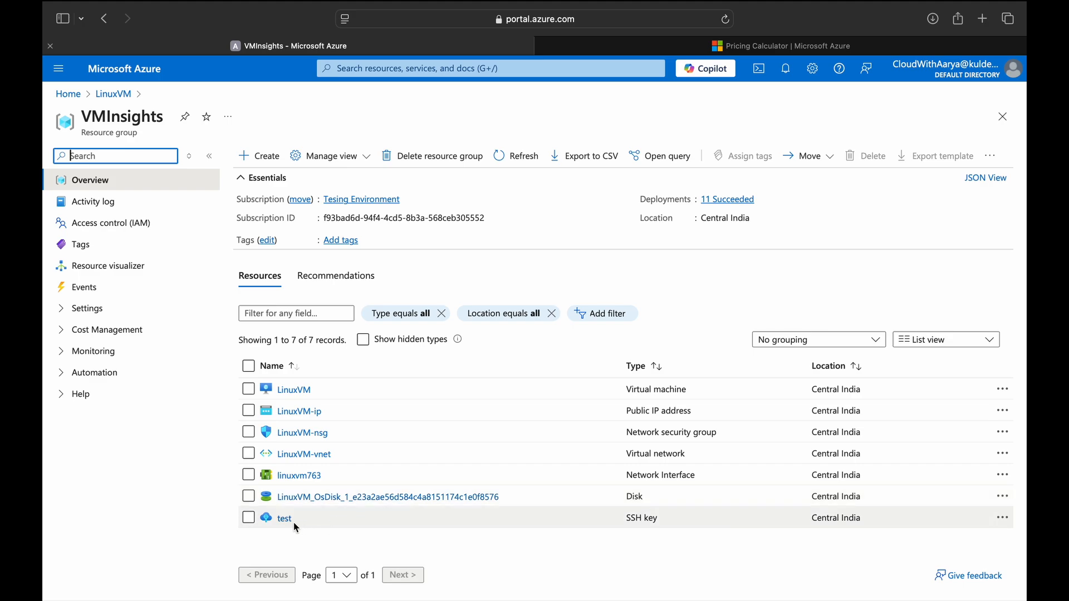
click(301, 390)
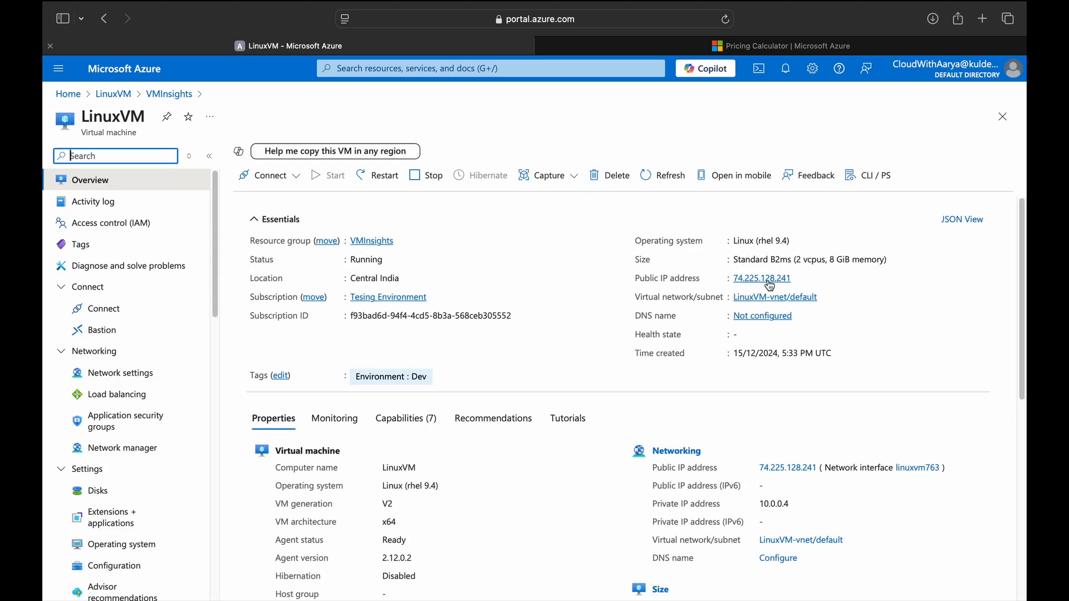
scroll(479, 398, down, 5)
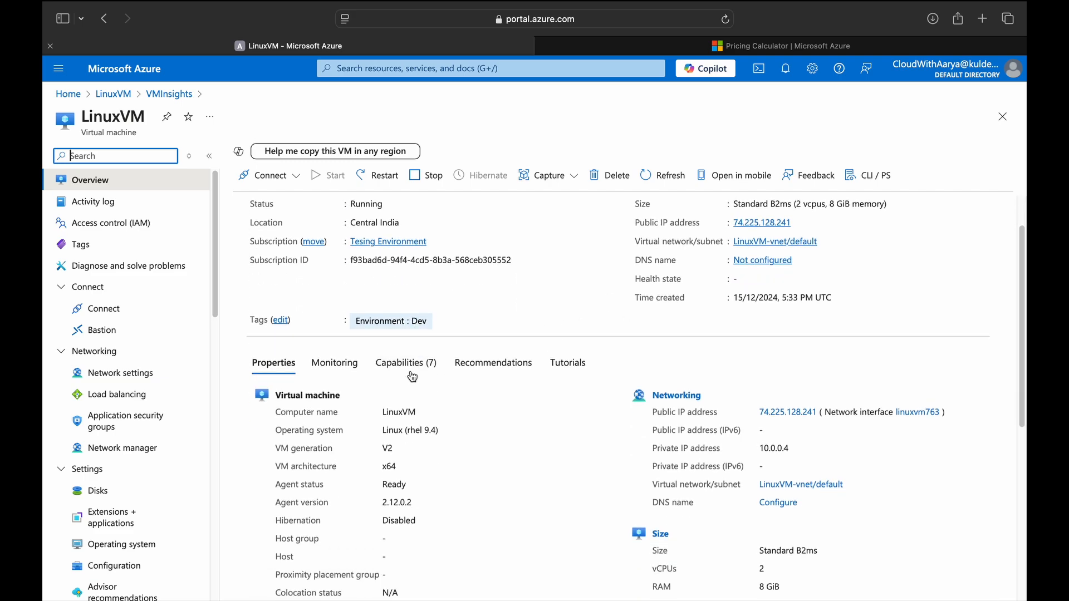
scroll(777, 382, down, 5)
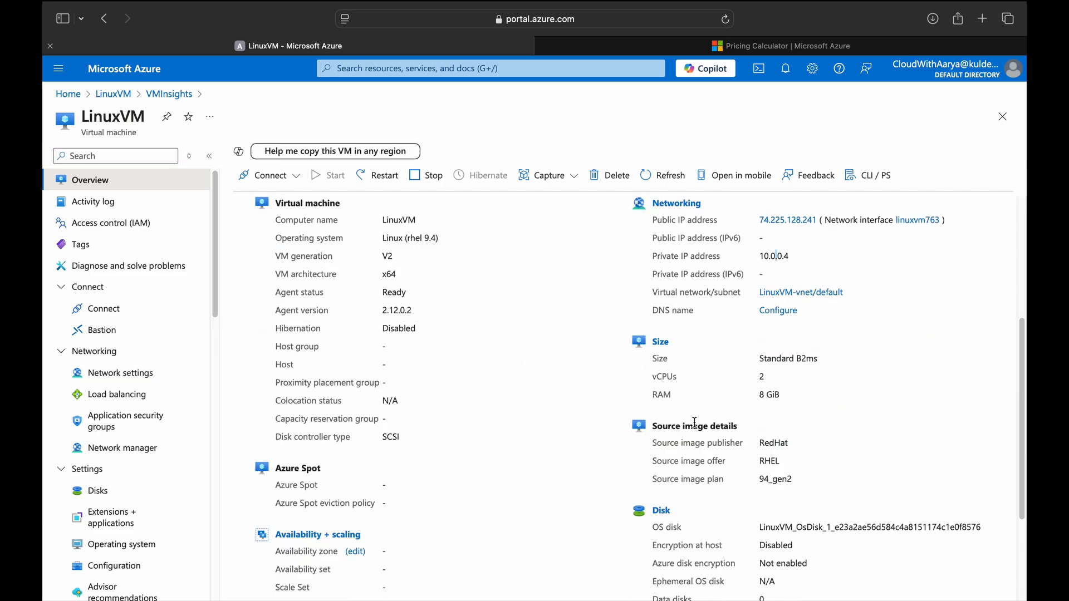
scroll(390, 479, down, 7)
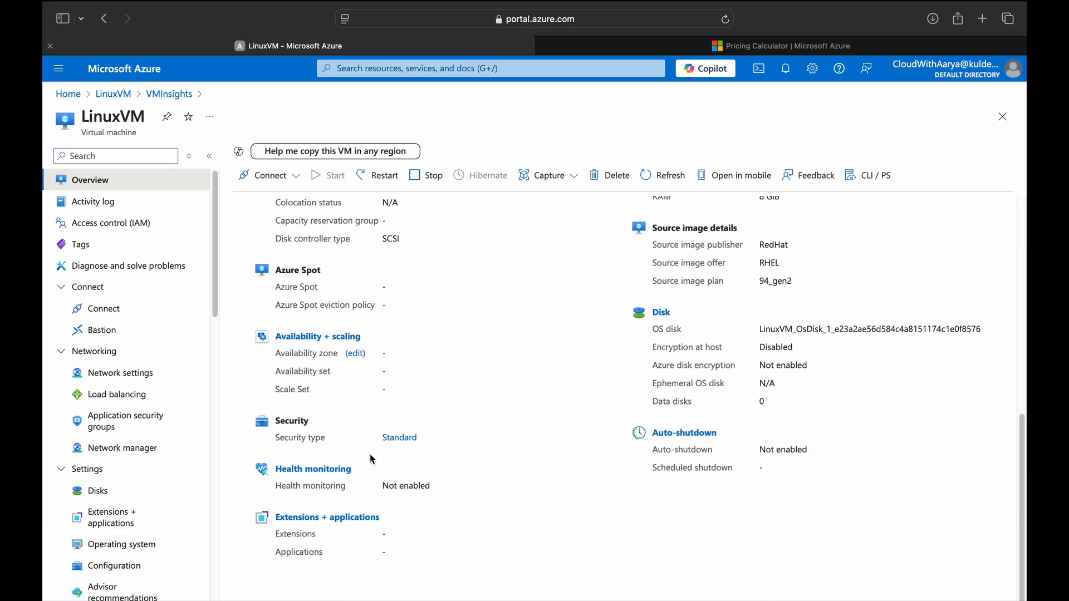
scroll(370, 455, up, 12)
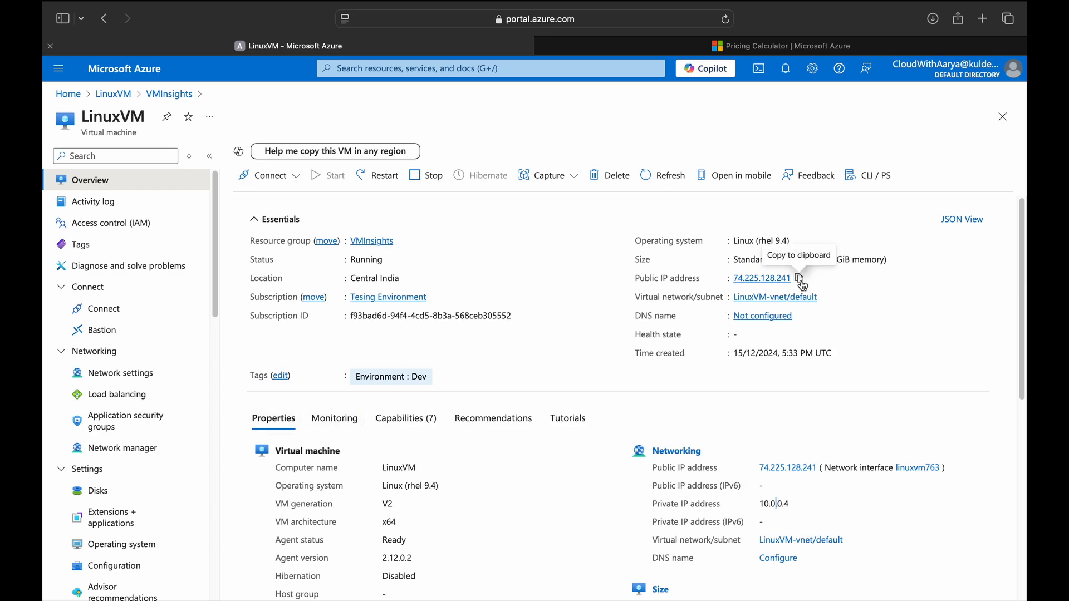
Copy the SSH command from LinuxVM's Native SSH connect panel.
click(129, 310)
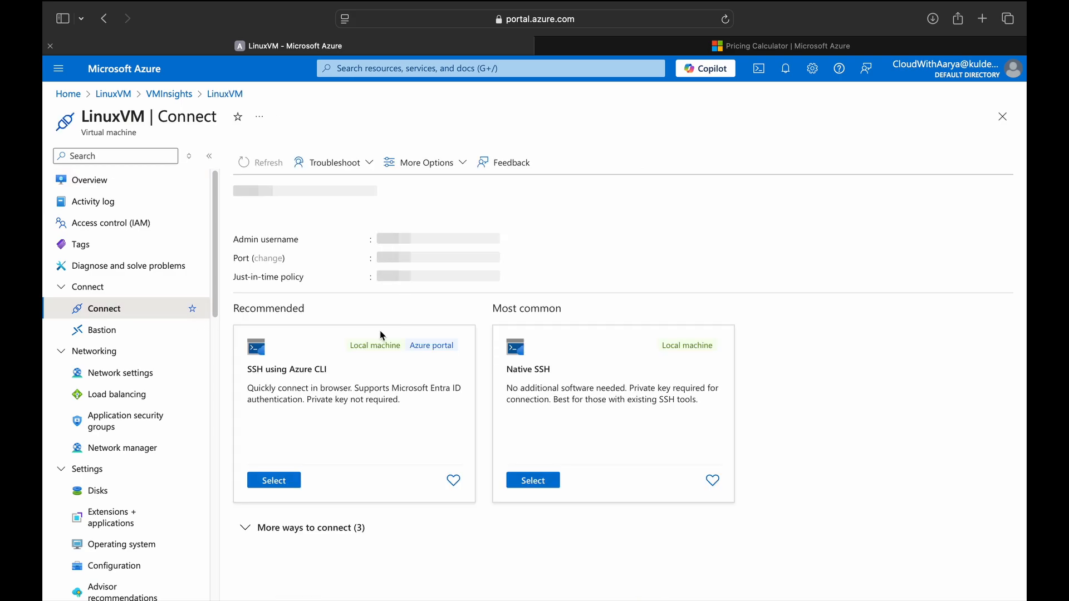
click(529, 485)
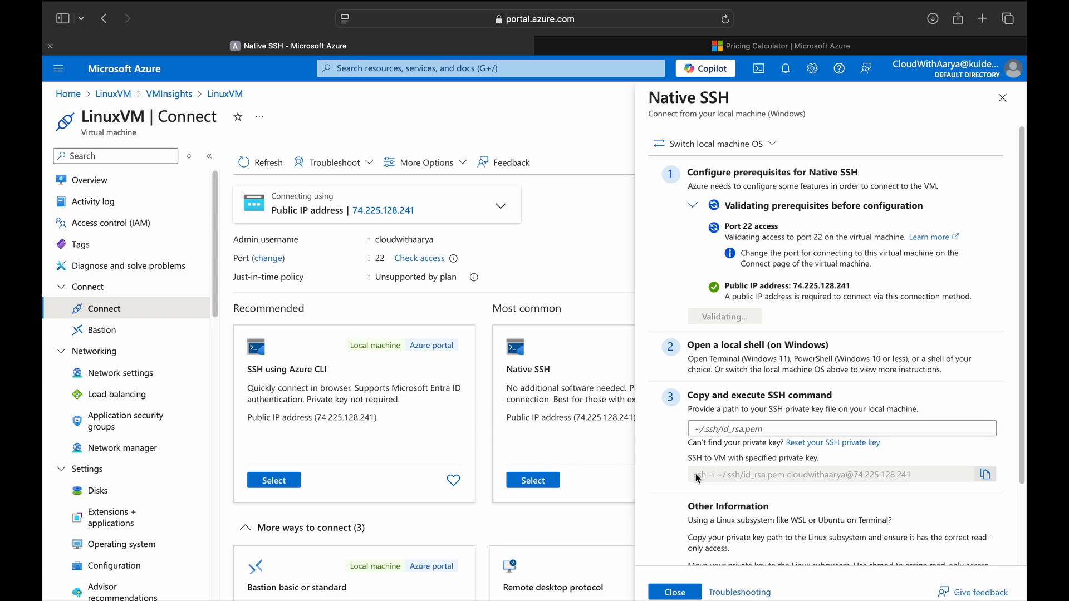
drag(697, 478, 913, 476)
click(984, 475)
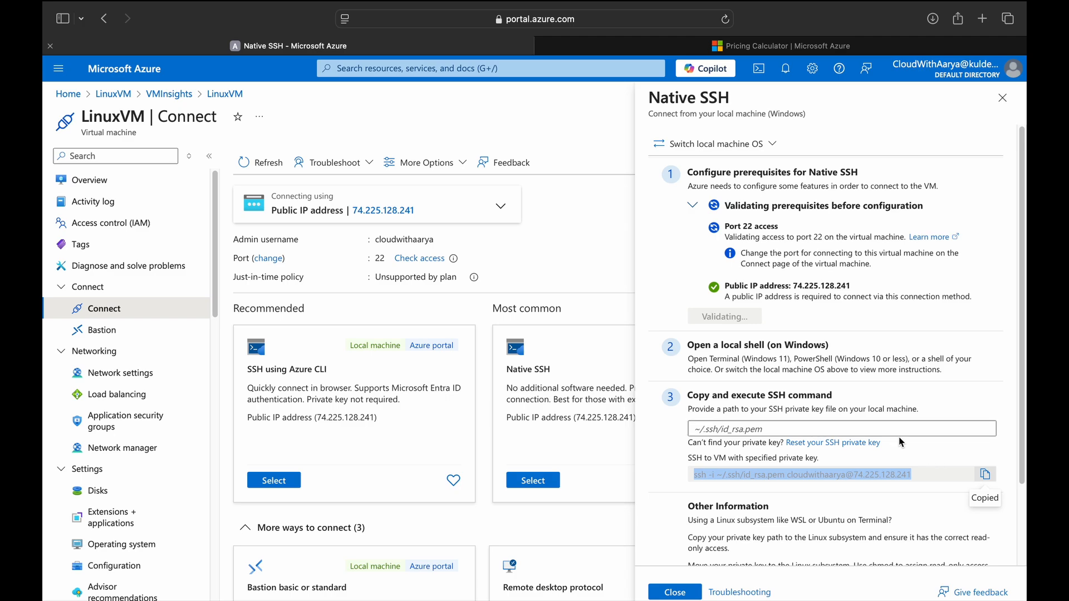
key(super+space)
Launch Terminal and change into the Downloads folder.
text(termi)
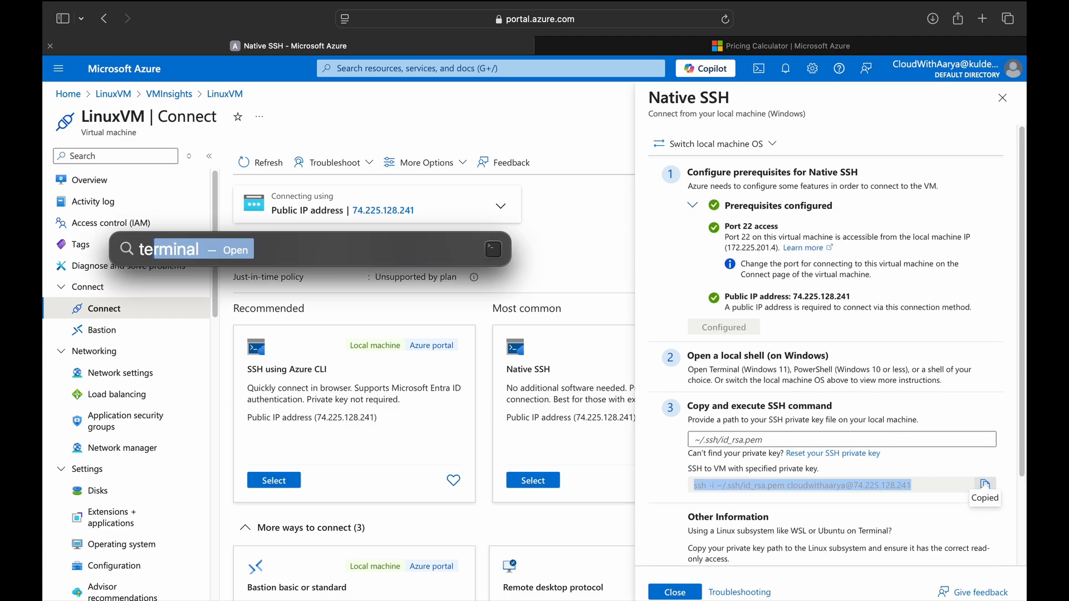
key(Return)
text(cd doe)
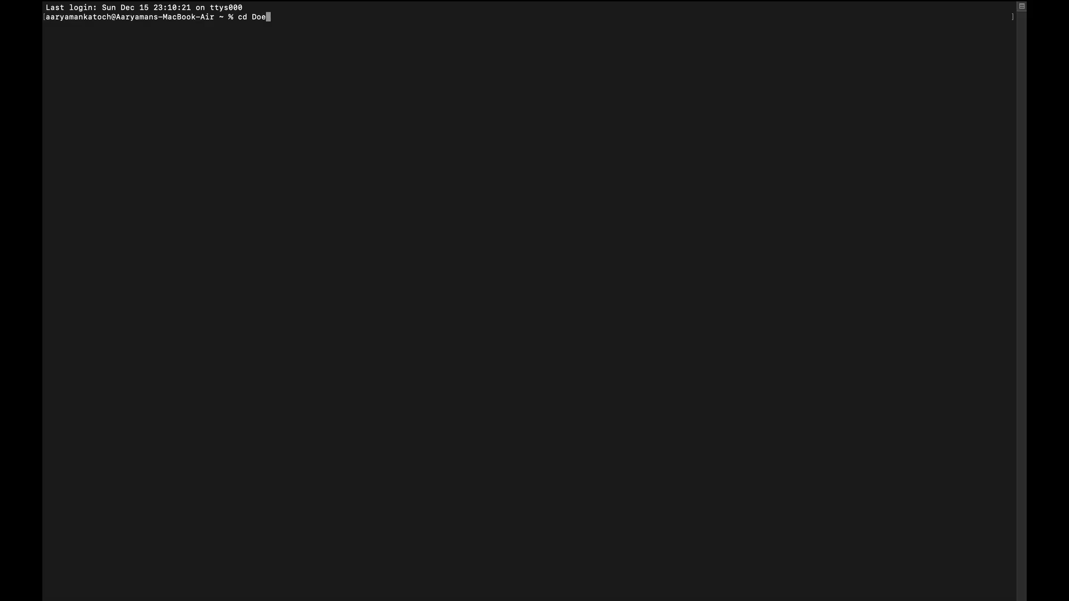
text(nloads)
key(Return)
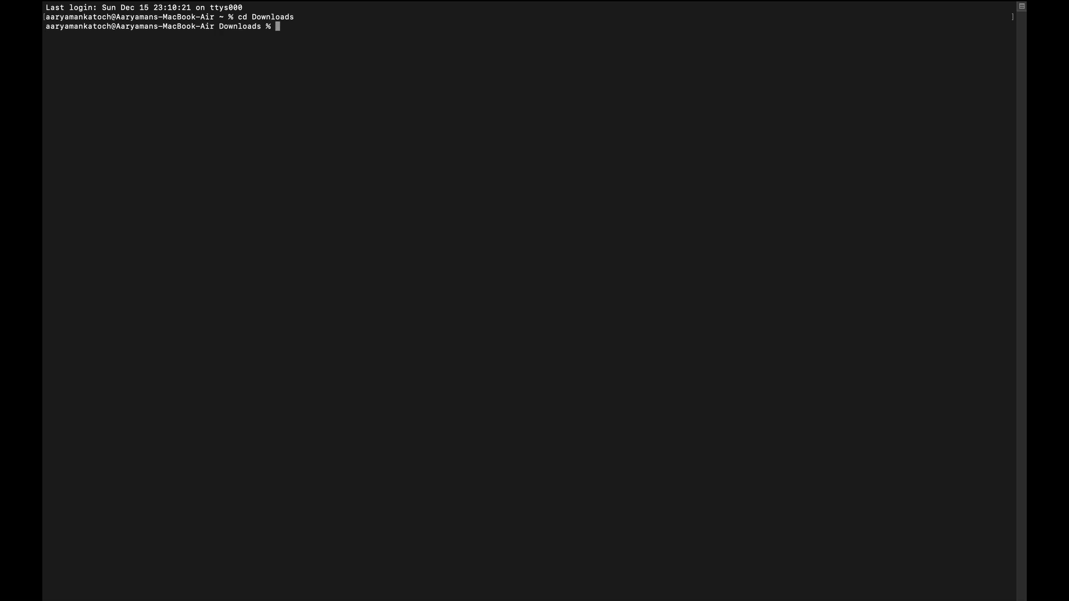
Run the pasted SSH command using the test.pem key and accept the host key.
key(super+v)
key(Left)
key(Left)
key(Left)
key(Left)
key(Left)
key(Left)
key(Left)
key(Left)
key(Left)
key(Left)
key(Left)
key(Left)
key(Left)
key(Left)
key(Left)
key(Left)
key(Left)
key(Left)
key(Left)
key(Left)
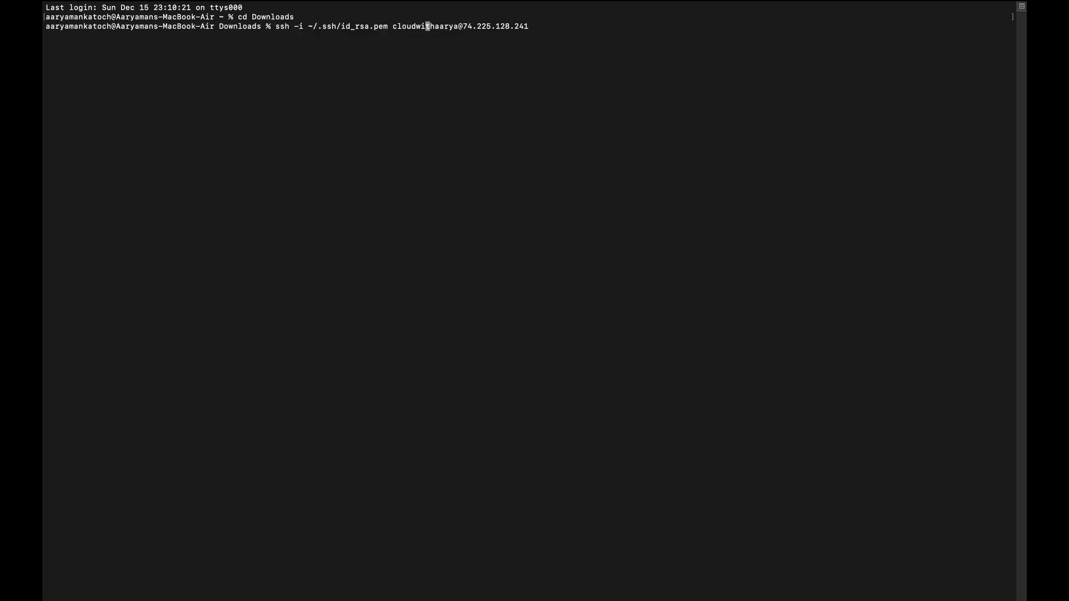
key(Left)
key(Right)
key(Right)
key(Right)
key(Right)
key(BackSpace)
key(BackSpace)
key(BackSpace)
key(BackSpace)
key(BackSpace)
key(BackSpace)
key(BackSpace)
key(BackSpace)
key(BackSpace)
key(BackSpace)
key(BackSpace)
key(BackSpace)
key(BackSpace)
key(BackSpace)
key(BackSpace)
key(BackSpace)
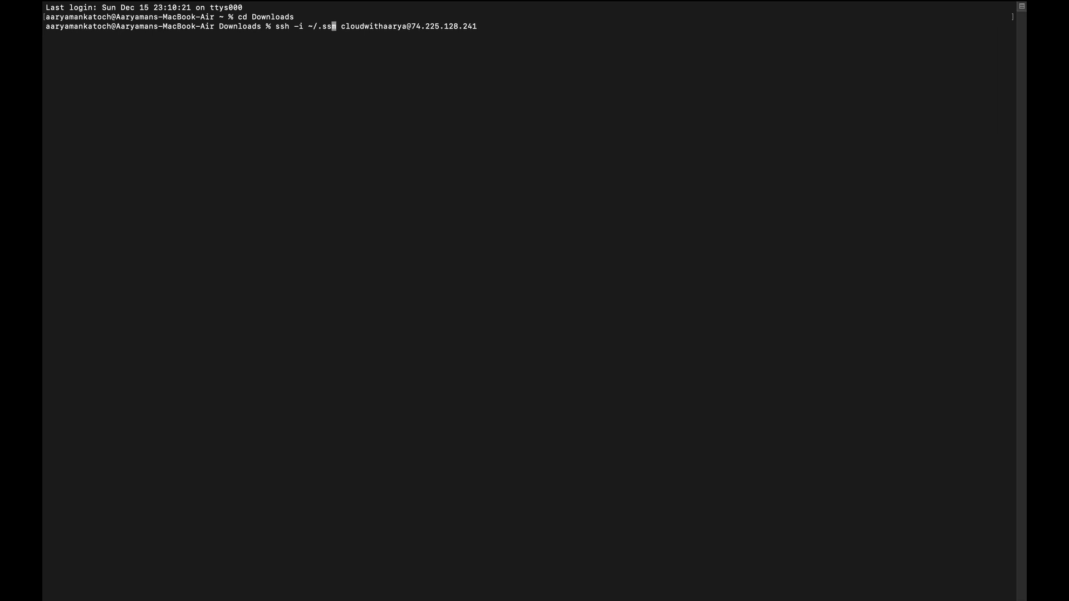
key(BackSpace)
text(test)
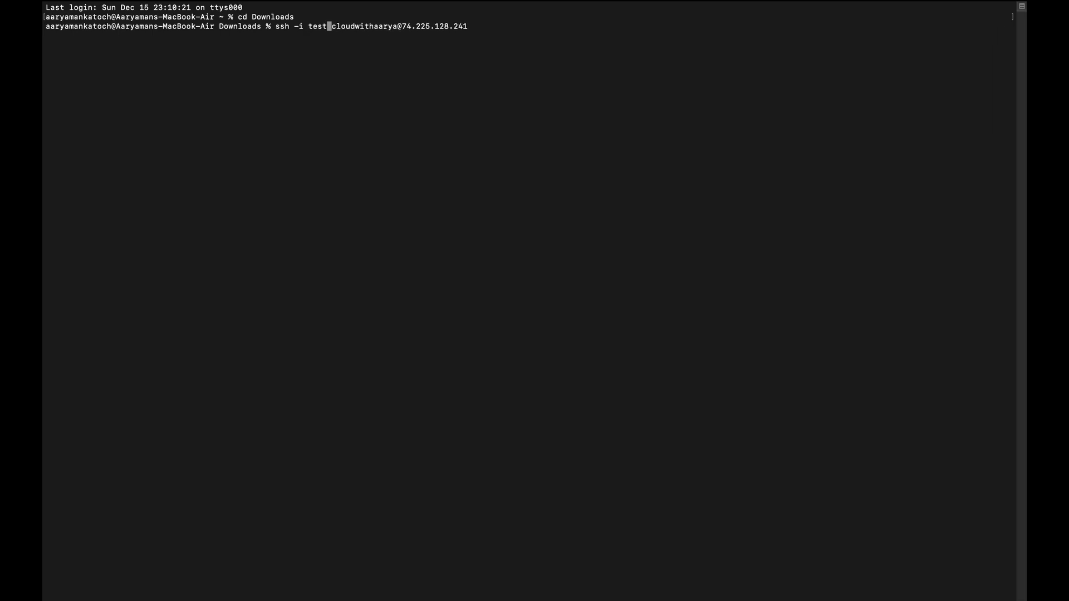
text(.pem)
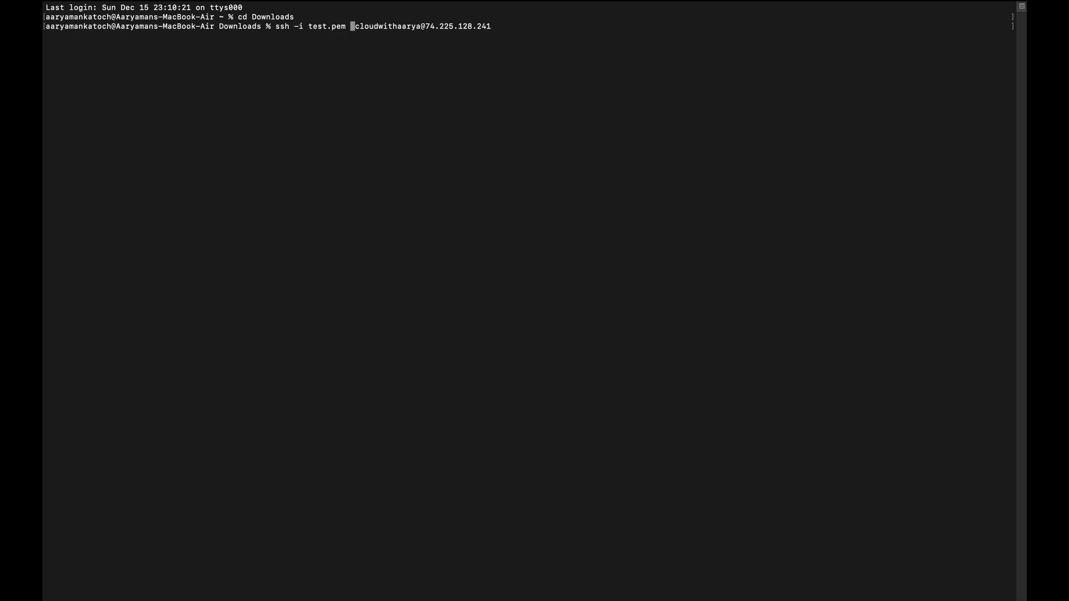
key(BackSpace)
key(Return)
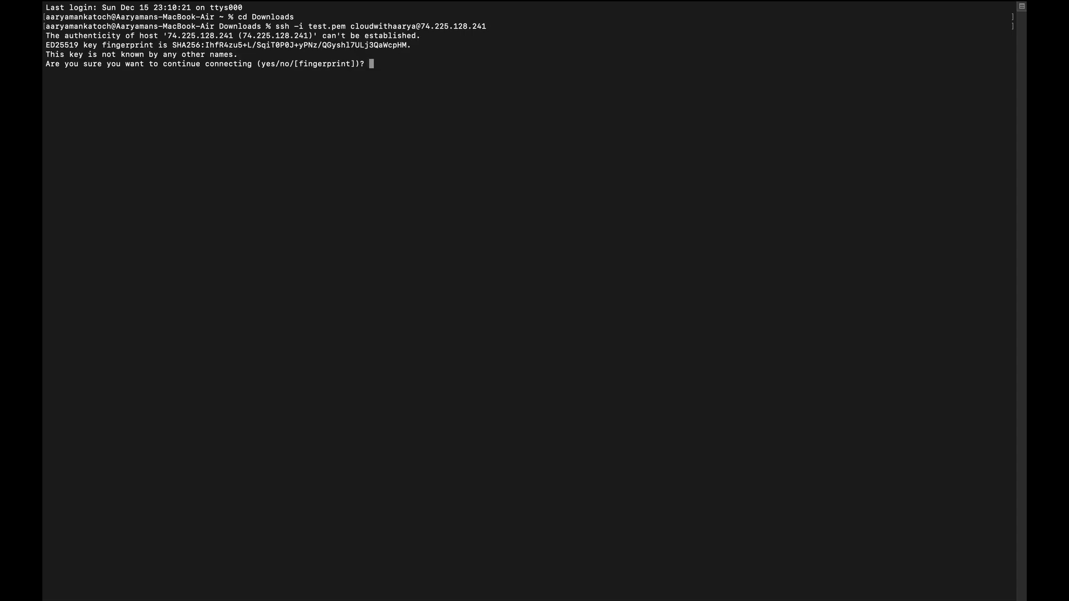
text(yes)
key(Return)
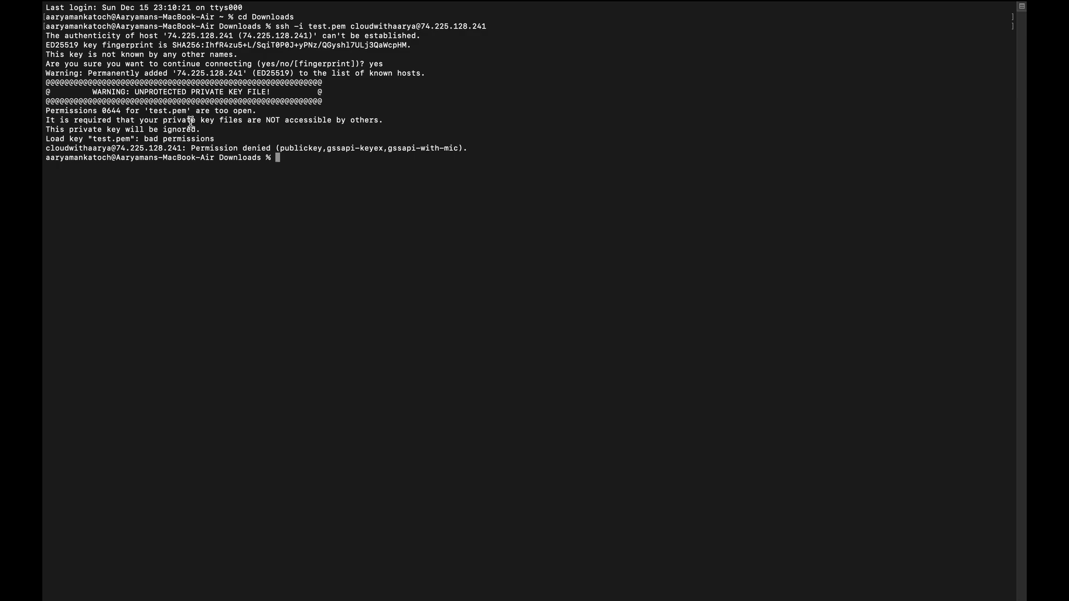
Run chmod 400 test.pem and retry the SSH connection to LinuxVM.
text(chmod 400 test.pem)
key(Return)
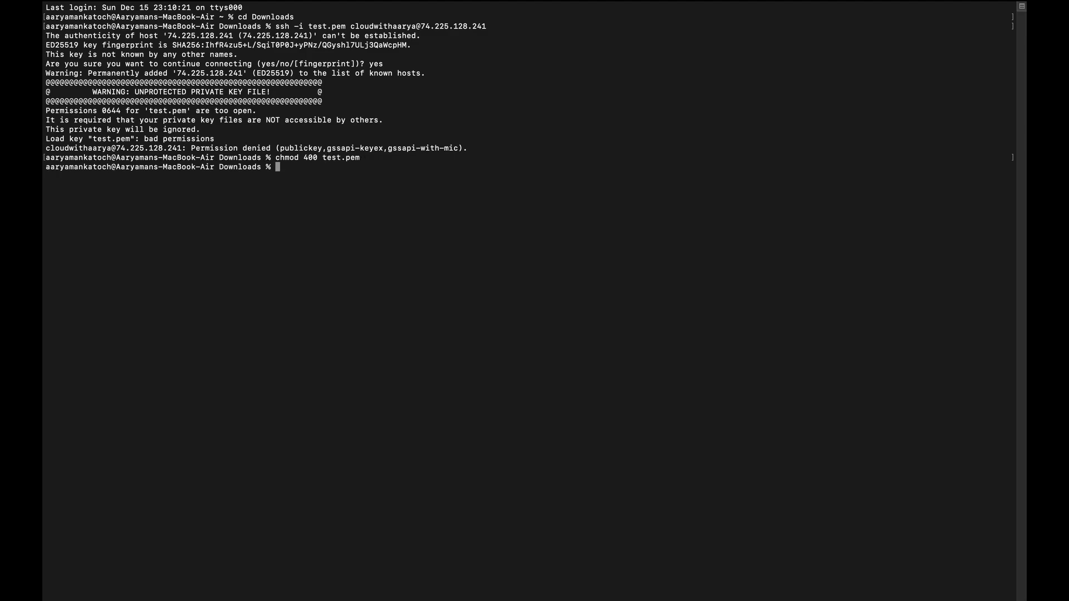
key(Up)
key(Up)
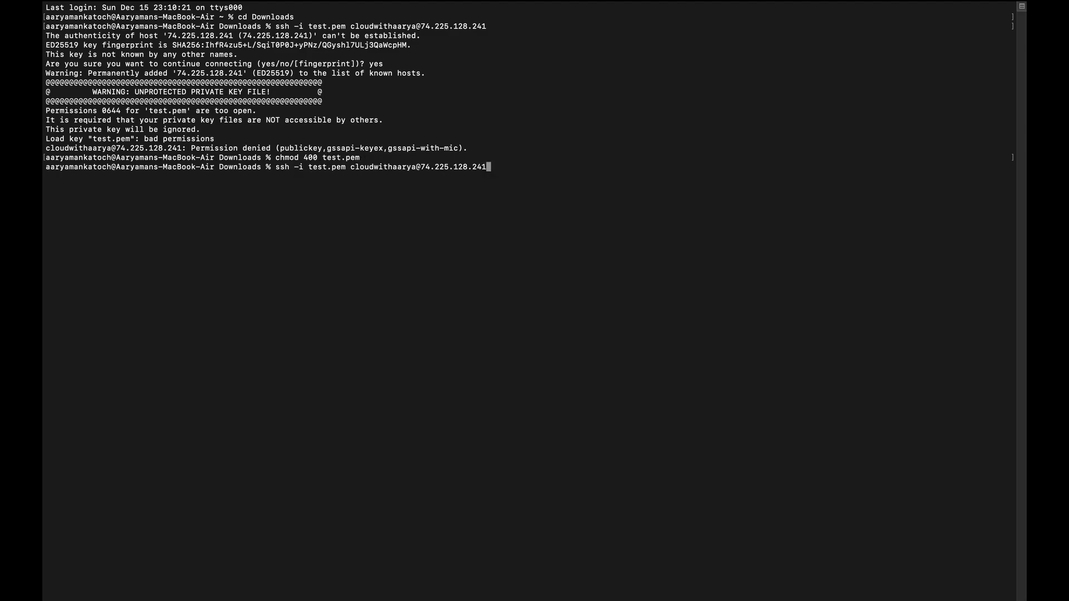
key(Return)
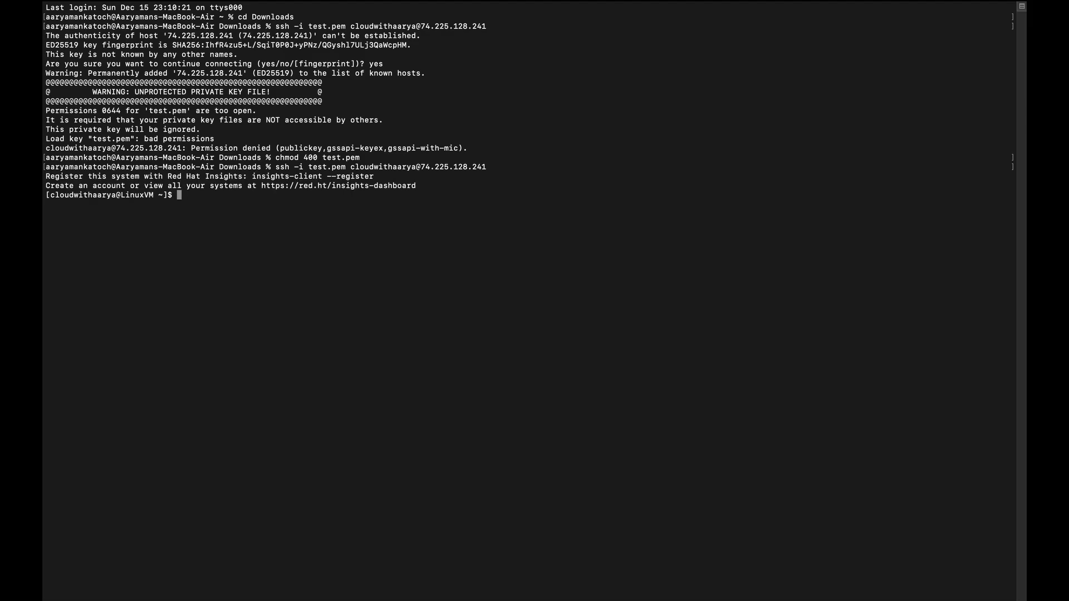
Run ip a on LinuxVM to list its network interfaces, then close the SSH instructions.
text(i[)
key(BackSpace)
text(ip a)
key(Return)
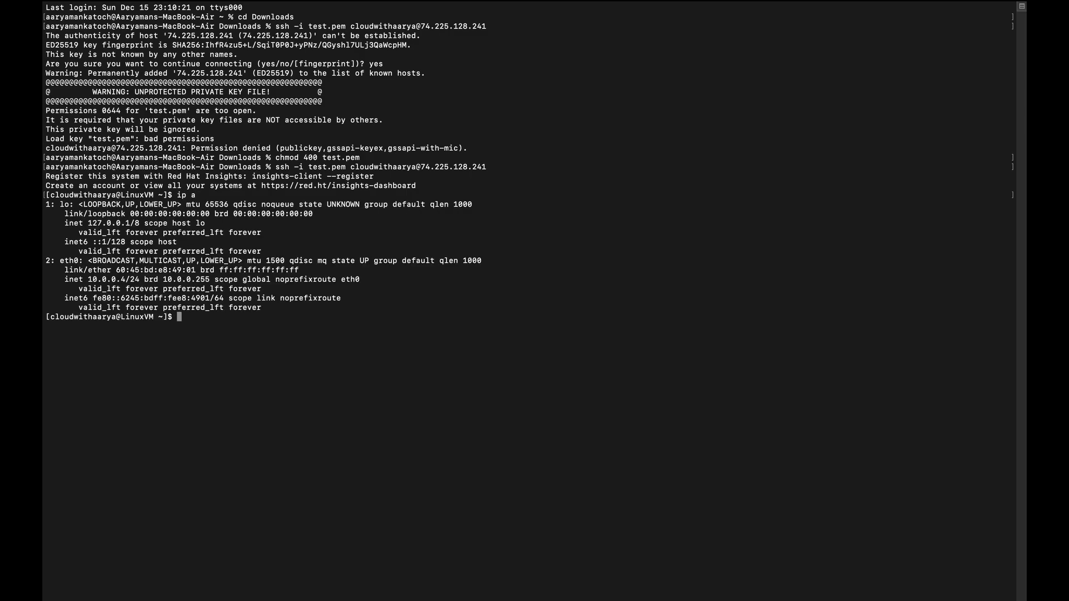
click(1003, 96)
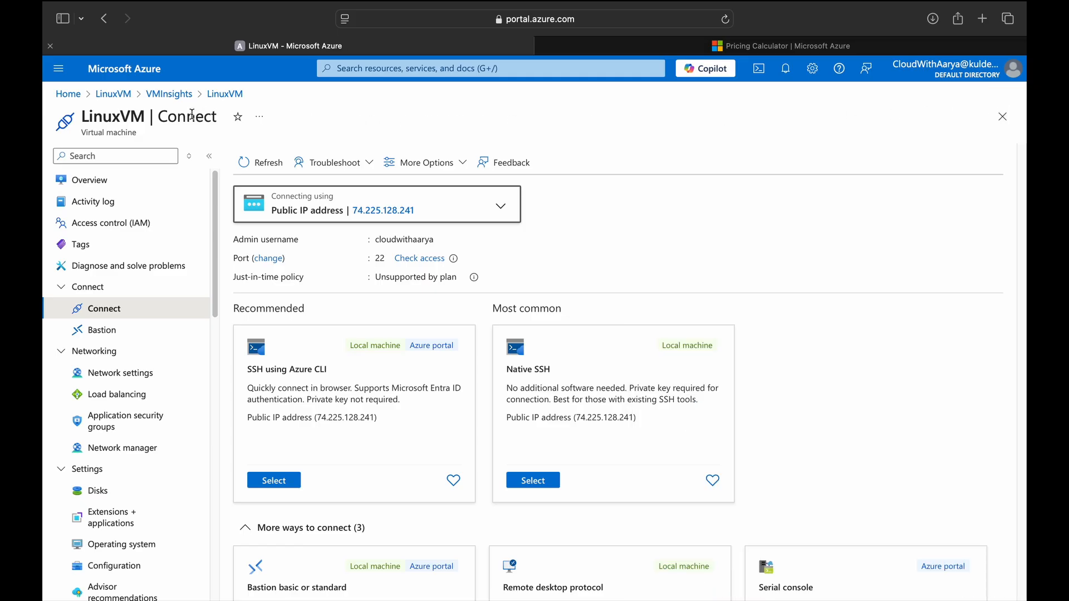
Open LinuxVM's Boot diagnostics and Serial console, then try entering ls at the login prompt.
scroll(133, 406, down, 10)
click(134, 411)
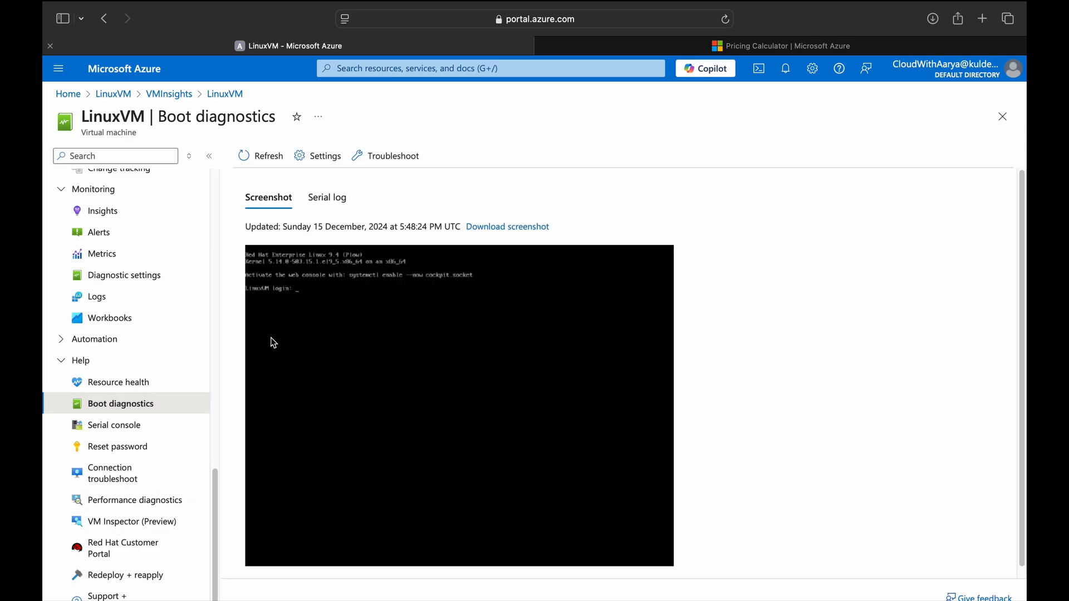
click(112, 429)
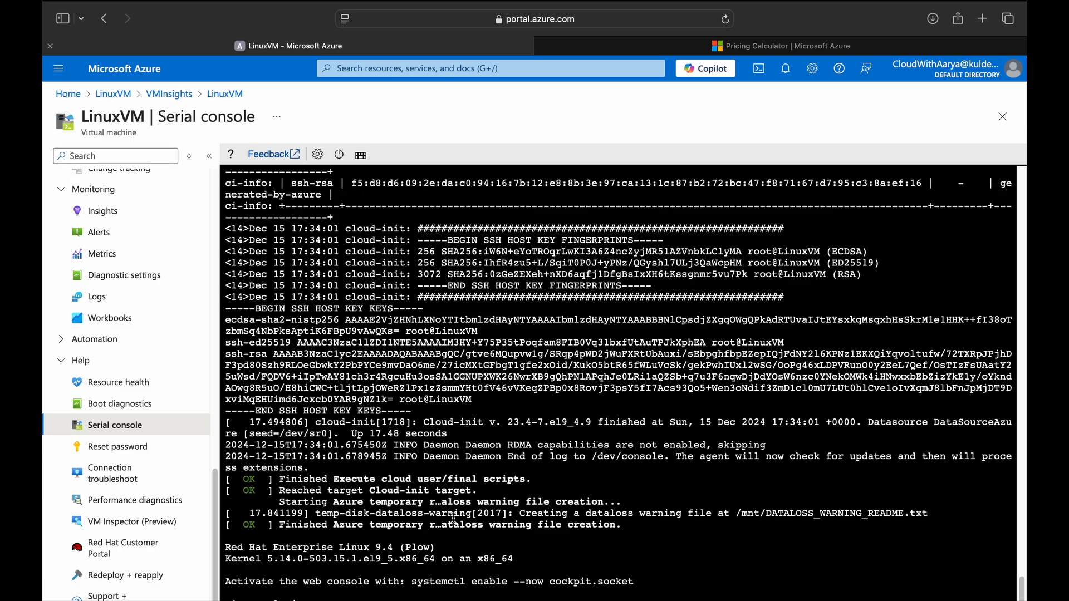
text(ls)
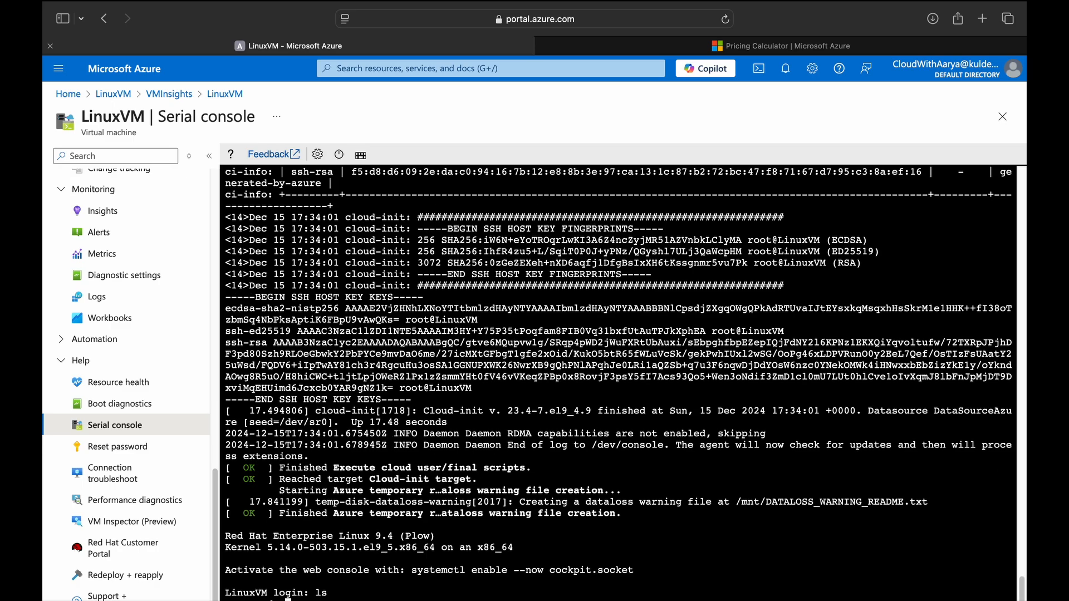
key(Return)
key(Return)
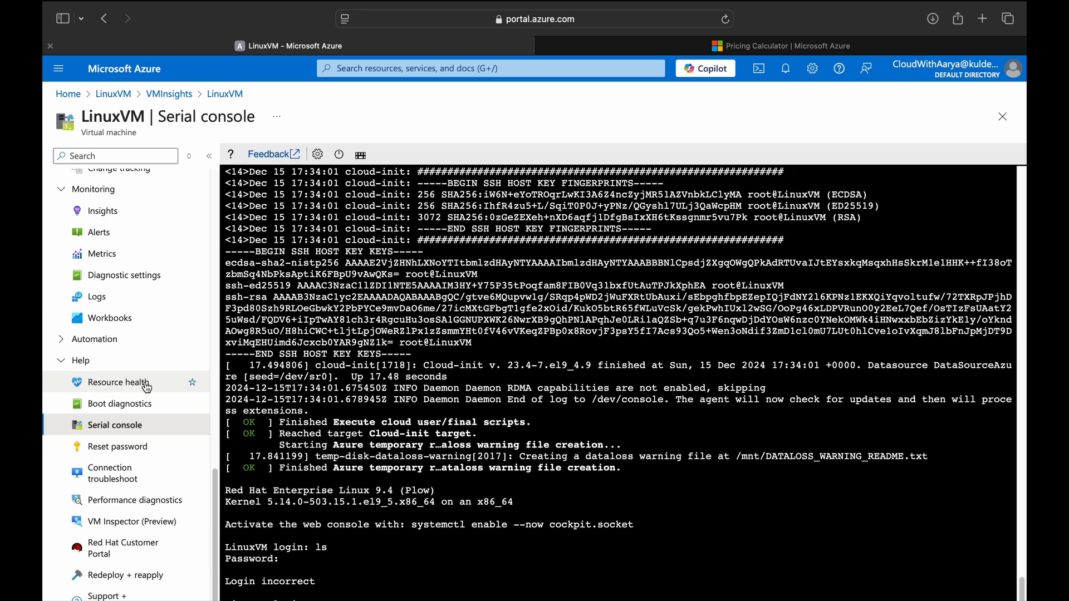